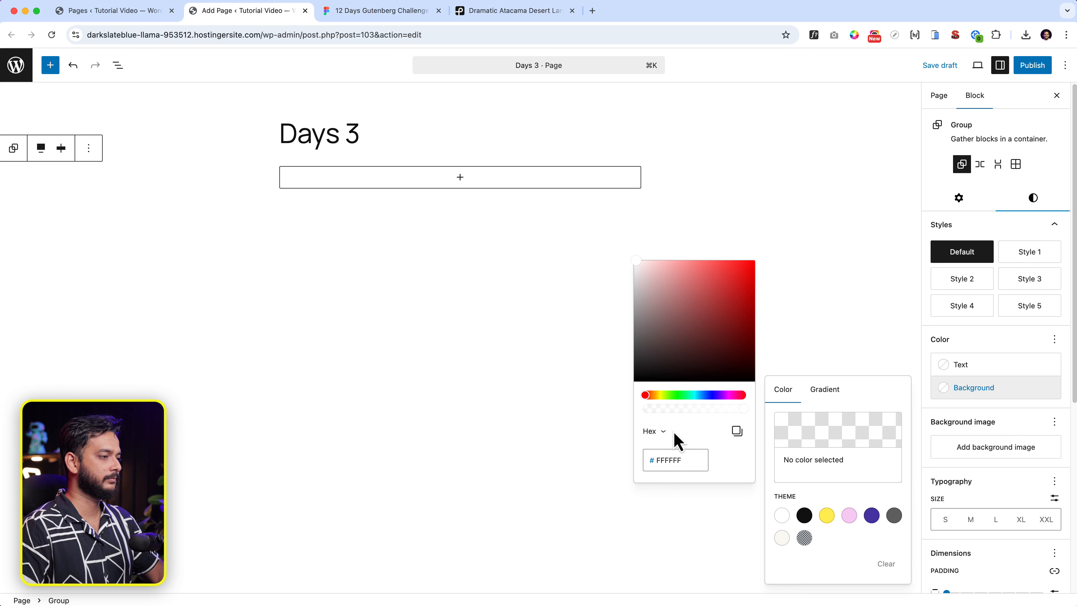
Give the group a cream FEFAF0 background colour.
key("super+a")
type("FEFAF0")
left_click(365, 390)
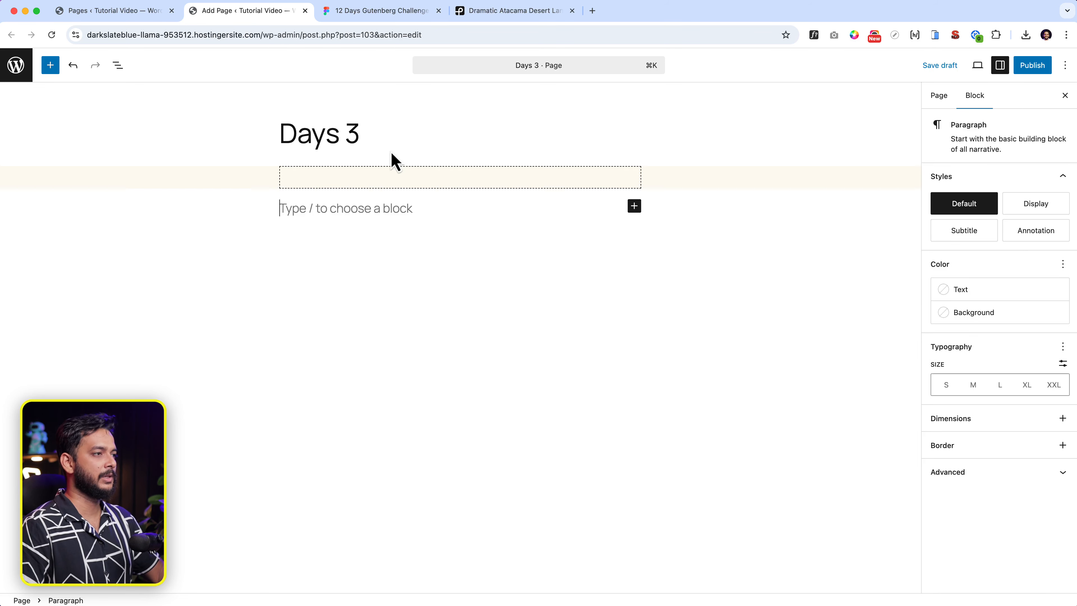
left_click(500, 200)
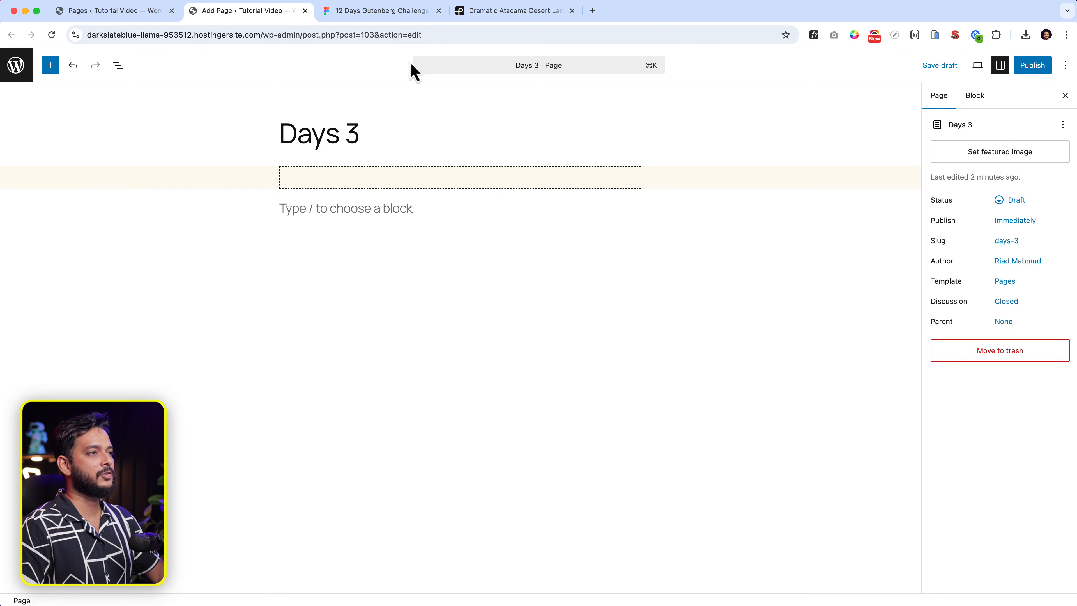
Copy the '# Our Team' tagline from the Figma design and select the empty cream group.
left_click(407, 13)
double_click(556, 214)
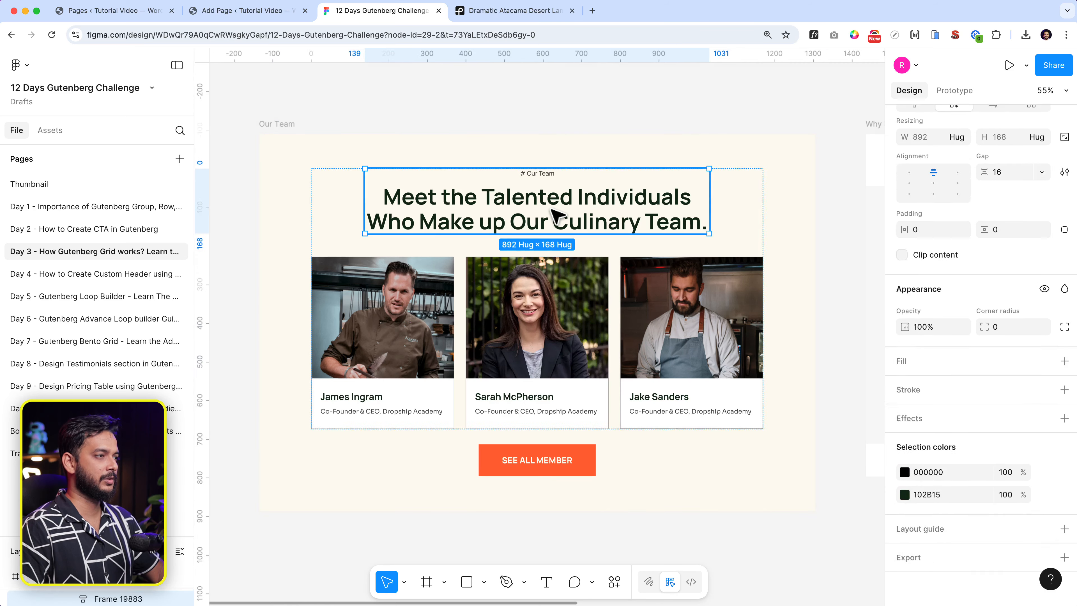
left_click(556, 214)
left_click(547, 173)
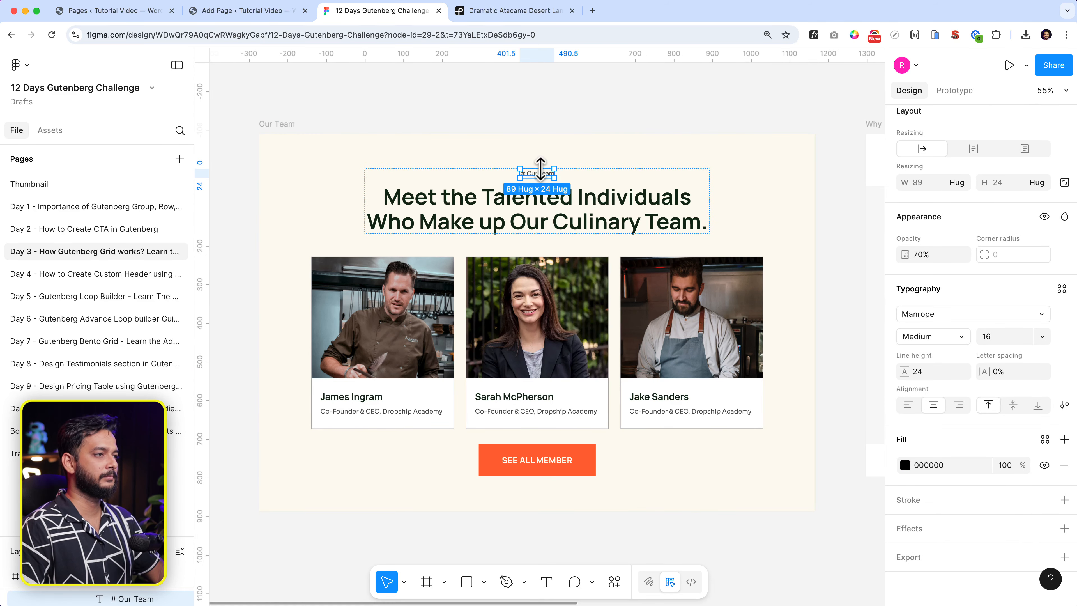
double_click(546, 173)
key("super+c")
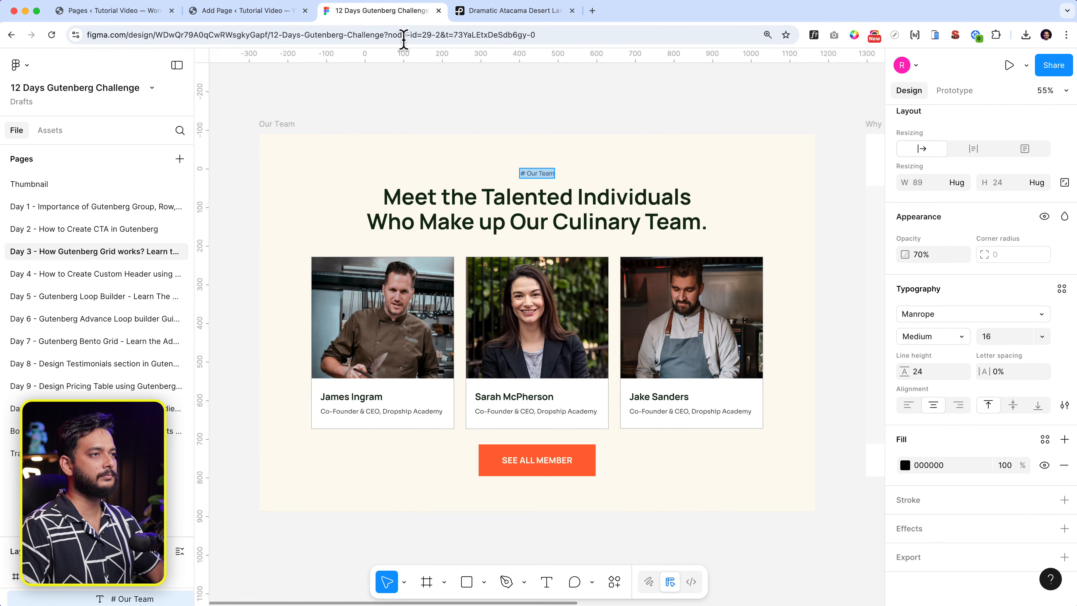
left_click(276, 12)
left_click(492, 187)
Add a paragraph inside the group containing the '# Our Team' tagline.
left_click(458, 176)
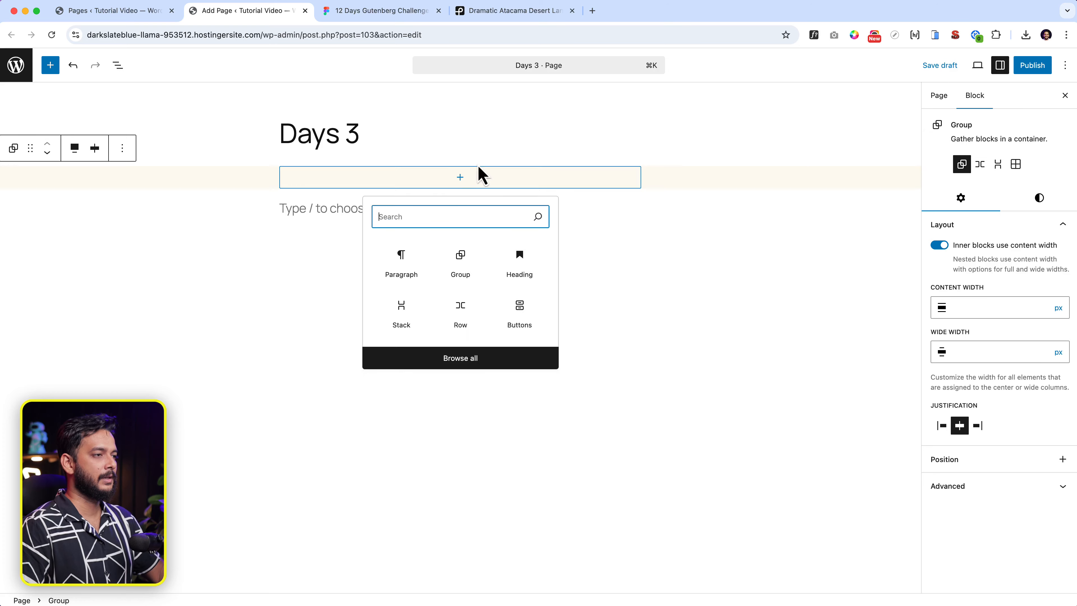
left_click(387, 271)
key("super+v")
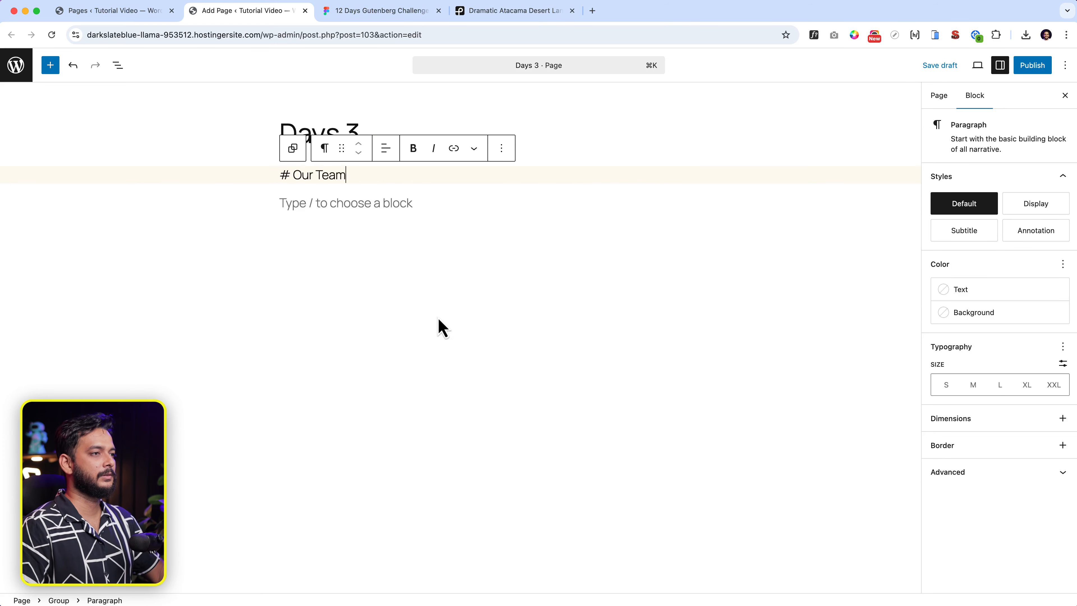
Copy the culinary team heading from Figma and paste it into a new Heading block below.
left_click(411, 13)
double_click(465, 196)
key("super+c")
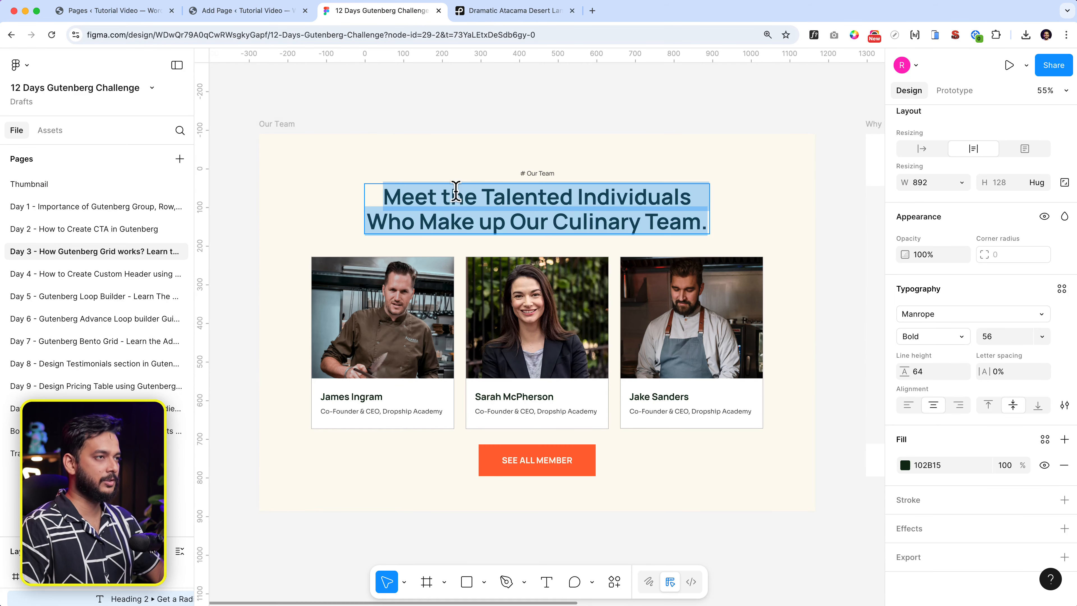
left_click(257, 16)
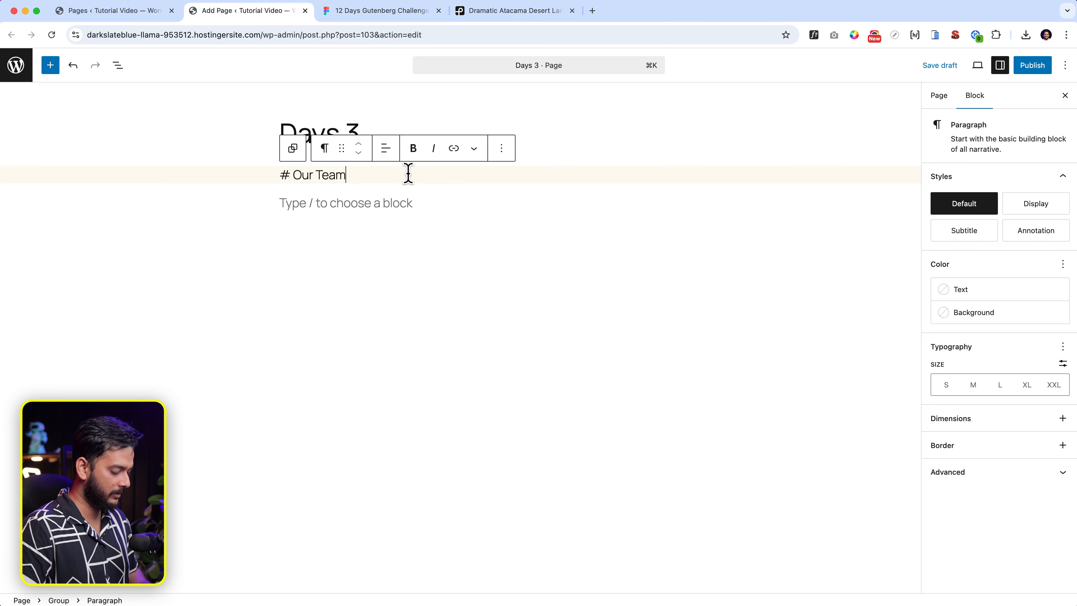
key("Return")
type("/he")
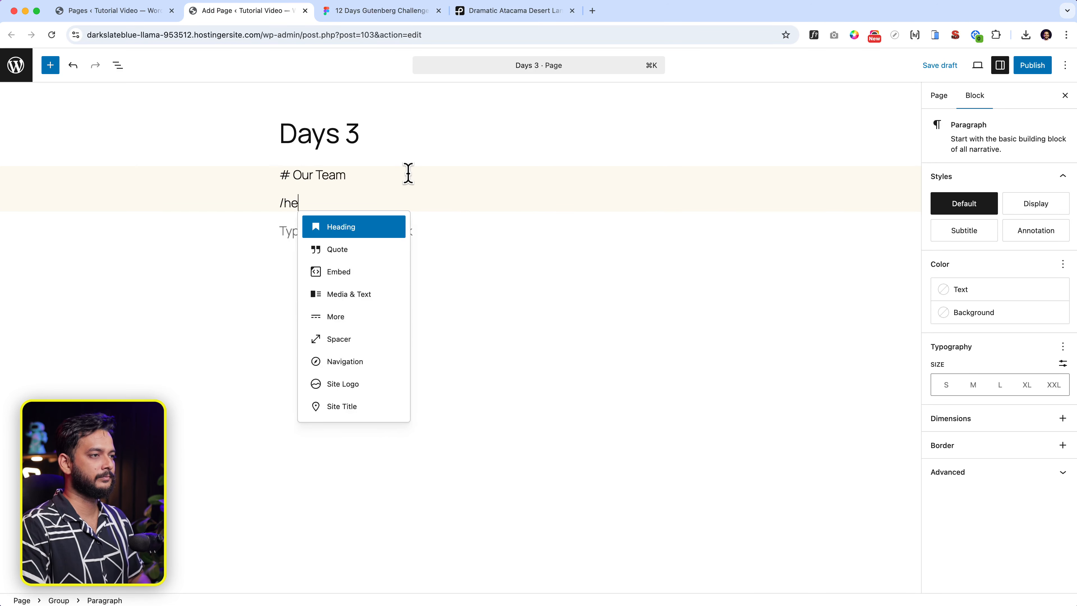
type("a")
key("Return")
key("super+v")
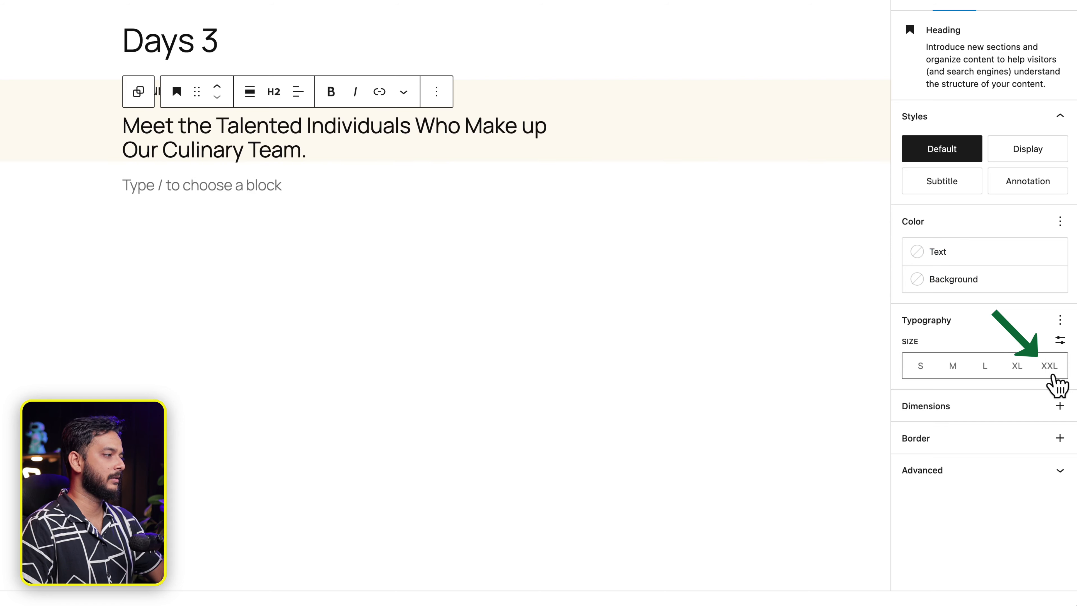
Make the heading XXL size with an Extra Bold font weight.
left_click(1050, 369)
left_click(1060, 321)
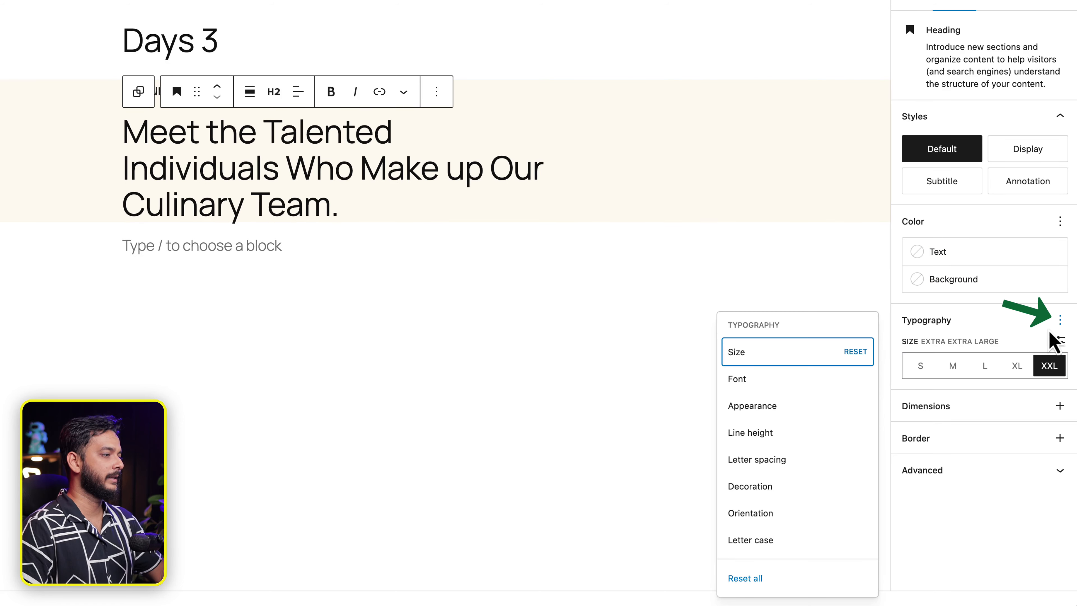
left_click(753, 409)
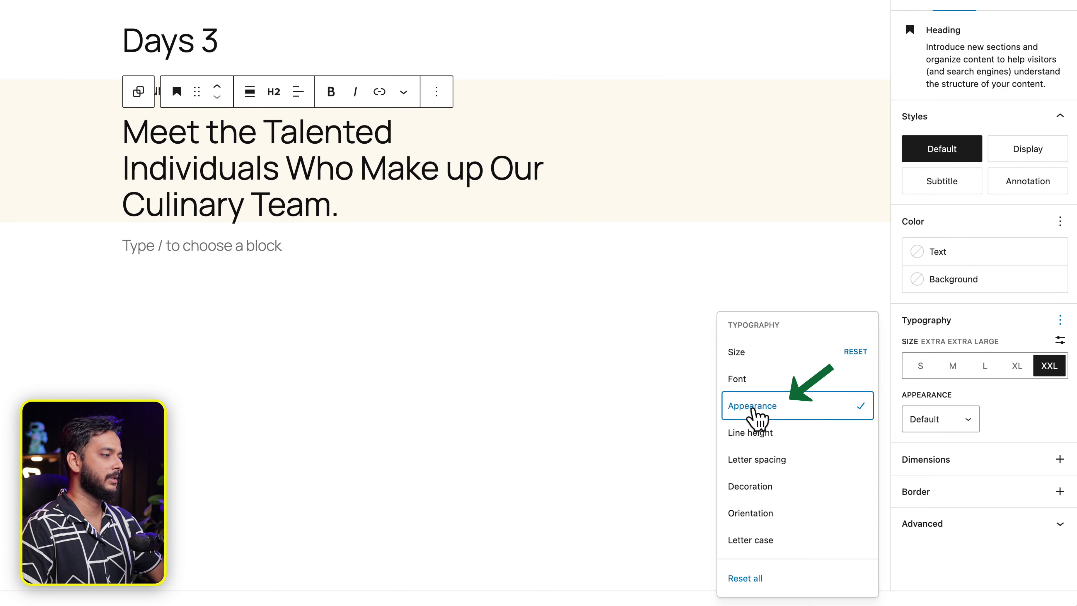
left_click(937, 419)
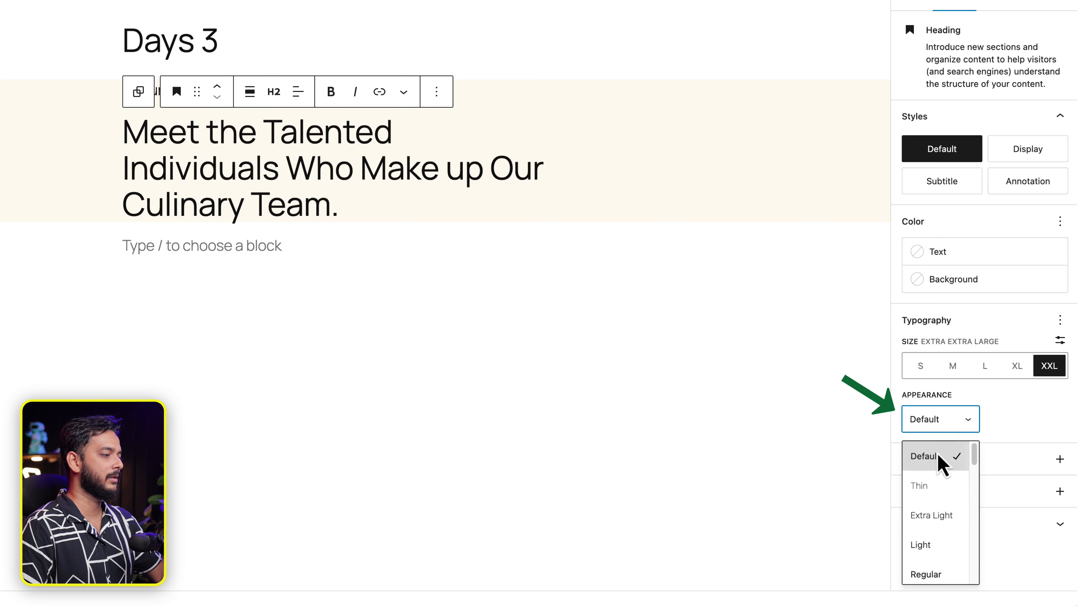
scroll(942, 544, "down", 2)
scroll(942, 566, "down", 2)
left_click(942, 559)
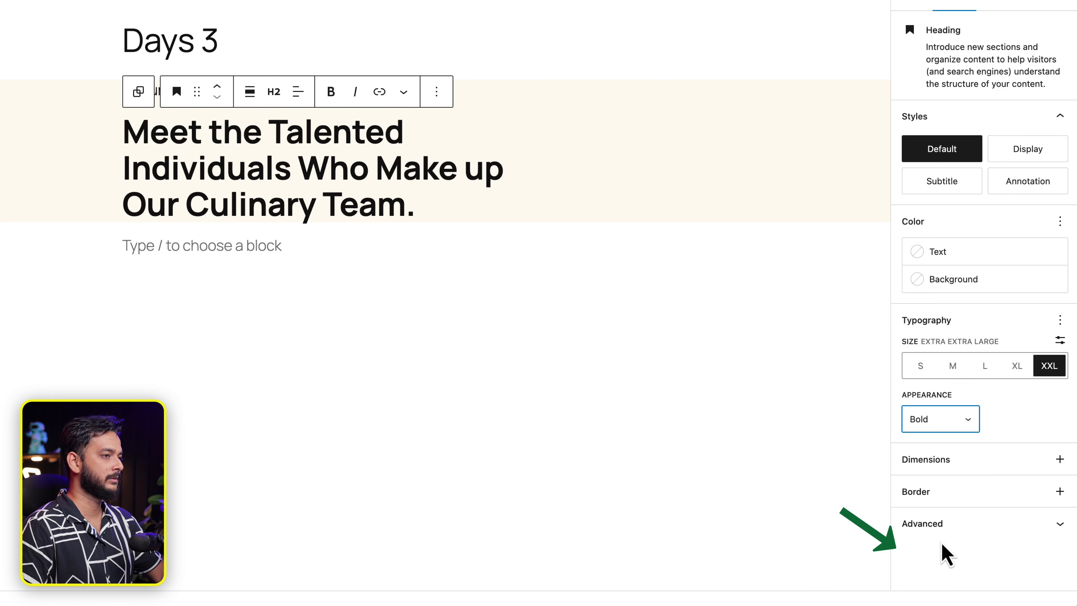
left_click(973, 422)
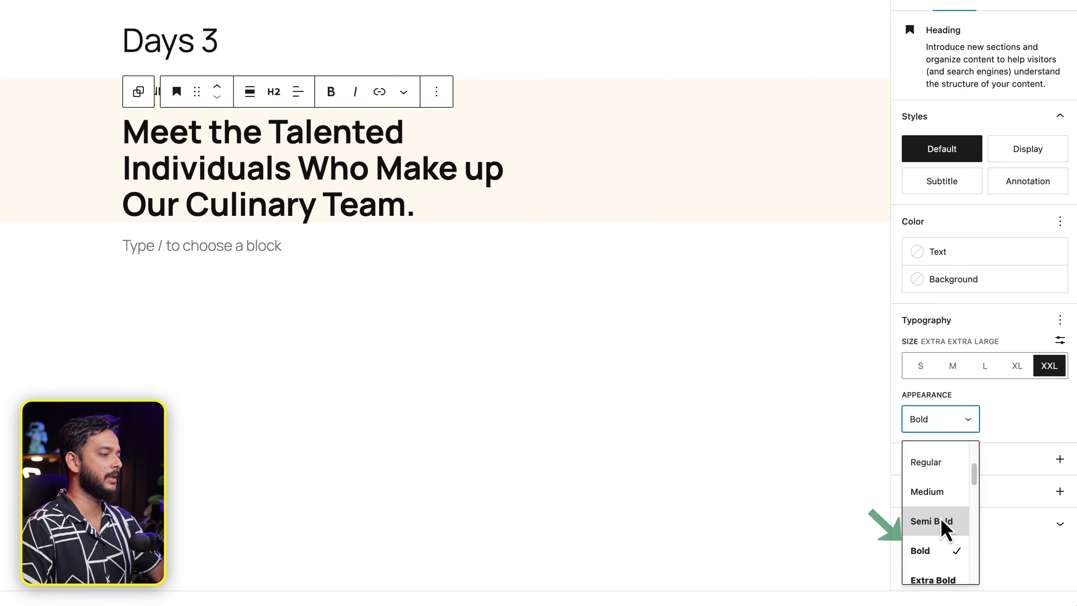
left_click(933, 571)
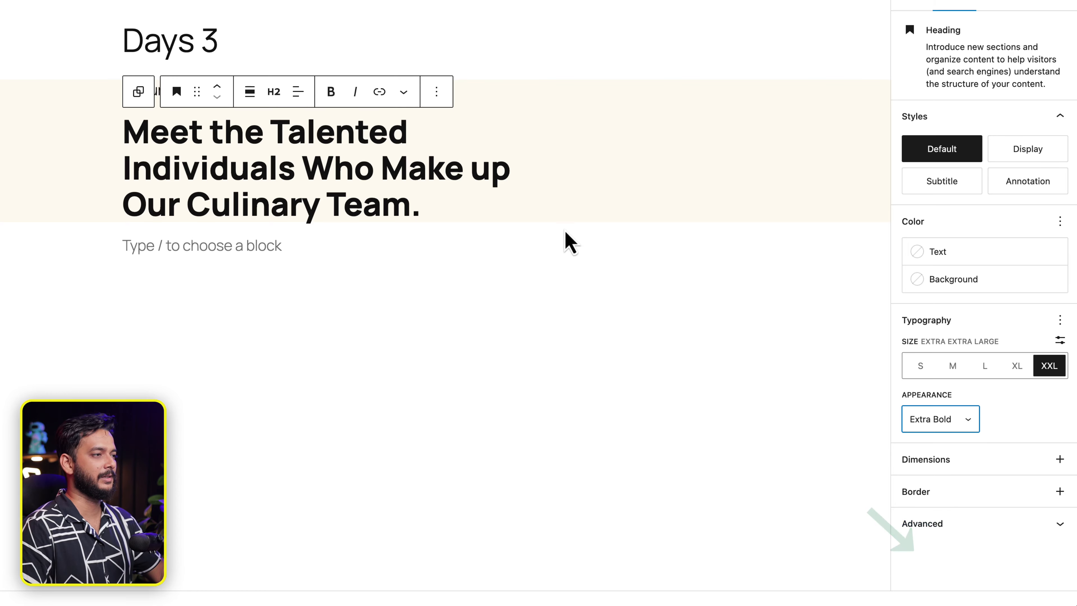
left_click(577, 218)
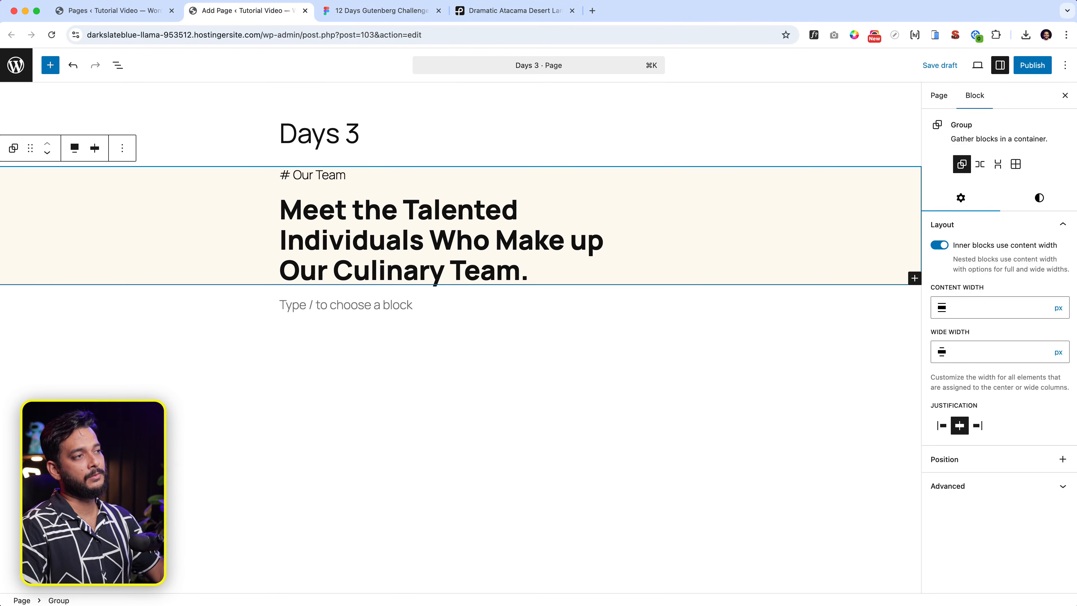
After checking the design's font, switch the culinary team heading's font family to Manrope.
left_click(365, 15)
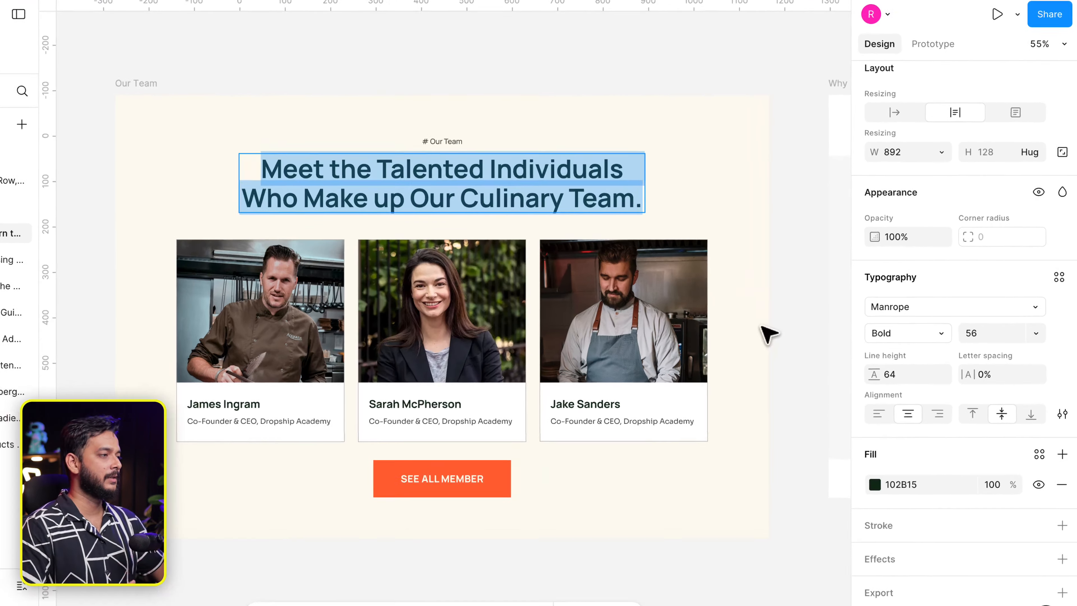
left_click(559, 224)
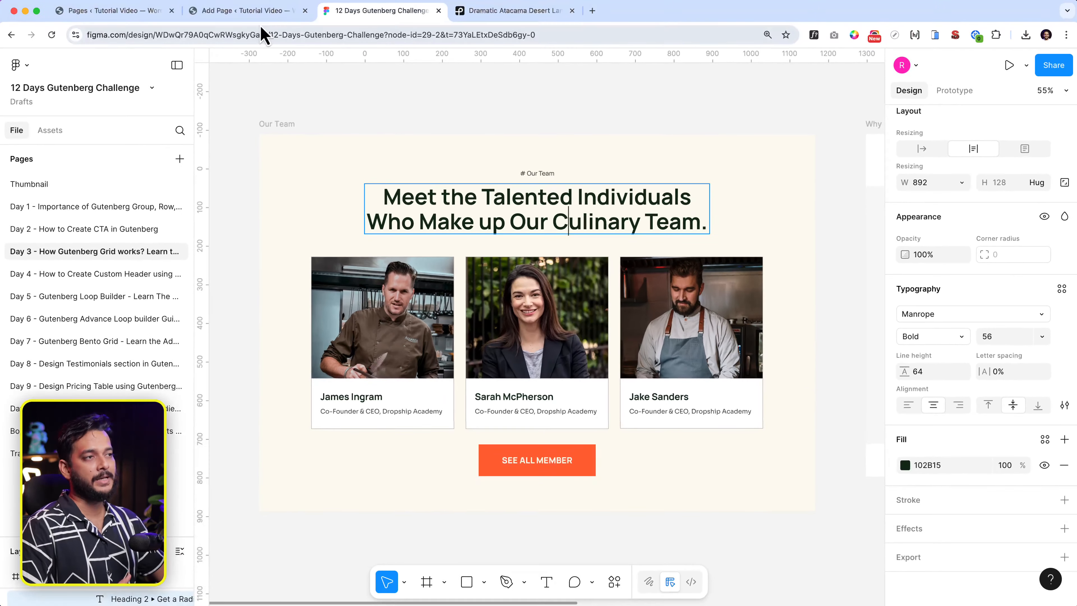
left_click(259, 17)
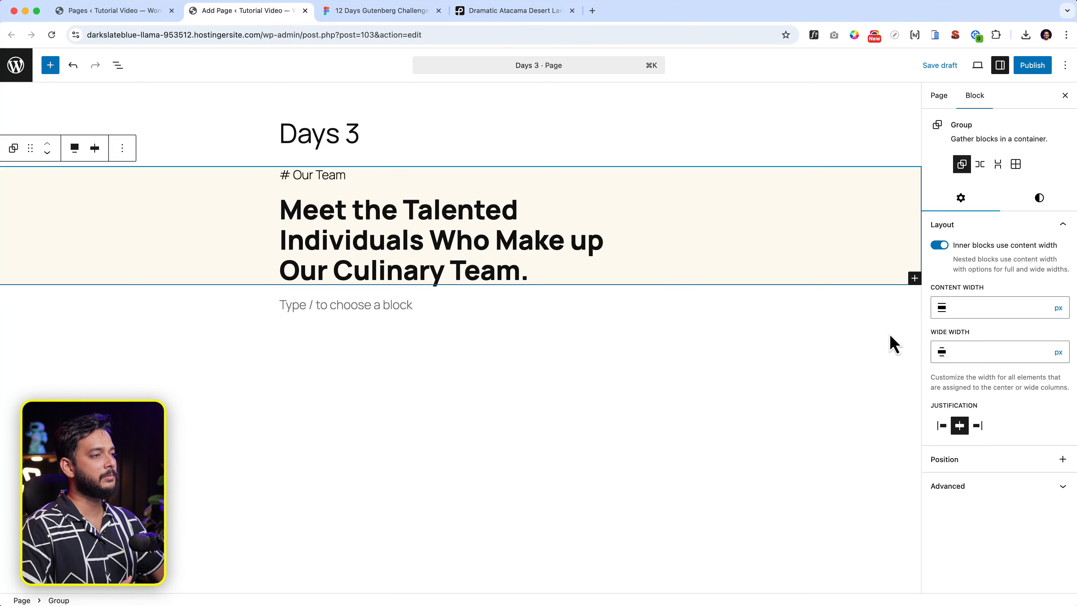
left_click(466, 263)
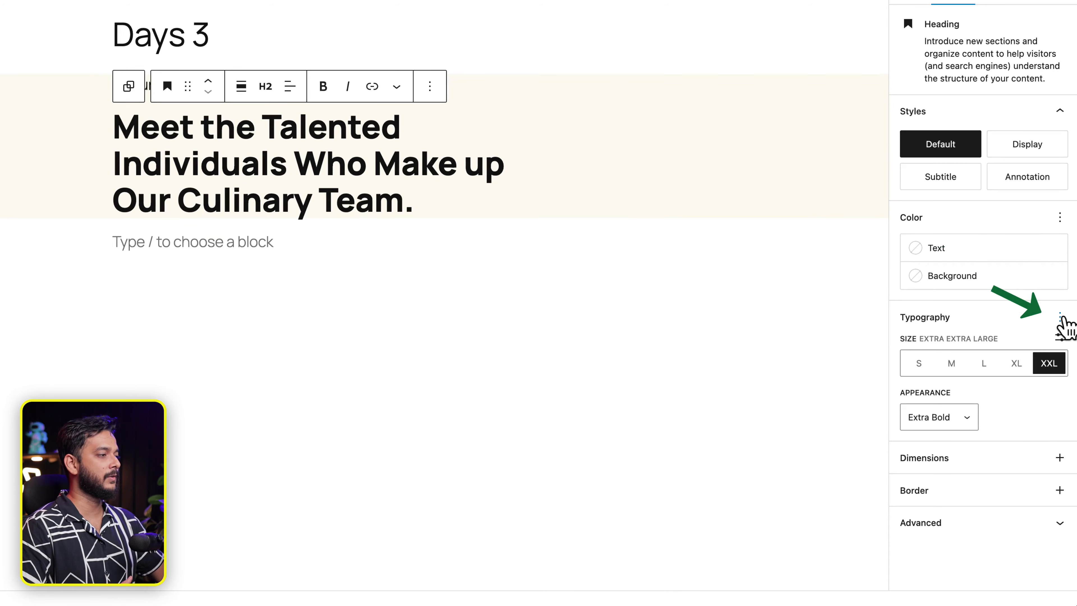
left_click(1063, 368)
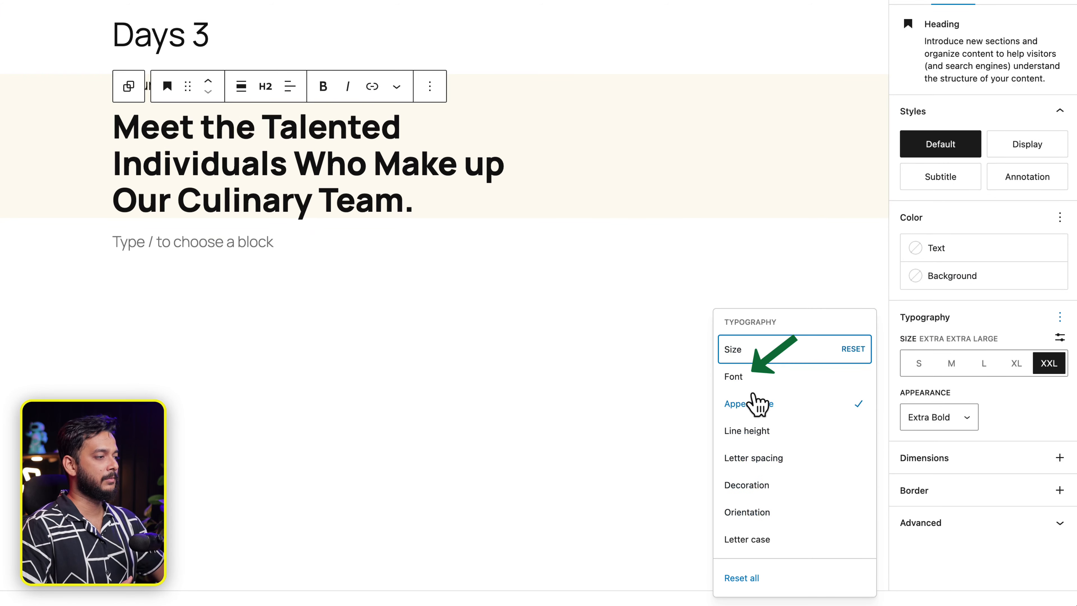
left_click(739, 380)
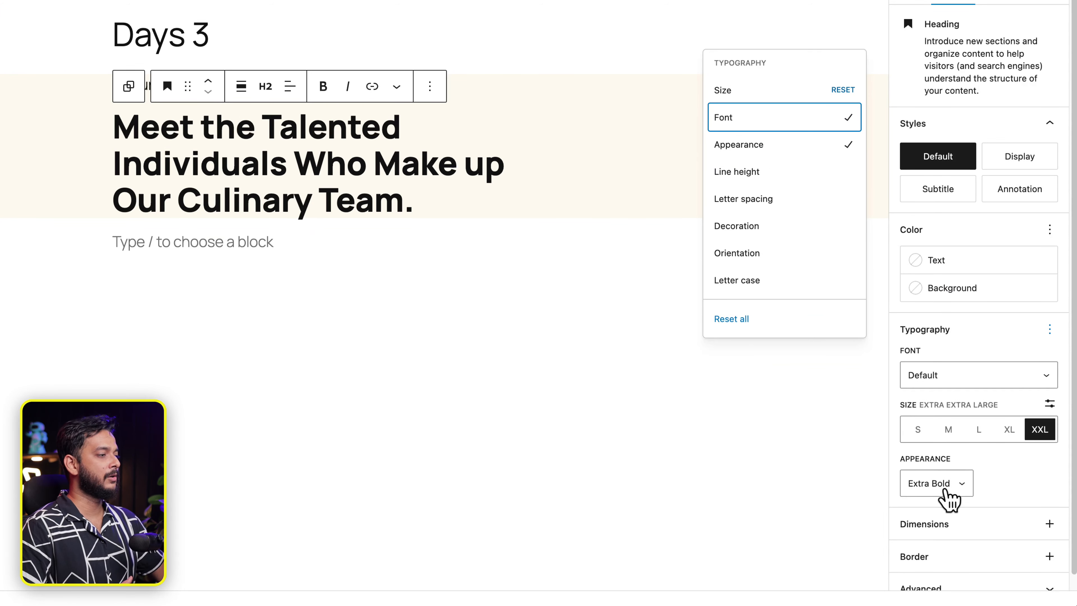
left_click(958, 377)
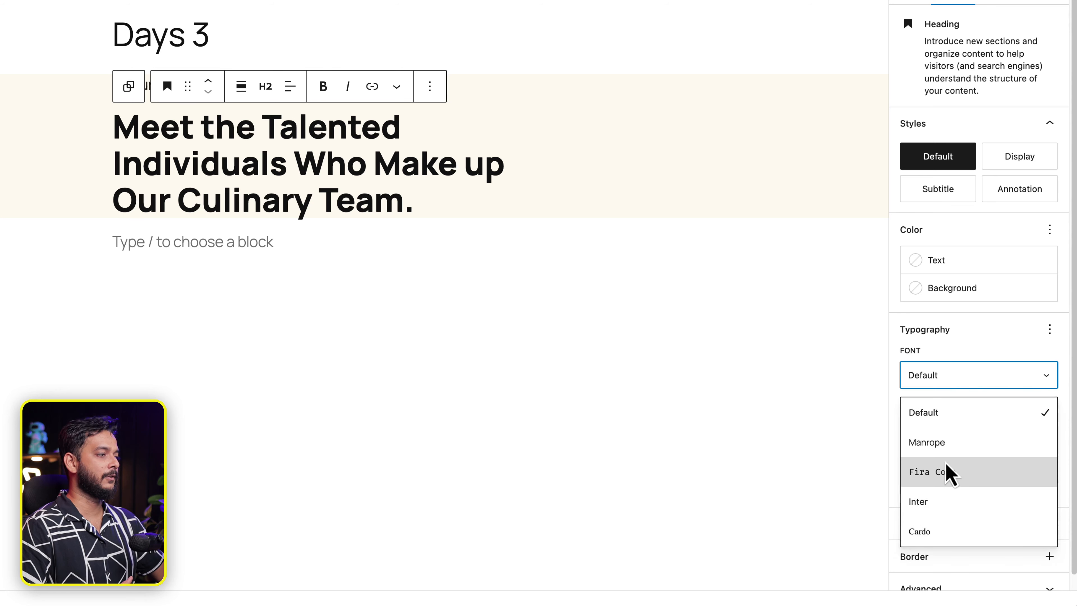
left_click(970, 443)
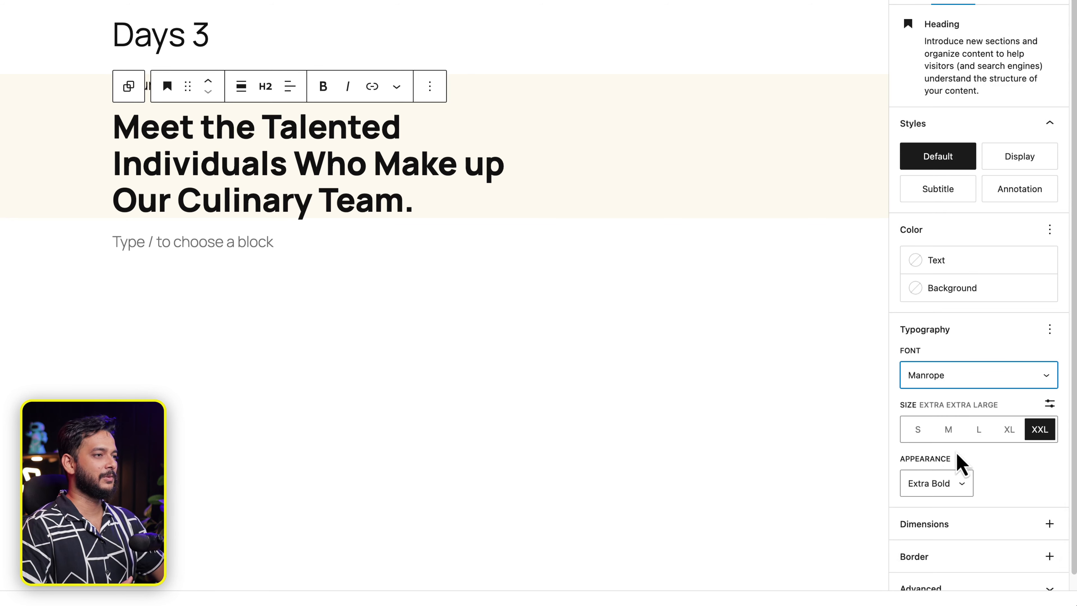
left_click(299, 238)
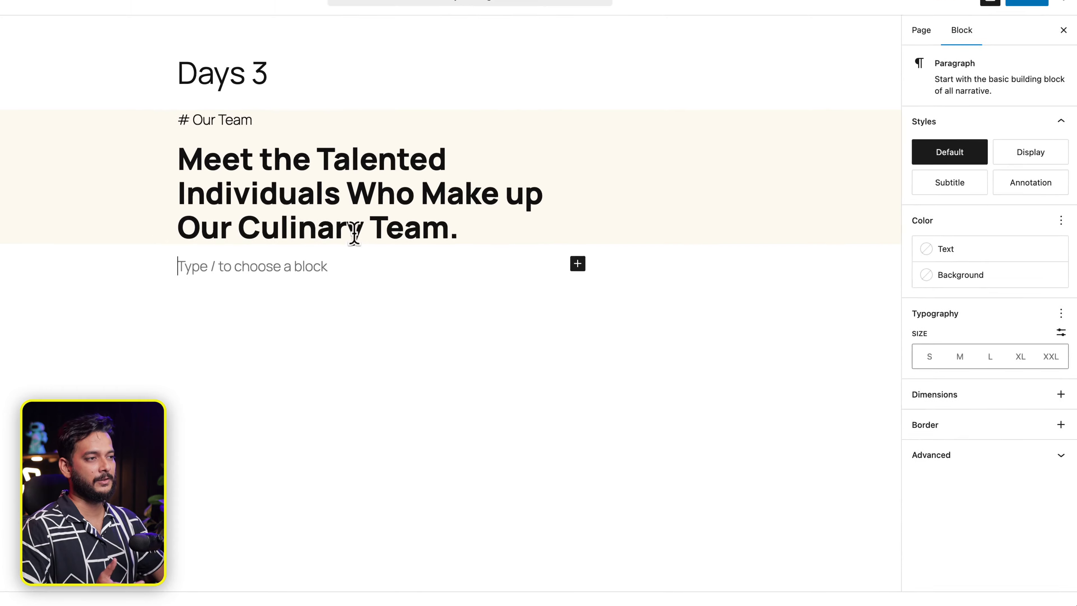
left_click(354, 233)
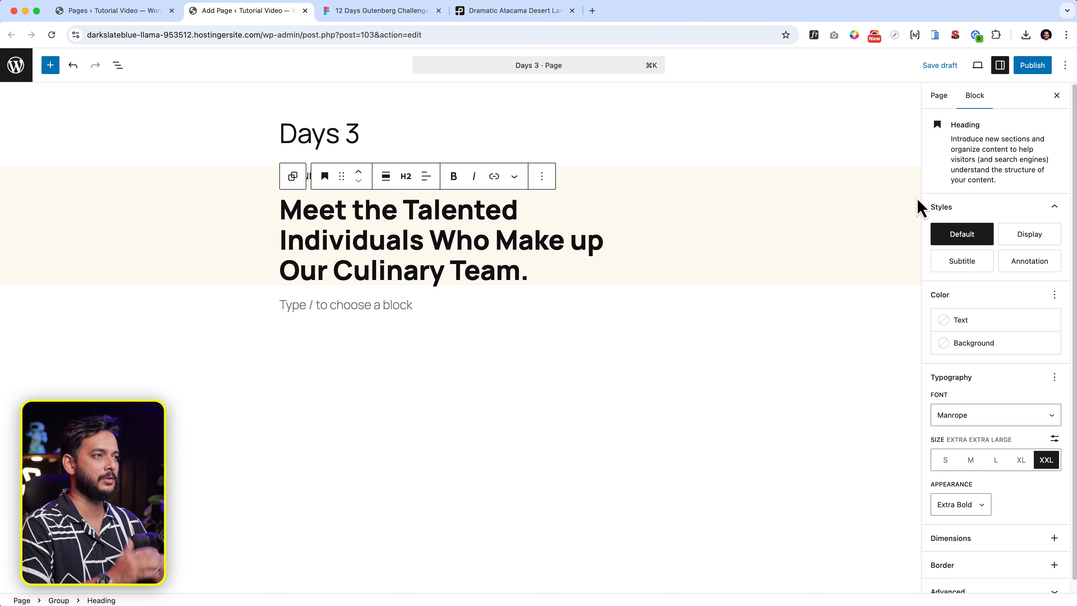
Inspect the heading text's size in the Figma design.
left_click(413, 11)
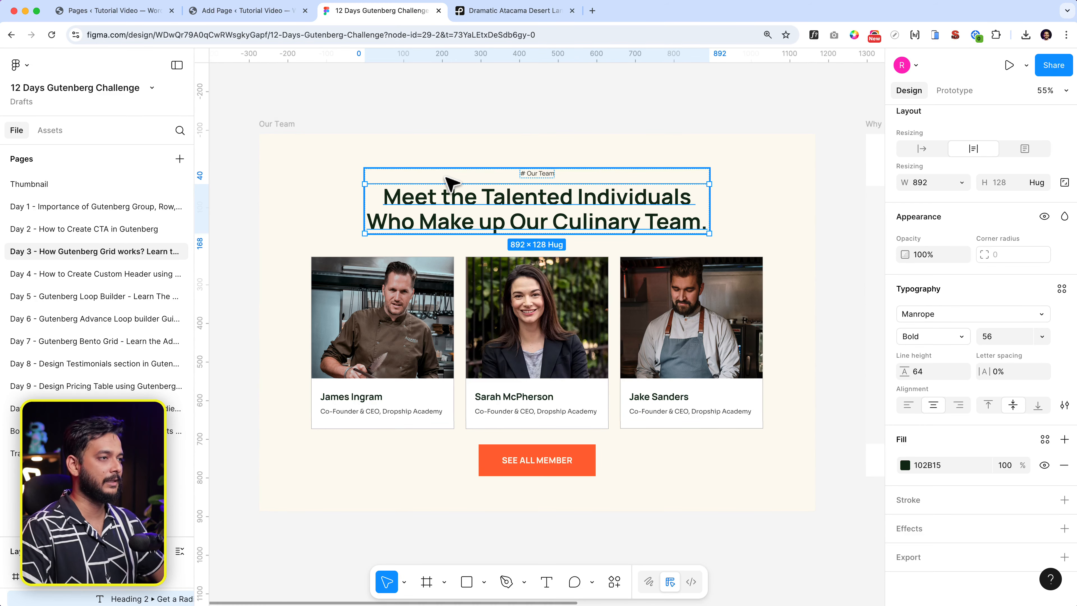
left_click(449, 181)
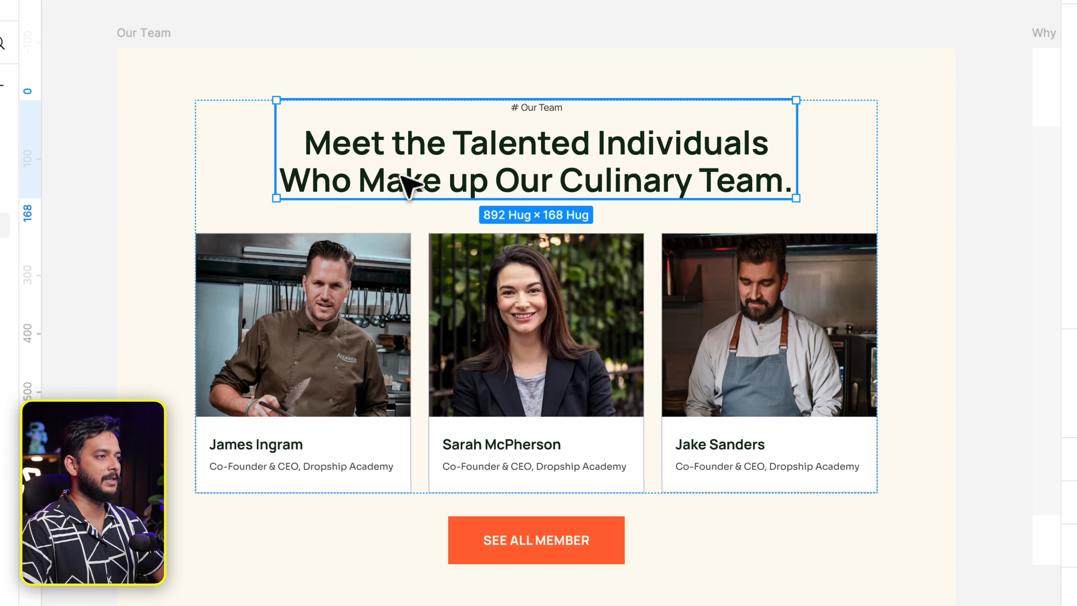
left_click(408, 181)
double_click(490, 146)
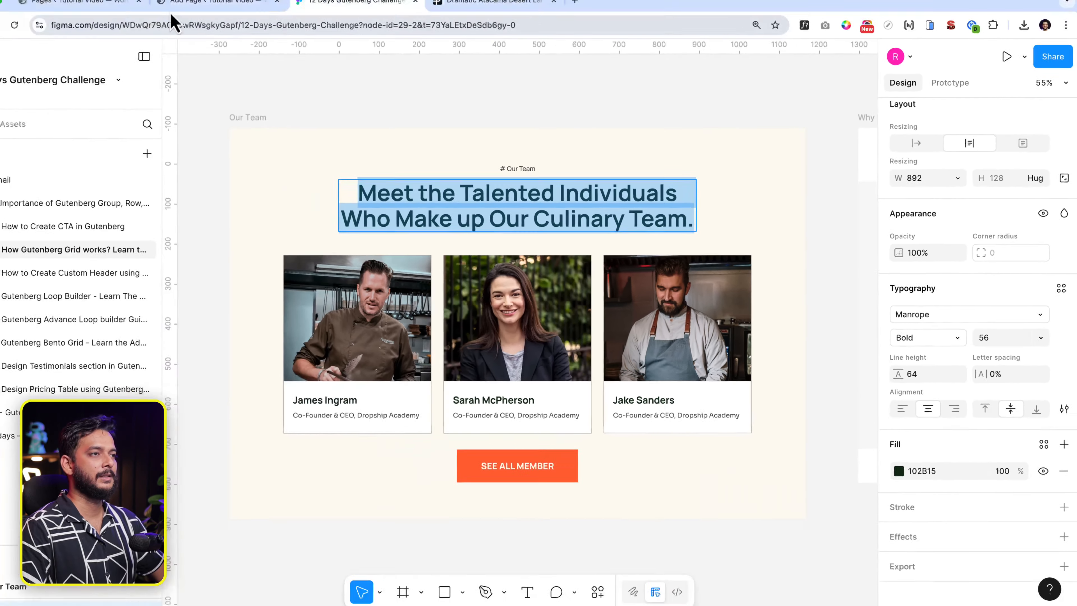
left_click(222, 10)
Give the team heading a custom 56 px font size.
triple_click(487, 254)
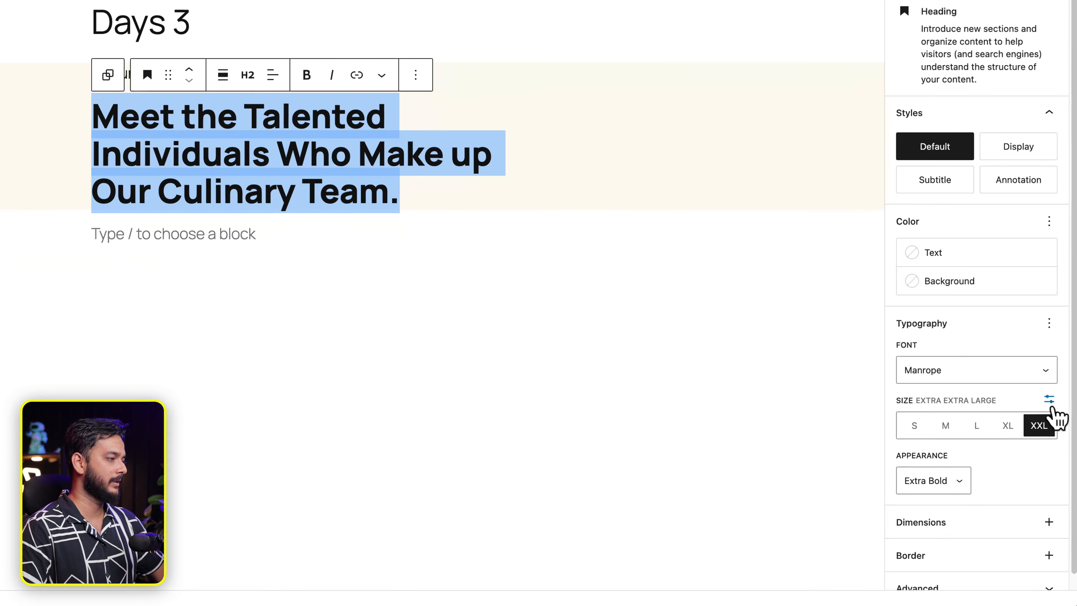
left_click(1050, 400)
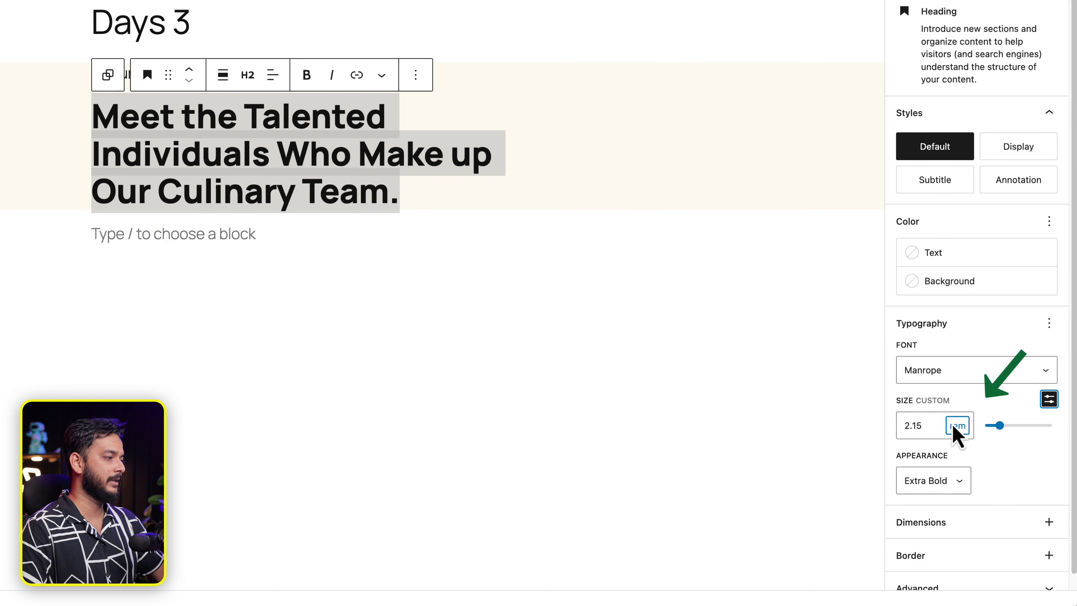
left_click(955, 428)
left_click(963, 398)
double_click(898, 425)
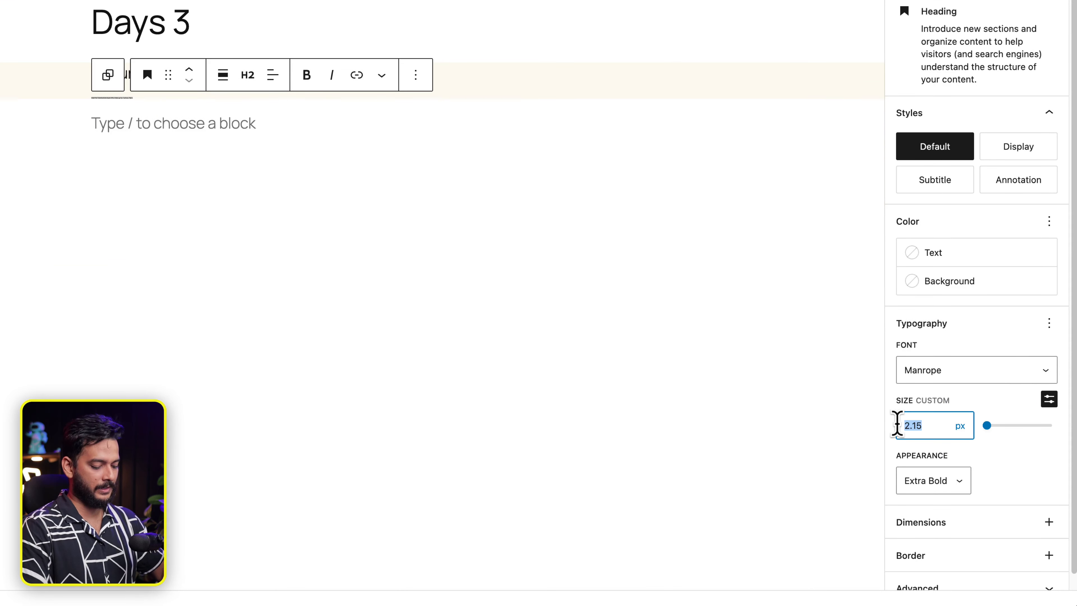
type("56")
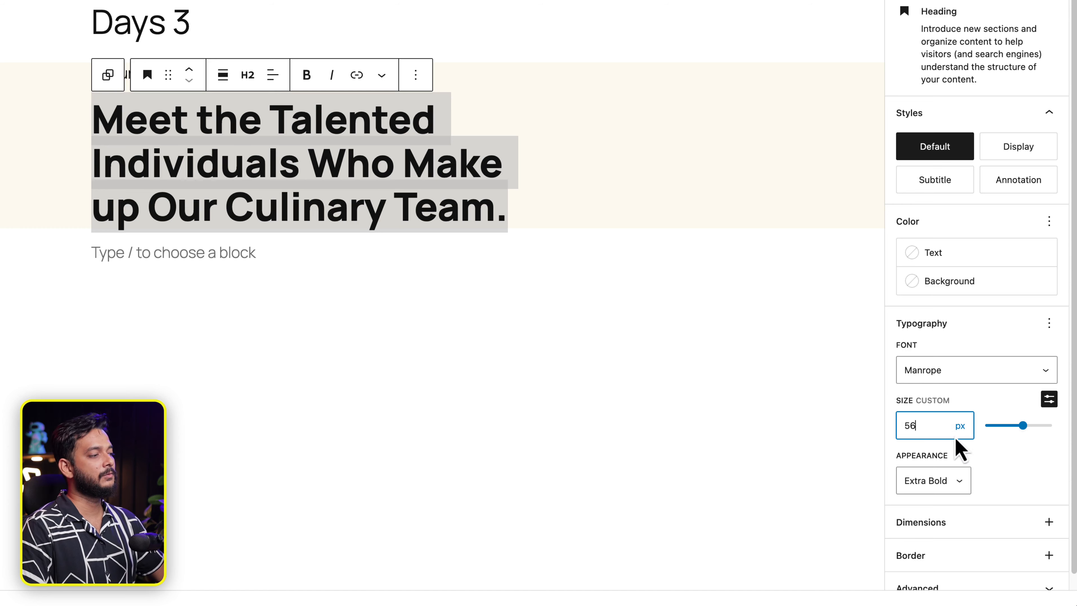
left_click(961, 426)
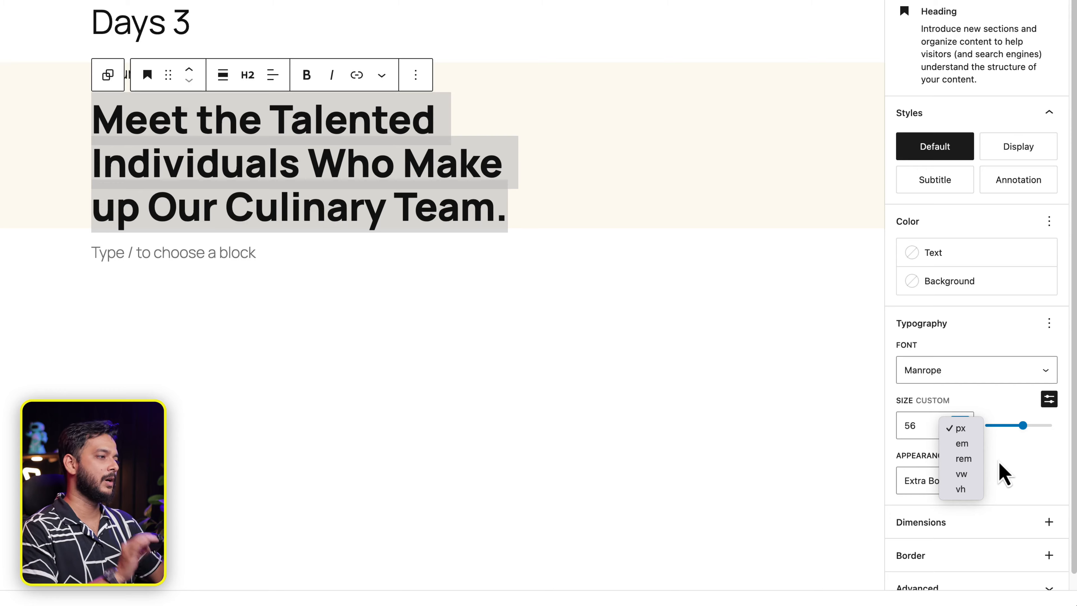
left_click(1002, 464)
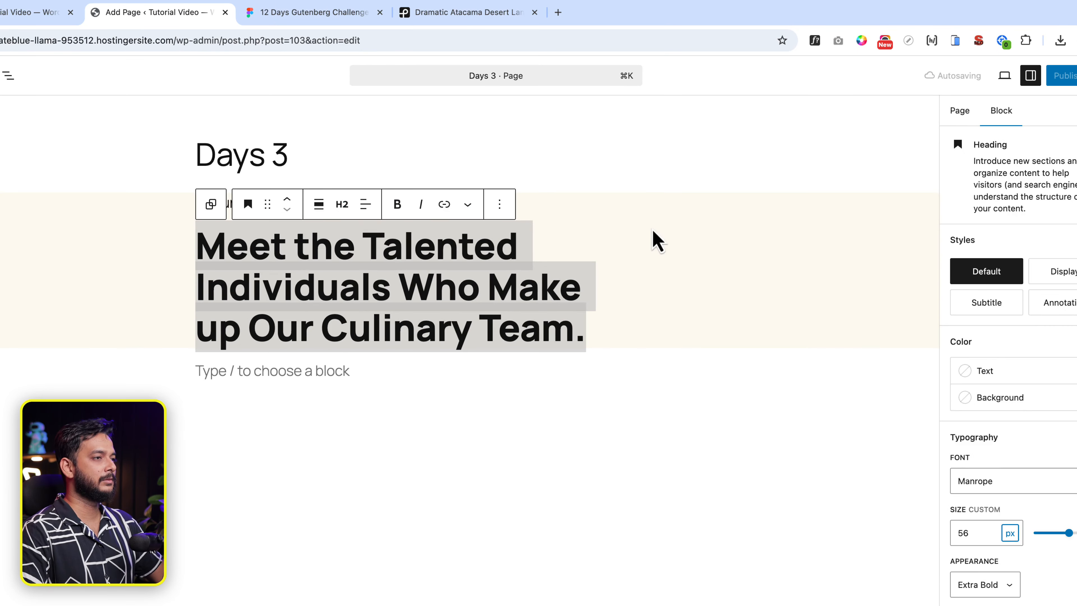
double_click(236, 201)
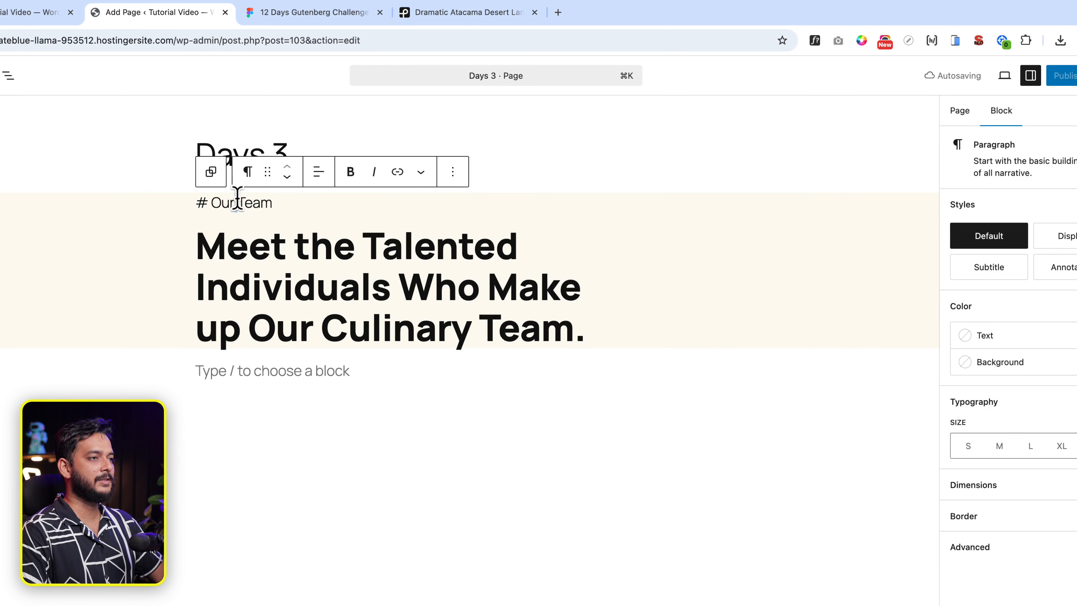
After checking Figma, set the '# Our Team' paragraph to a custom 16 px font size.
left_click(334, 17)
double_click(491, 200)
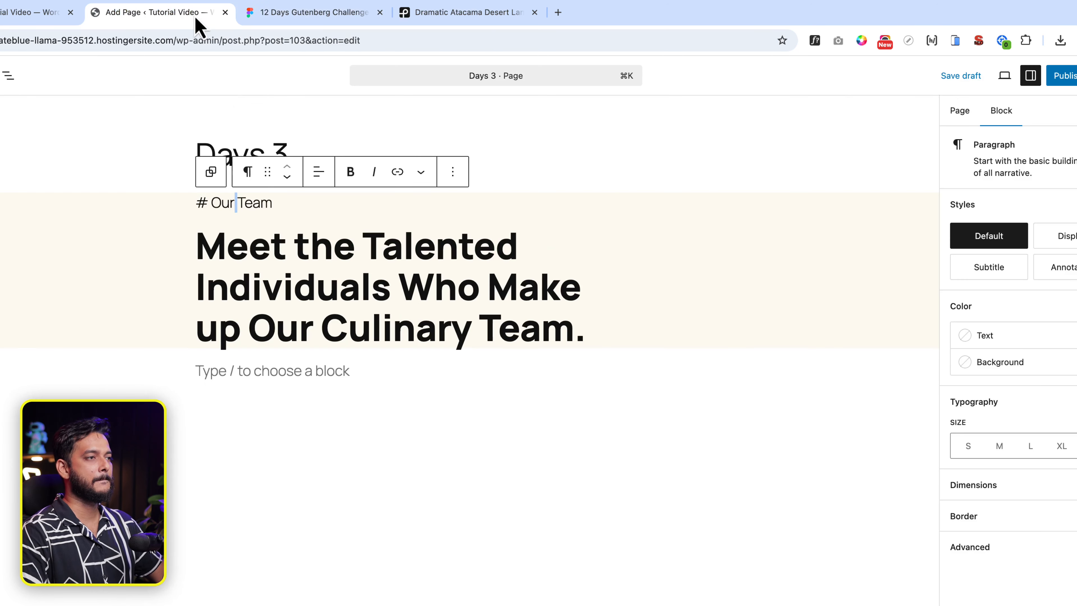
left_click(195, 13)
left_click(249, 204)
triple_click(249, 205)
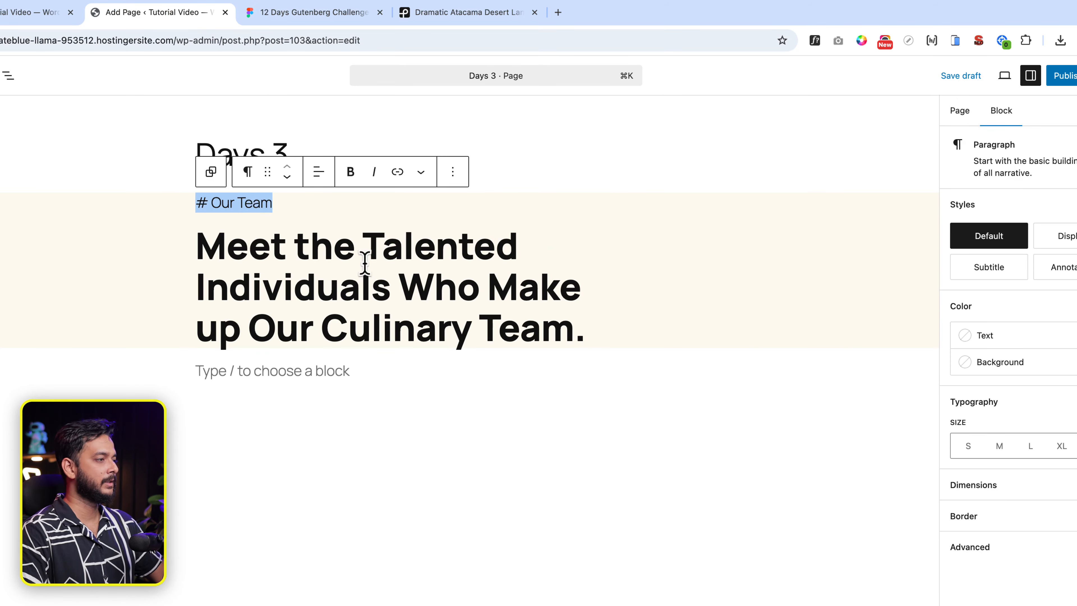
key("BackSpace")
key("BackSpace")
left_click(246, 205)
left_click(214, 205)
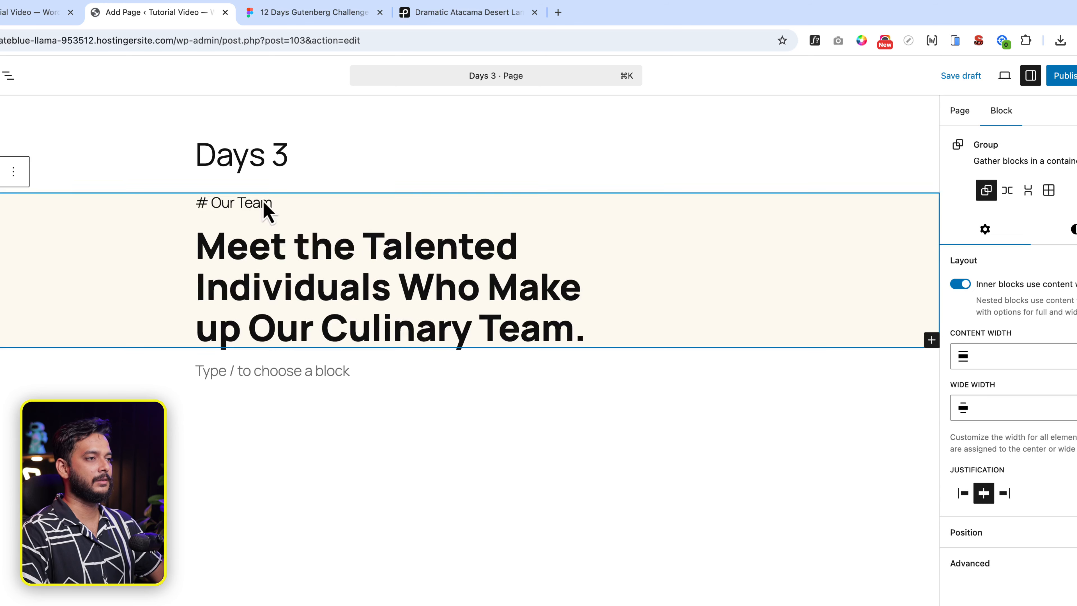
left_click(260, 202)
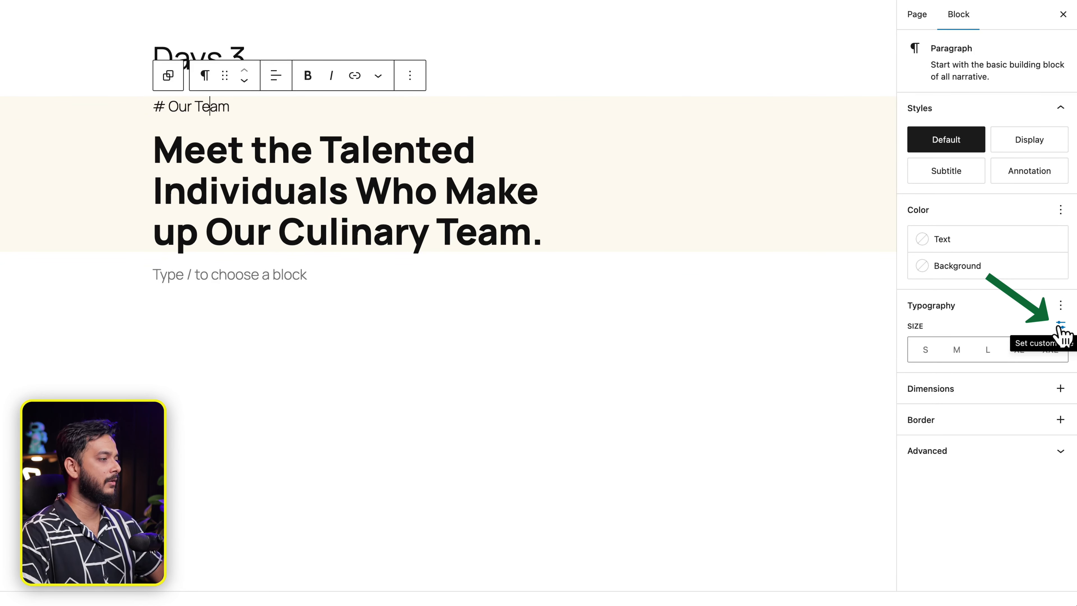
left_click(1059, 326)
left_click(943, 349)
type("16")
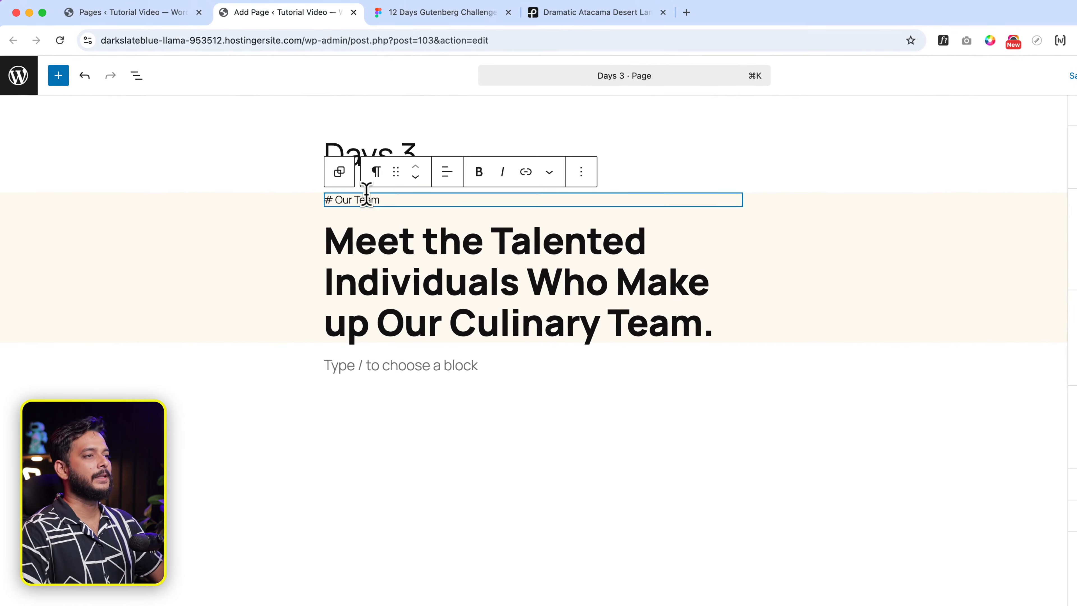
Select the tagline and heading in List View and wrap them in a new Group.
left_click(23, 12)
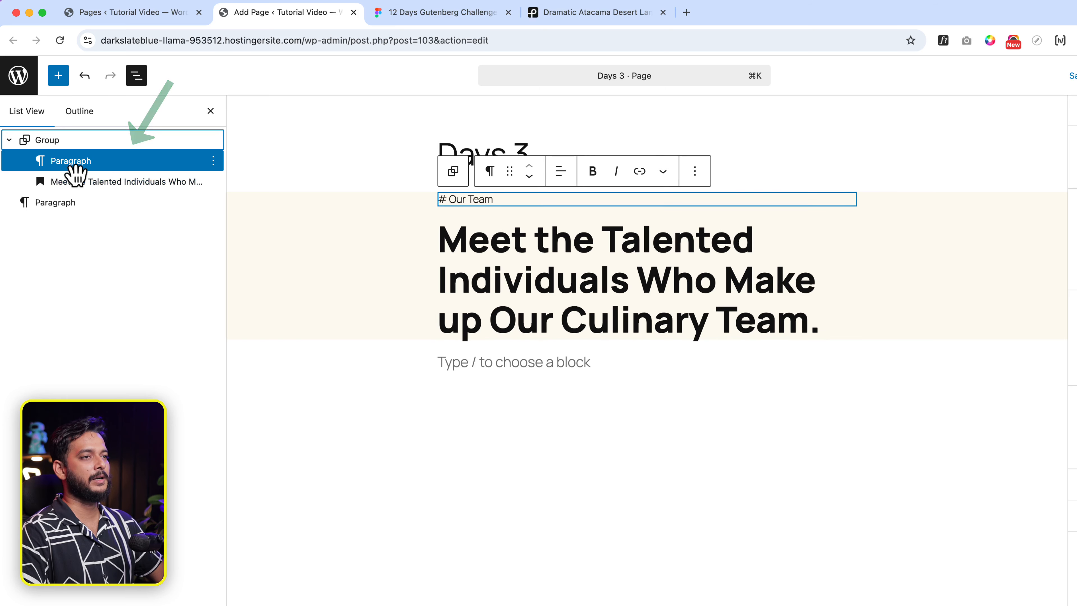
left_click(91, 186, "shift")
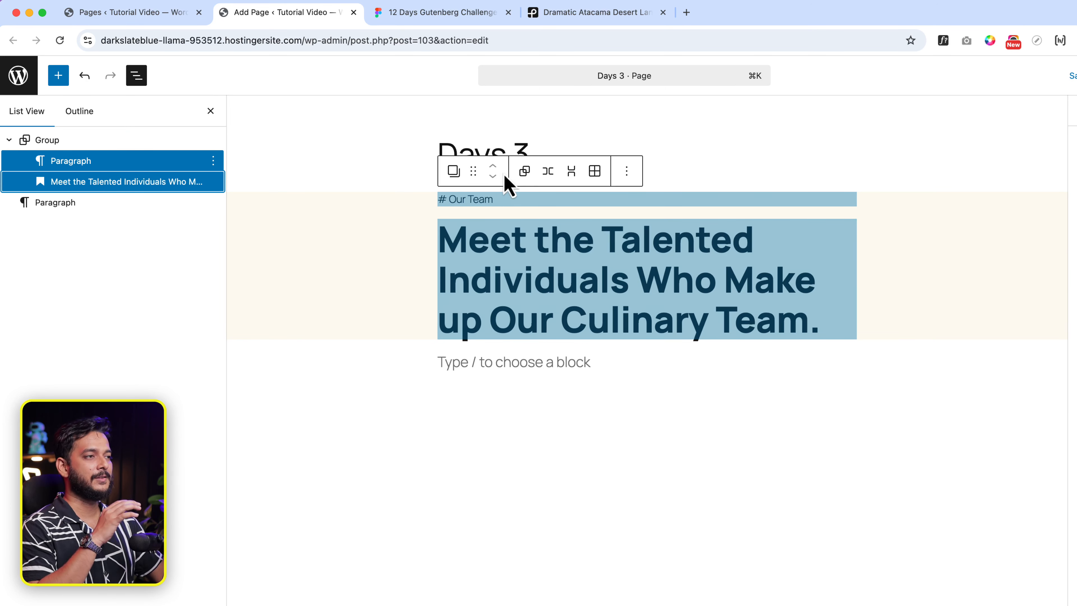
left_click(525, 172)
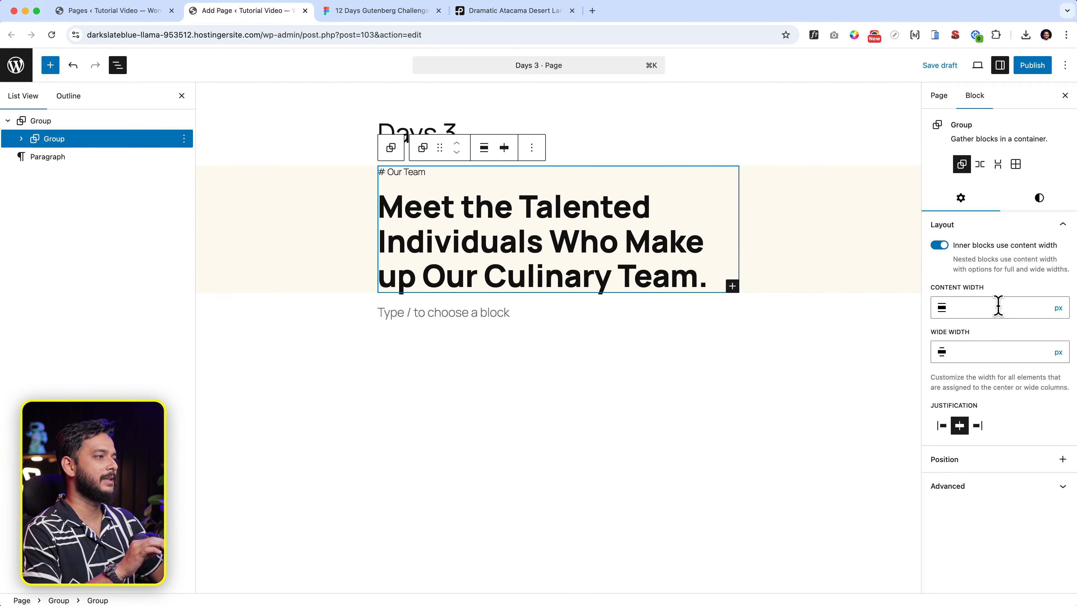
Look up the heading's 892 px width in the Figma design.
left_click(999, 306)
left_click(349, 16)
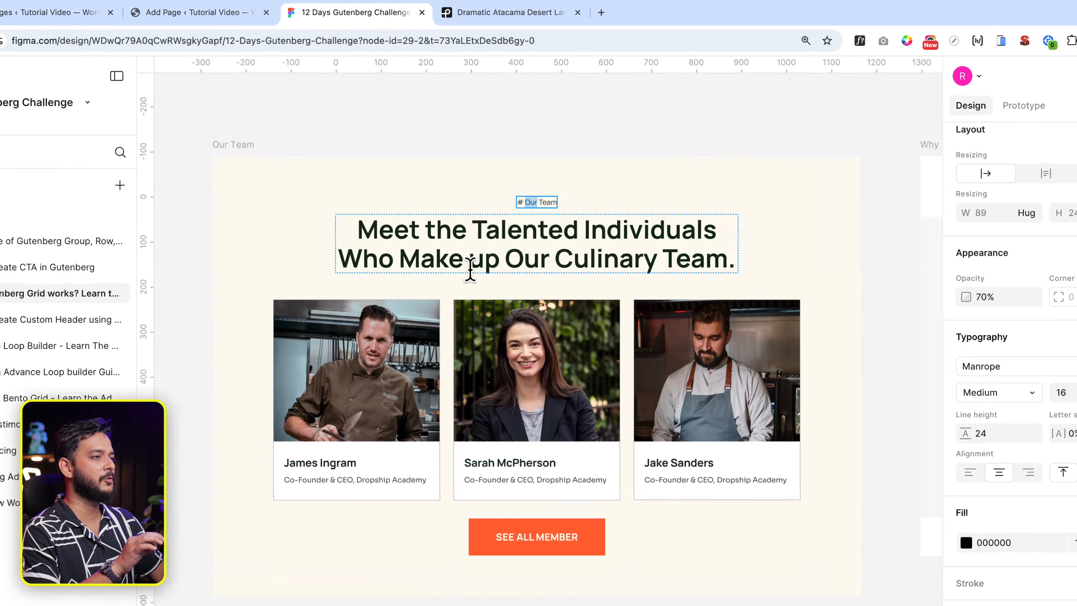
left_click(469, 270)
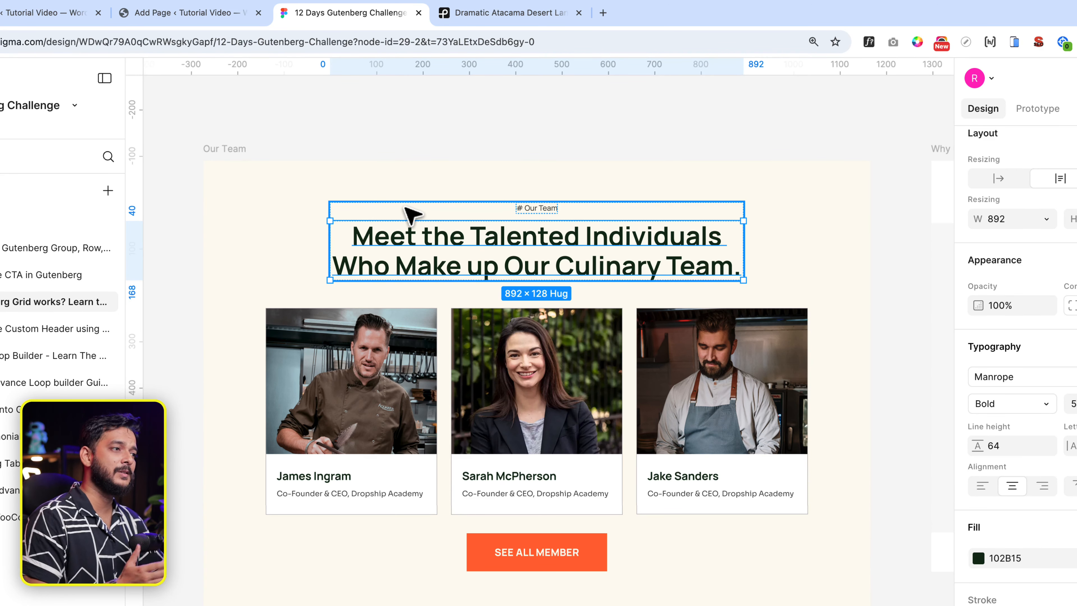
Set the nested tagline-and-heading group's content width to 892 px.
left_click(182, 14)
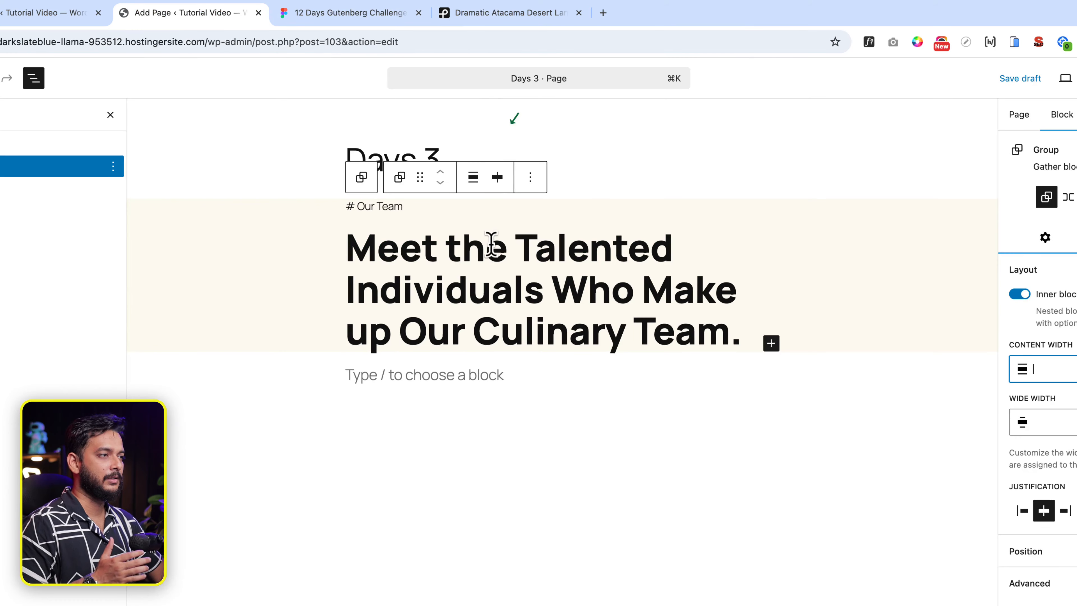
left_click(475, 181)
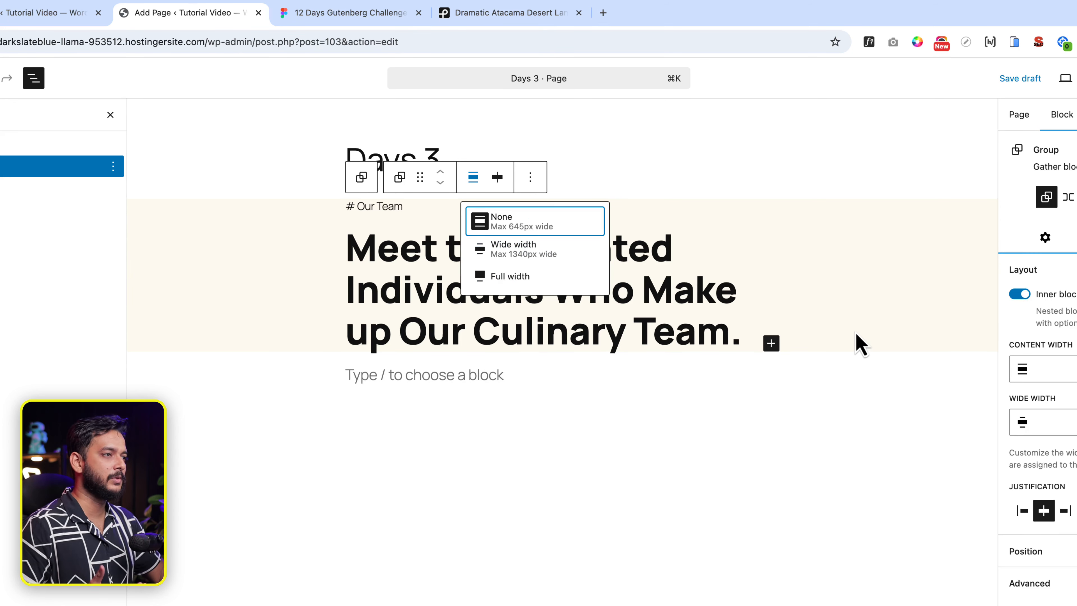
left_click(28, 206)
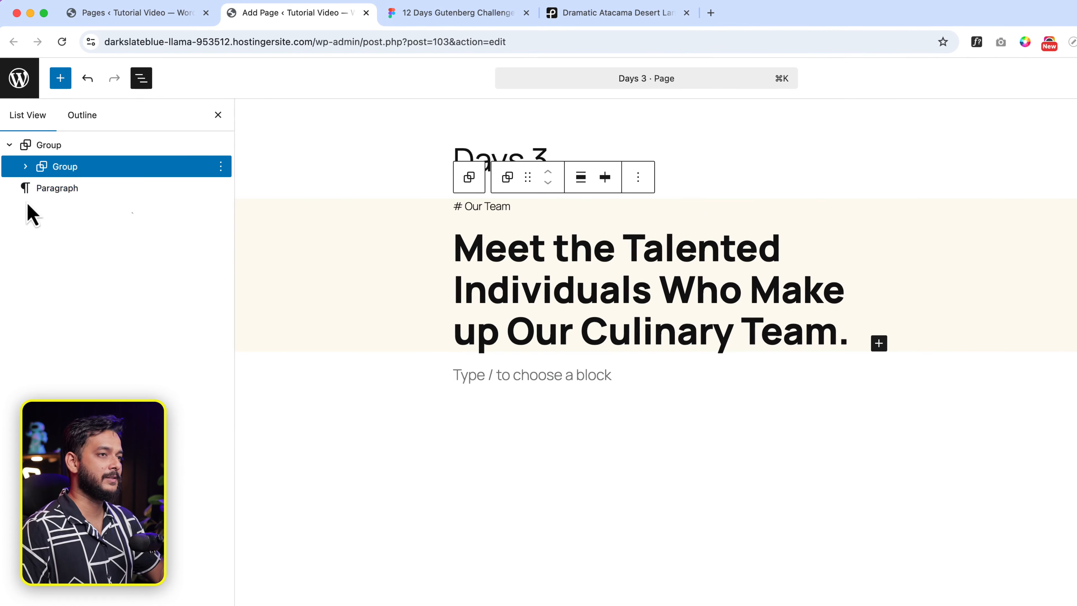
left_click(968, 302)
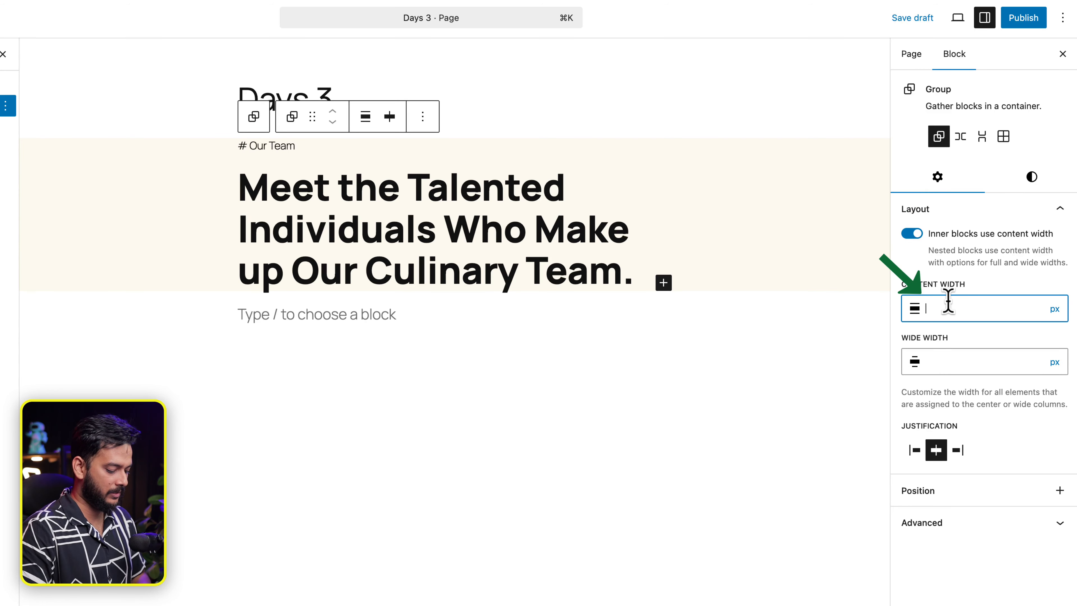
type("892")
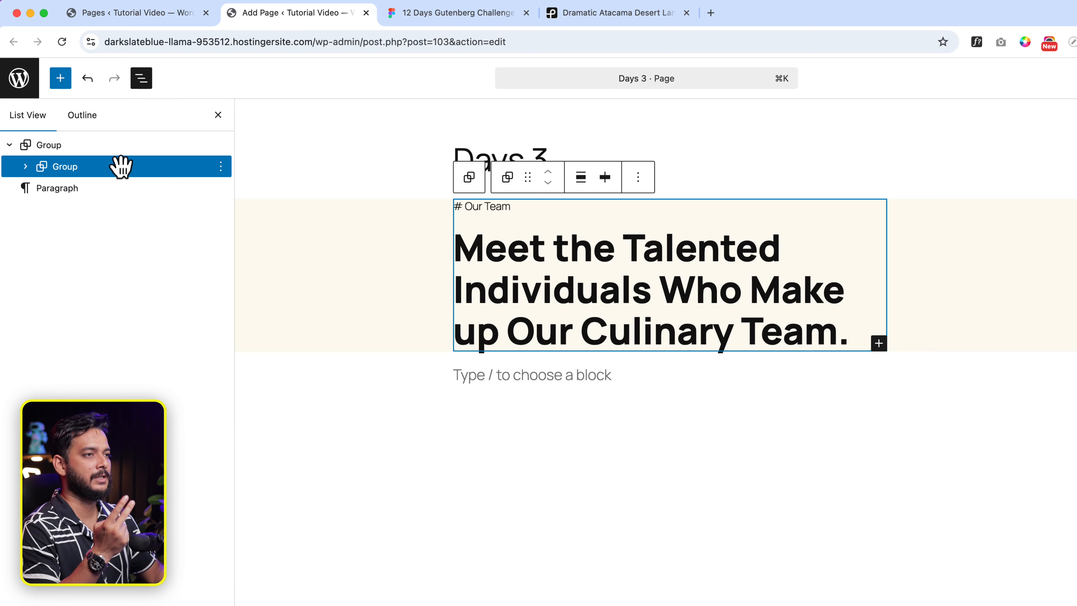
left_click(117, 147)
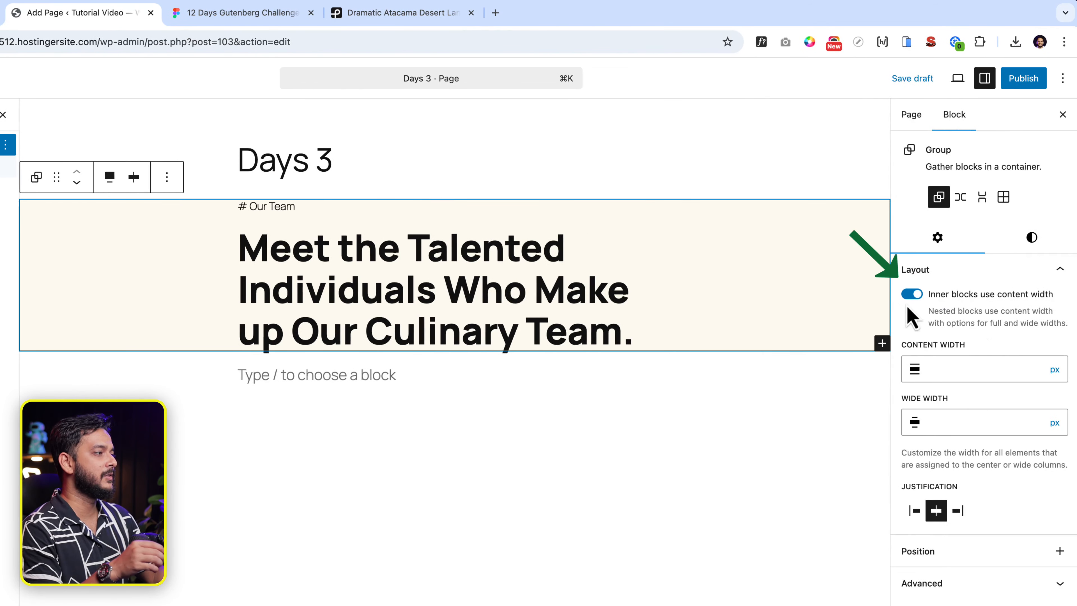
Turn off 'Inner blocks use content width' on the outer group and give it Large vertical padding.
left_click(911, 294)
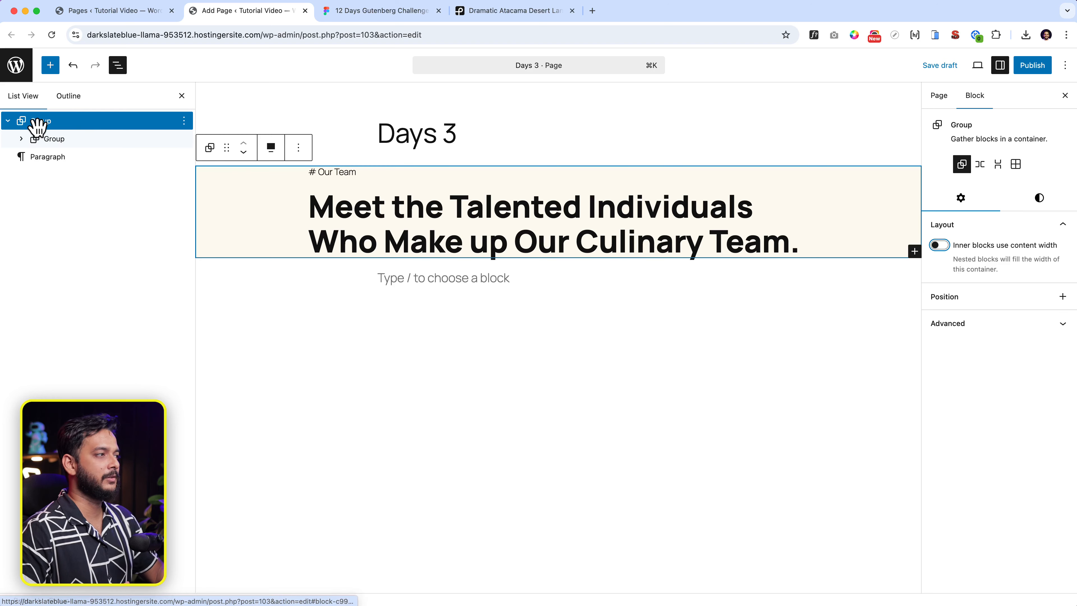
left_click(1044, 199)
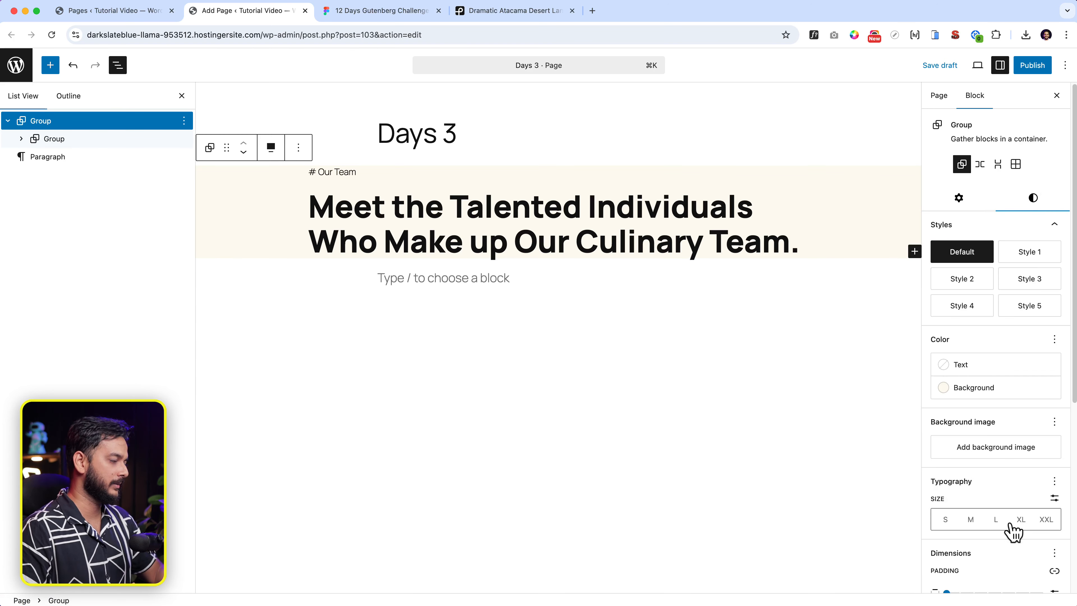
scroll(1026, 474, "down", 5)
left_click(1016, 484)
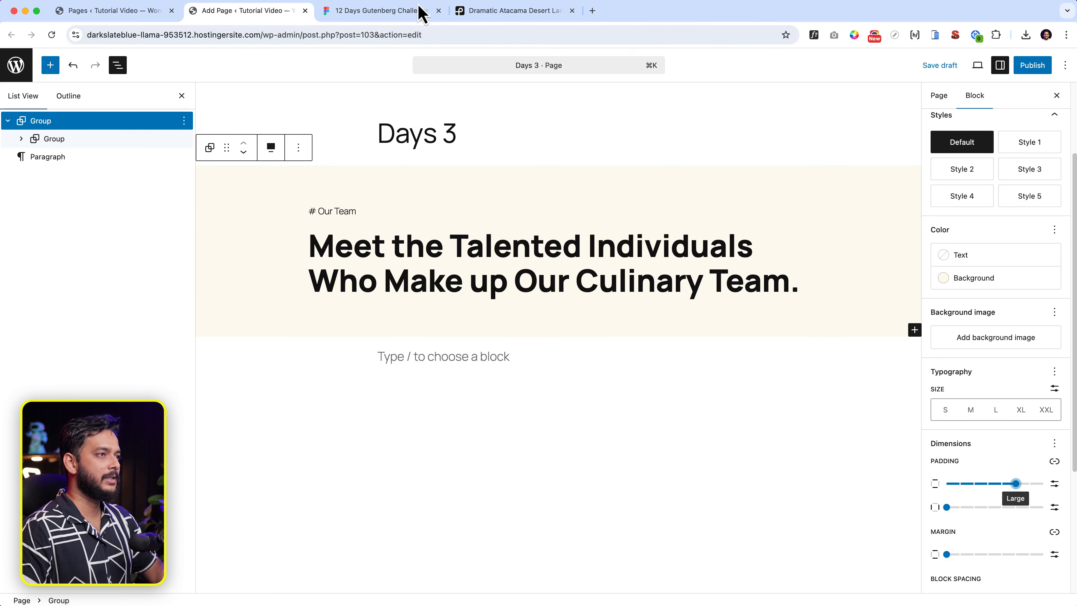
Inspect the Our Team frame's padding in Figma by applying auto layout.
left_click(422, 13)
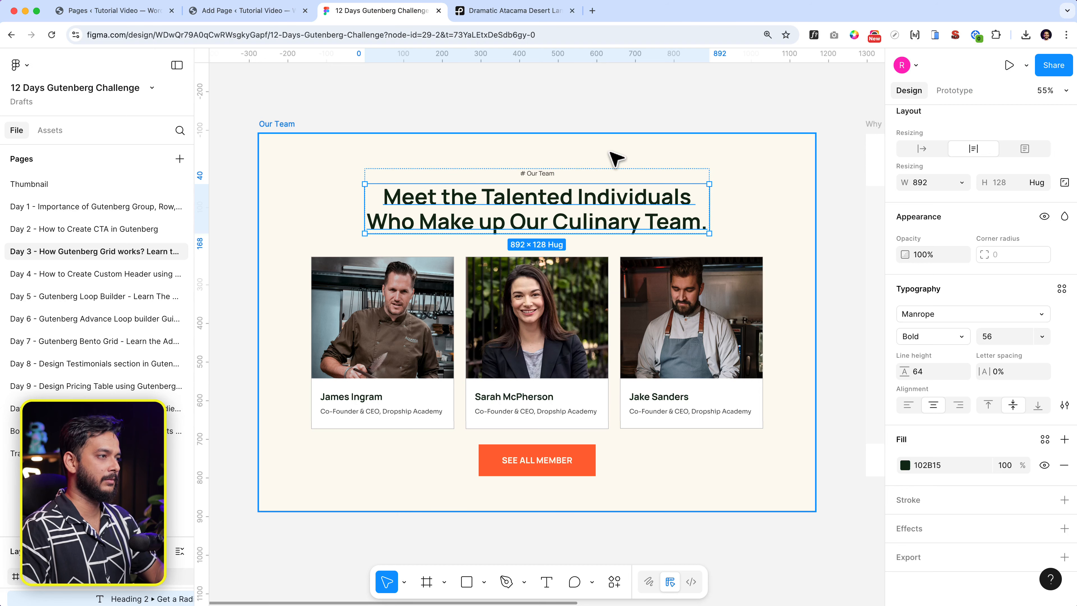
left_click(616, 158)
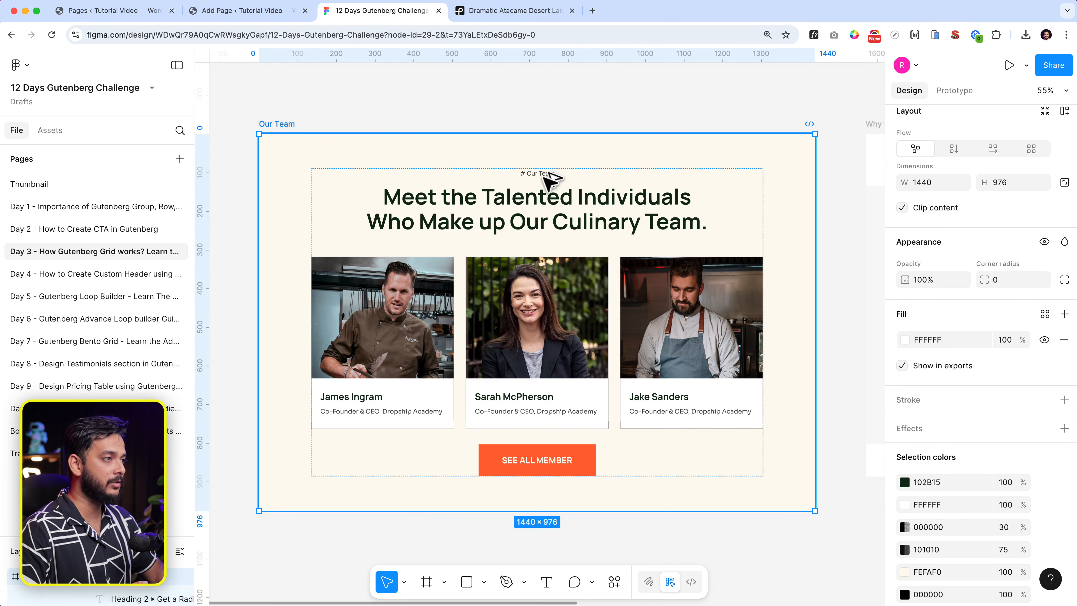
key("shift+a")
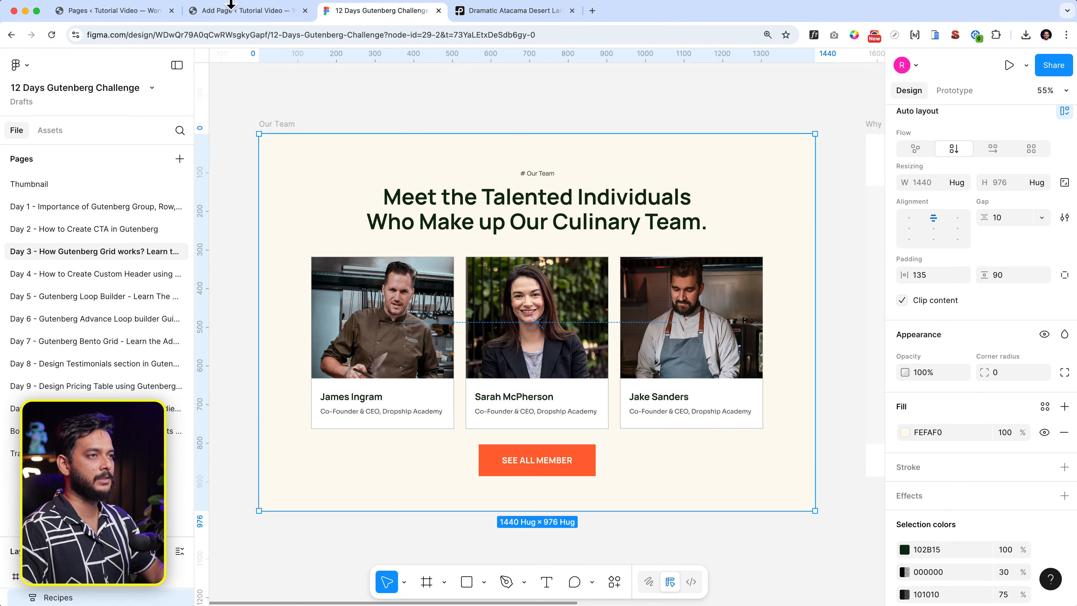
left_click(225, 11)
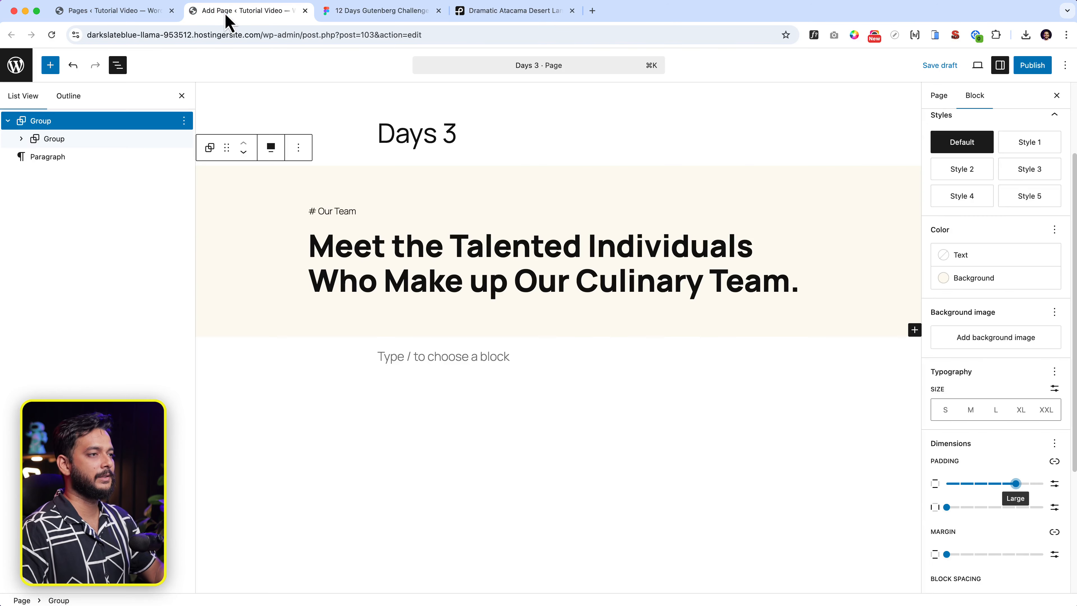
Change the outer cream group's vertical padding to a custom 90 px.
left_click(81, 128)
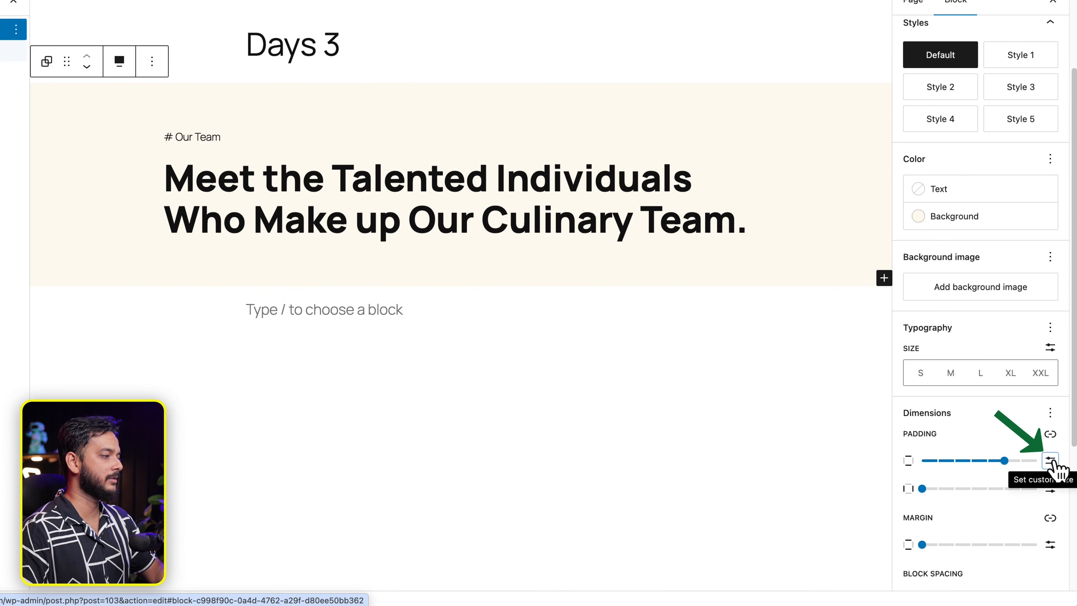
left_click(1051, 462)
type("90")
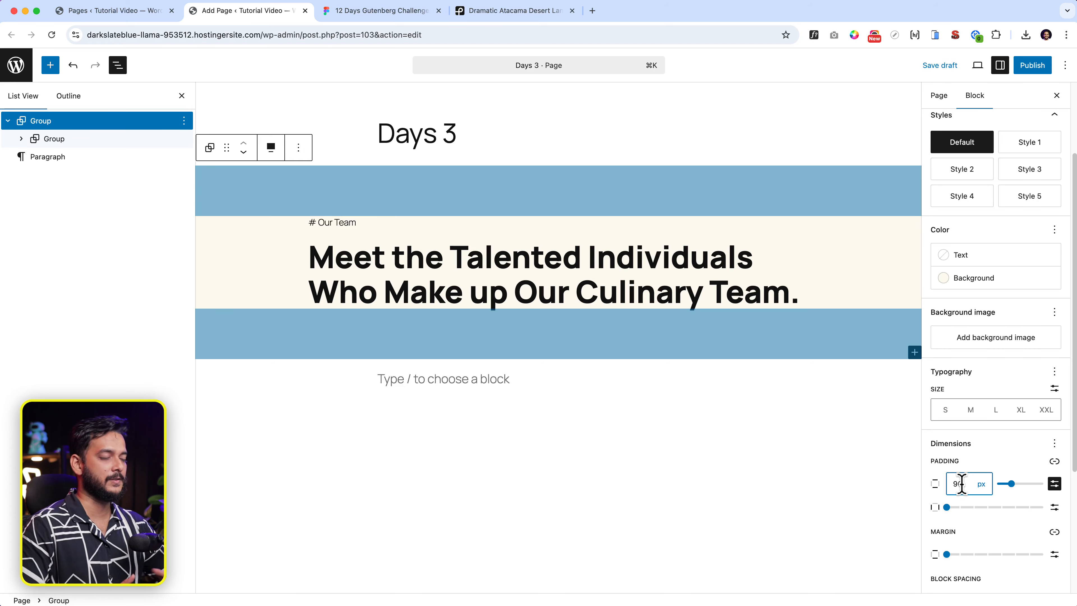
Try a Stack variation on the inner group, then revert it to a Group.
left_click(62, 140)
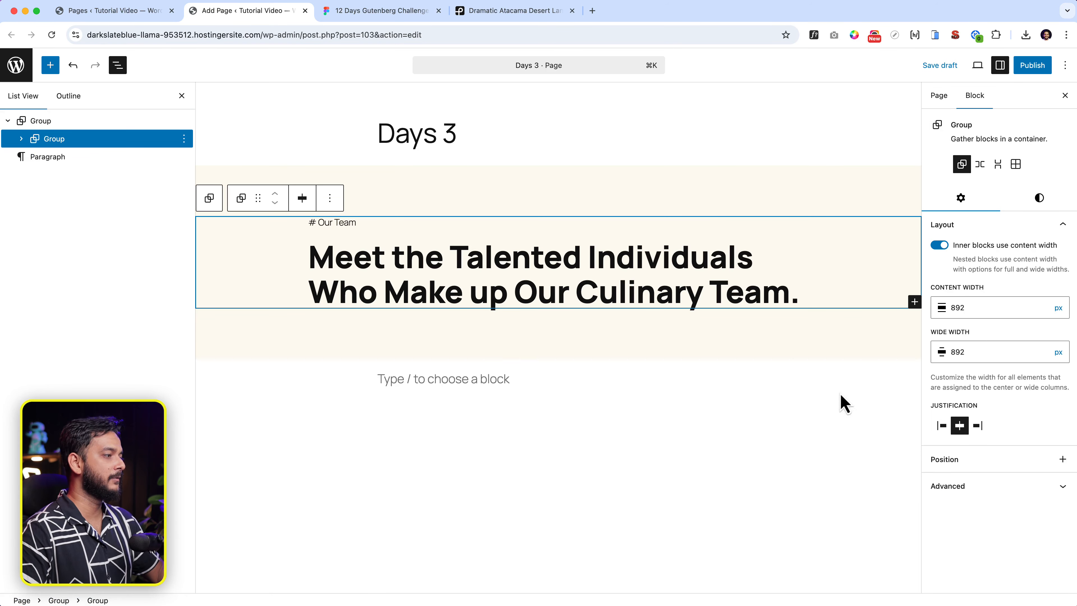
left_click(999, 165)
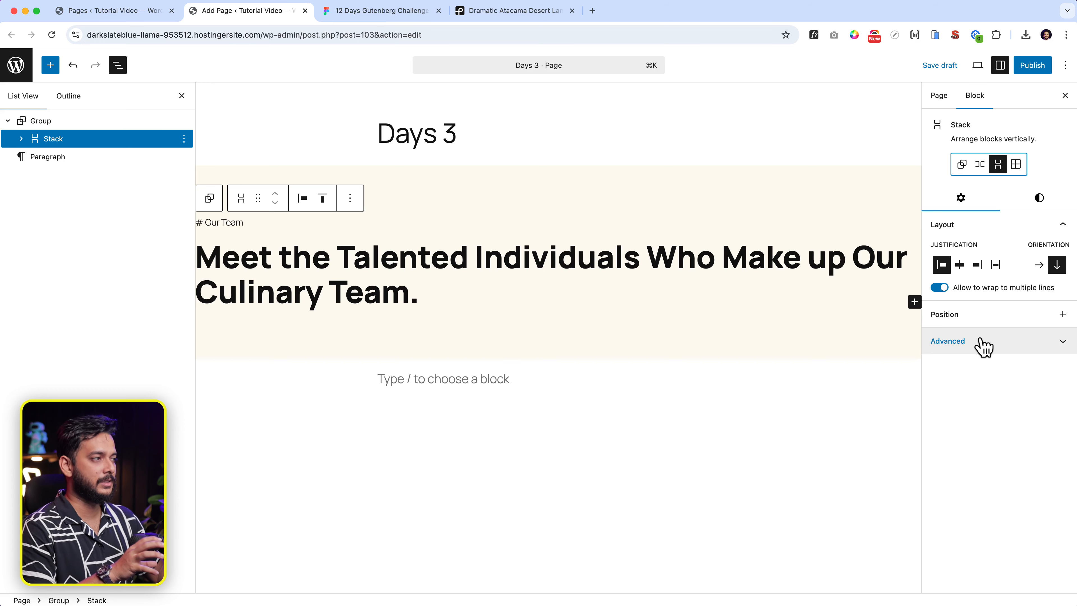
left_click(962, 165)
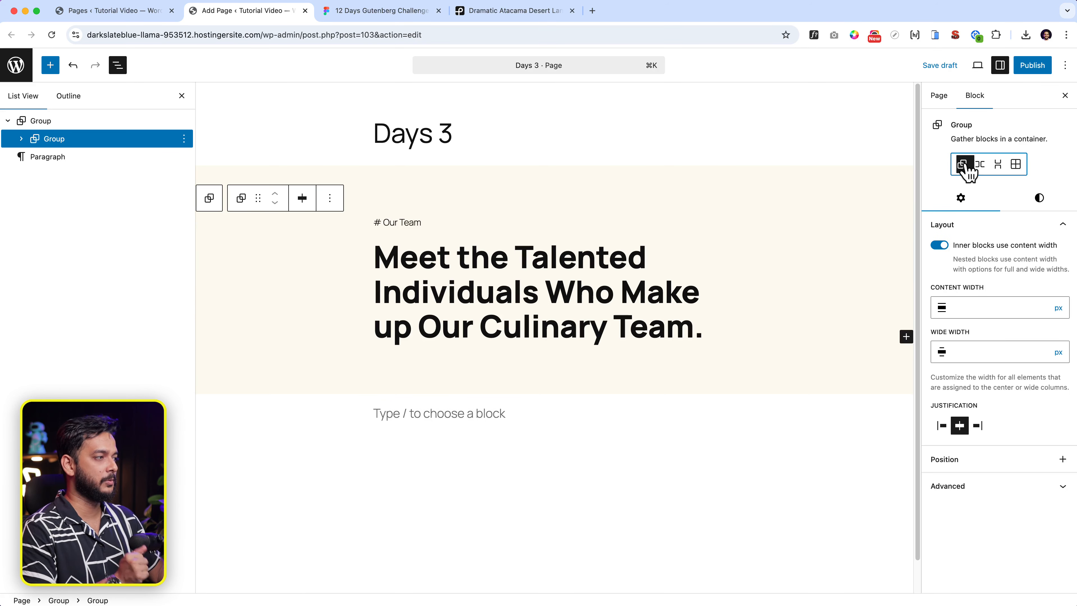
Set the inner group's content width to 890 px.
left_click(972, 305)
type("890")
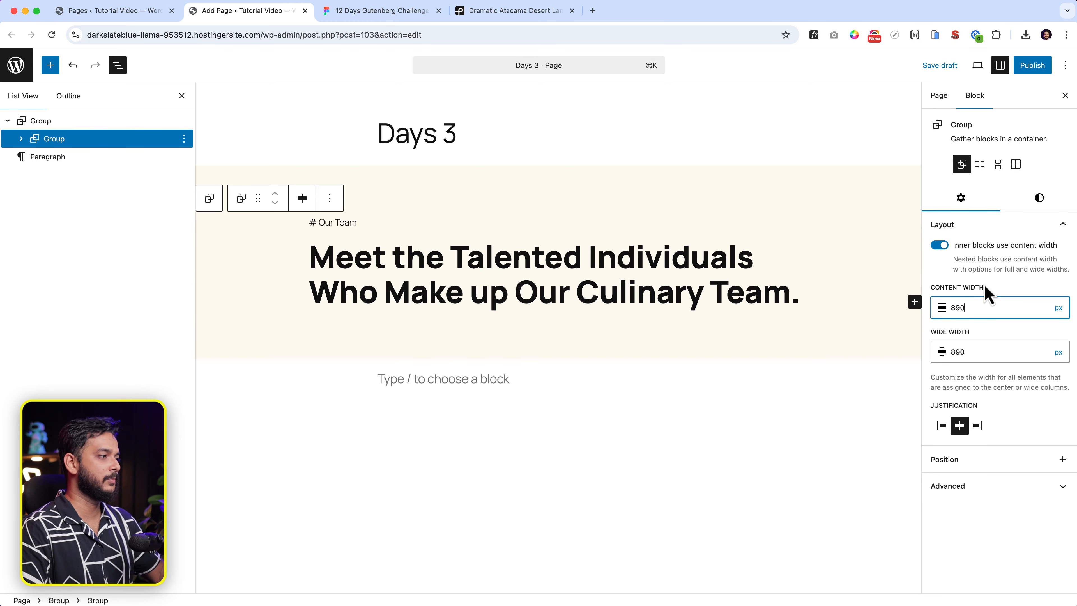
left_click_drag(942, 405, 1012, 411)
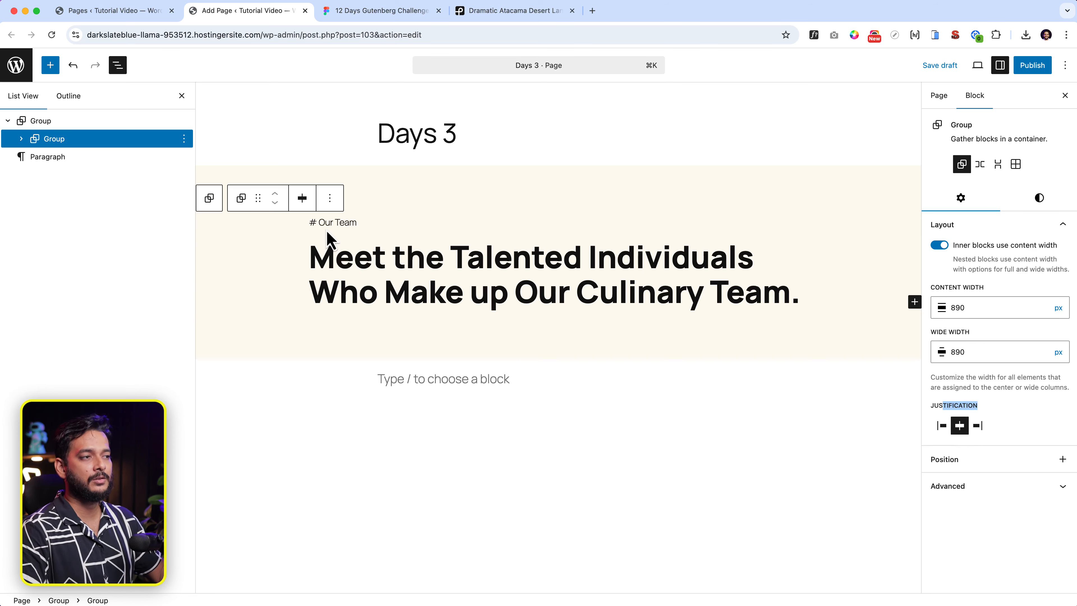
Centre-align both the '# Our Team' tagline and the team heading.
left_click(331, 222)
left_click(424, 207)
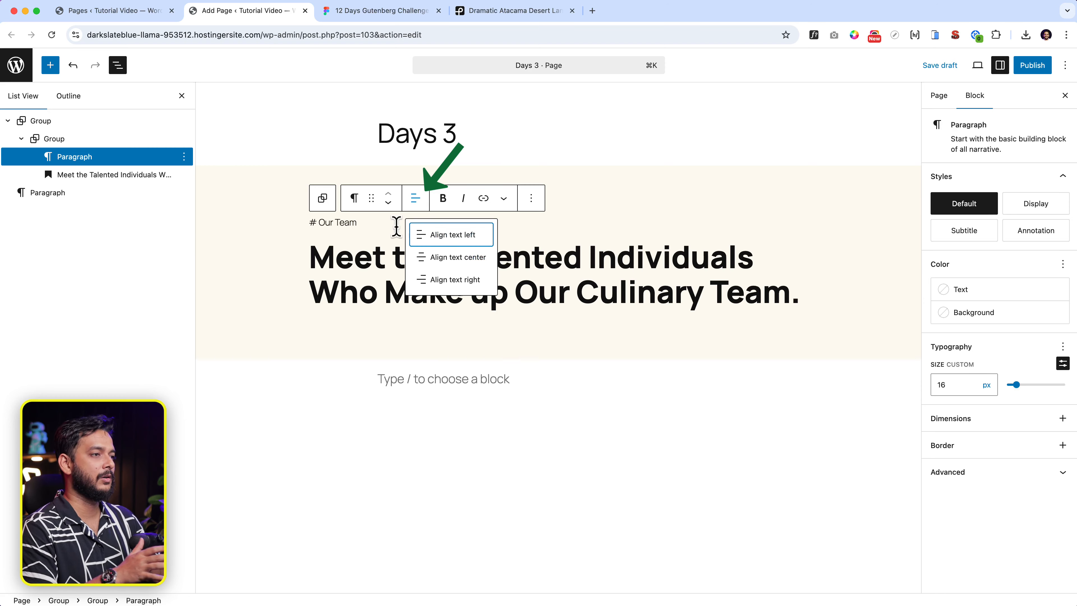
left_click(433, 258)
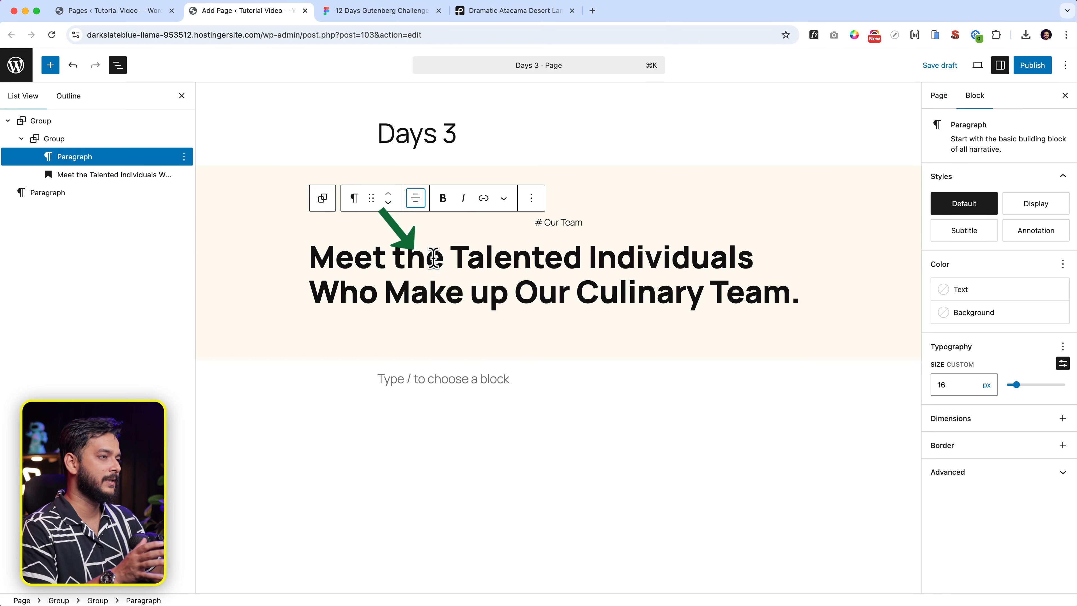
left_click(433, 258)
left_click(457, 224)
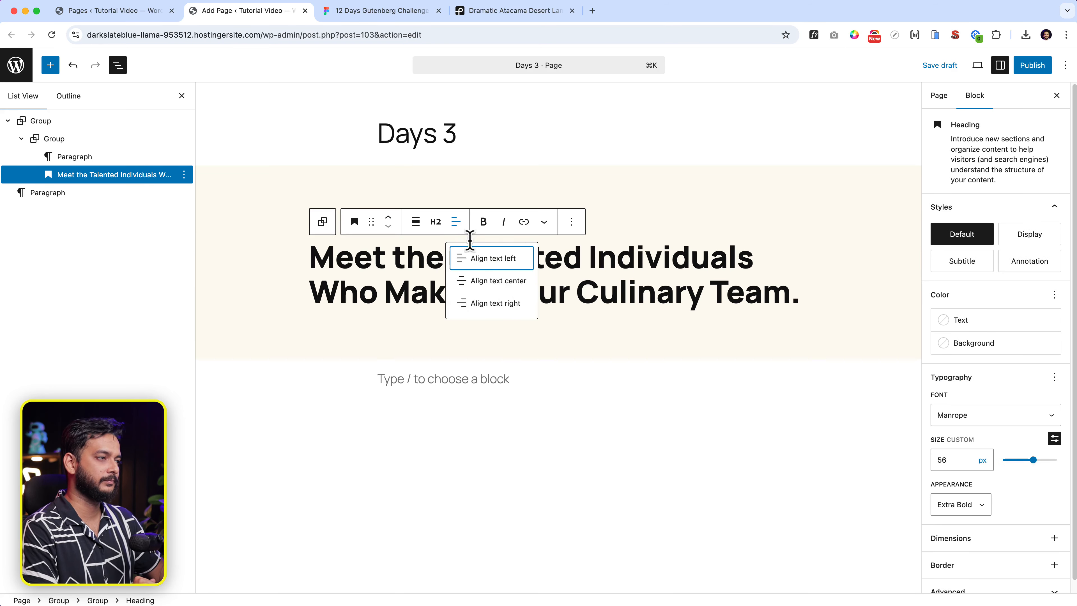
left_click(500, 281)
left_click(672, 347)
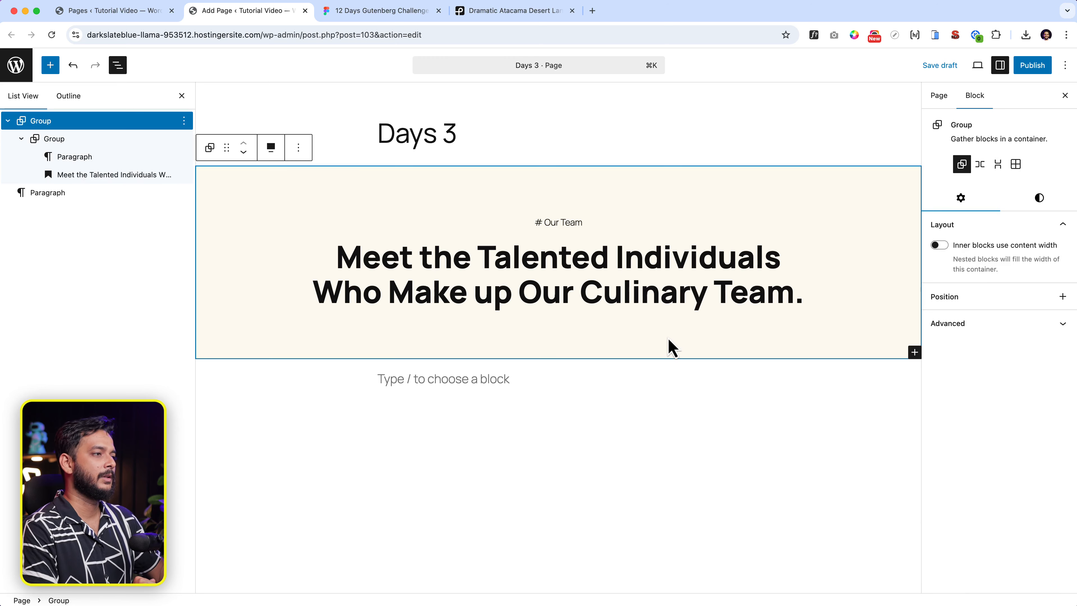
left_click(576, 250)
left_click(80, 140)
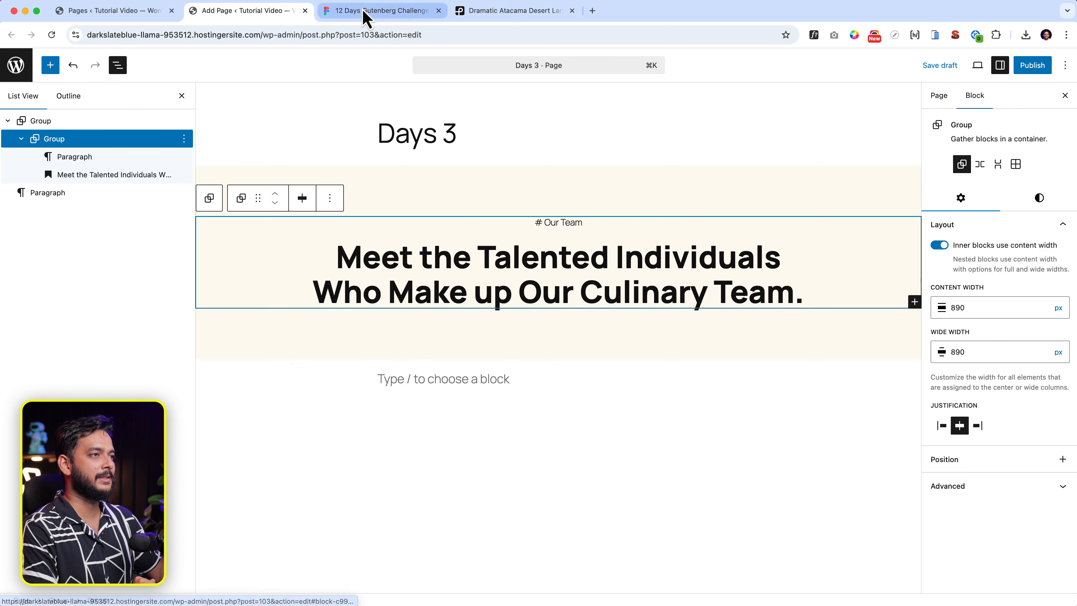
left_click(366, 12)
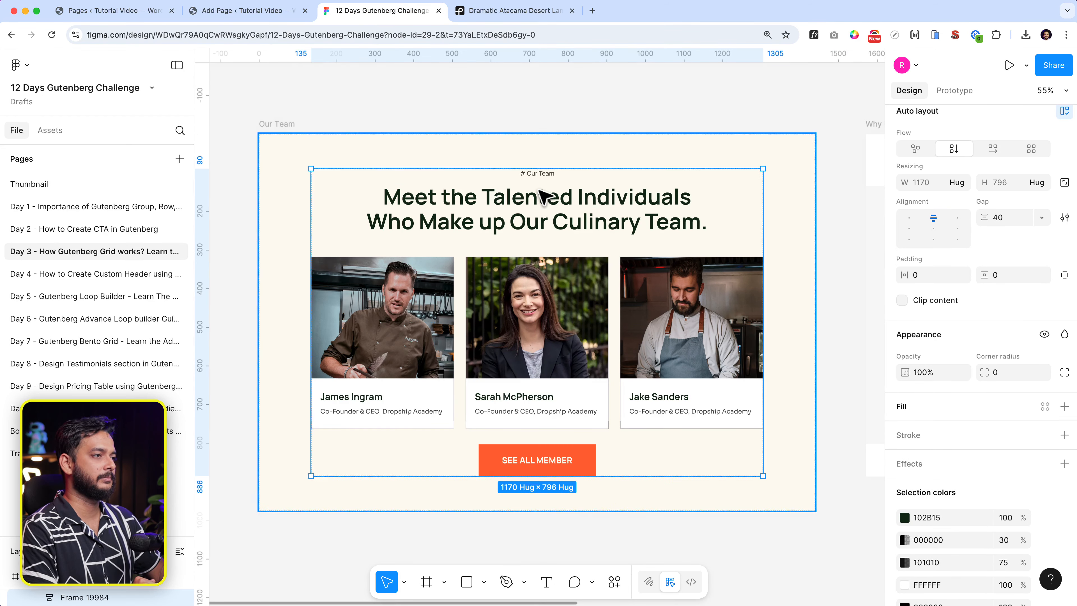
Measure the spacing around the Our Team heading in the Figma design.
left_click(541, 178)
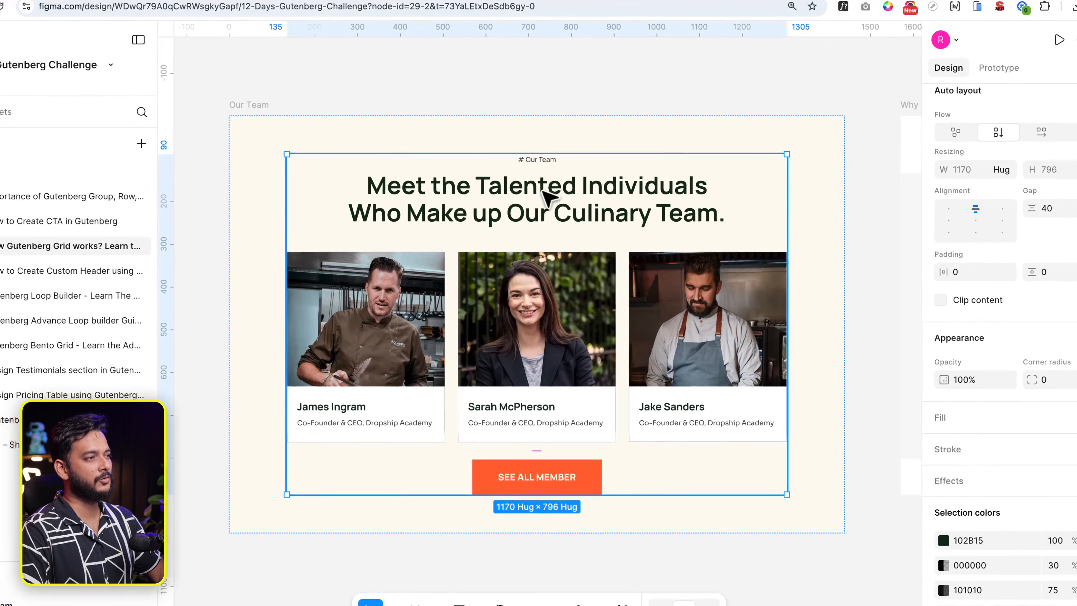
left_click(543, 202)
left_click(544, 182)
key("alt")
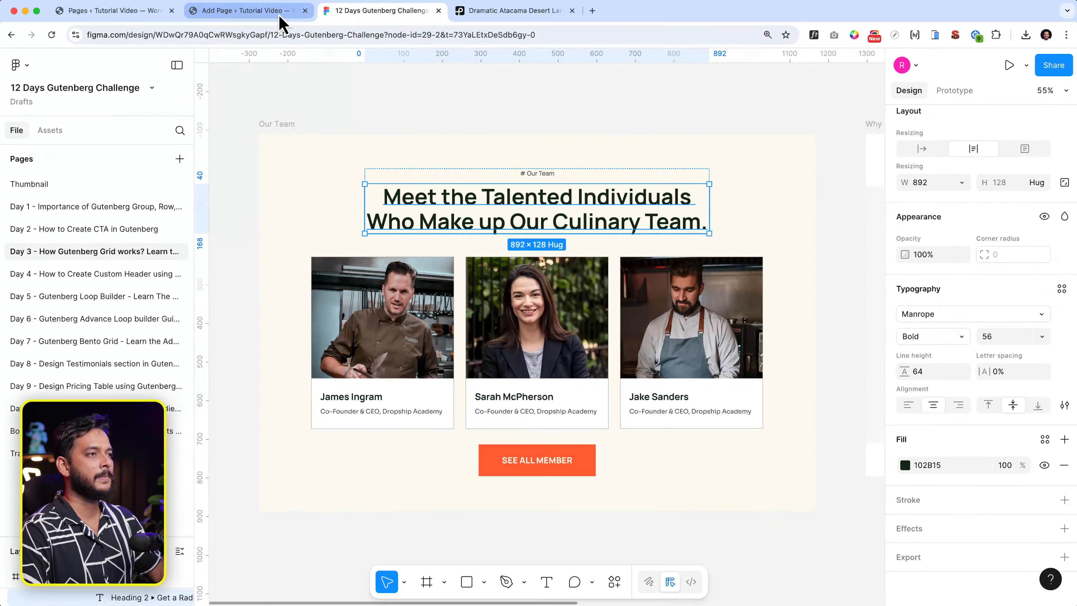
left_click(280, 12)
Set the inner group's custom block spacing to 16 px and compare it with the Figma design.
left_click(555, 225)
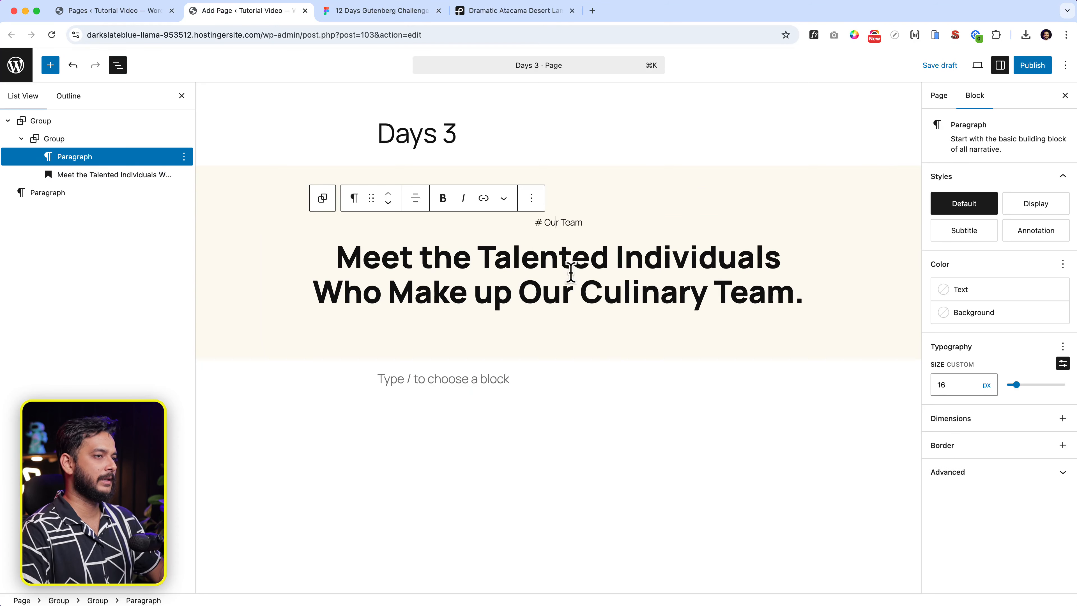
left_click(87, 142)
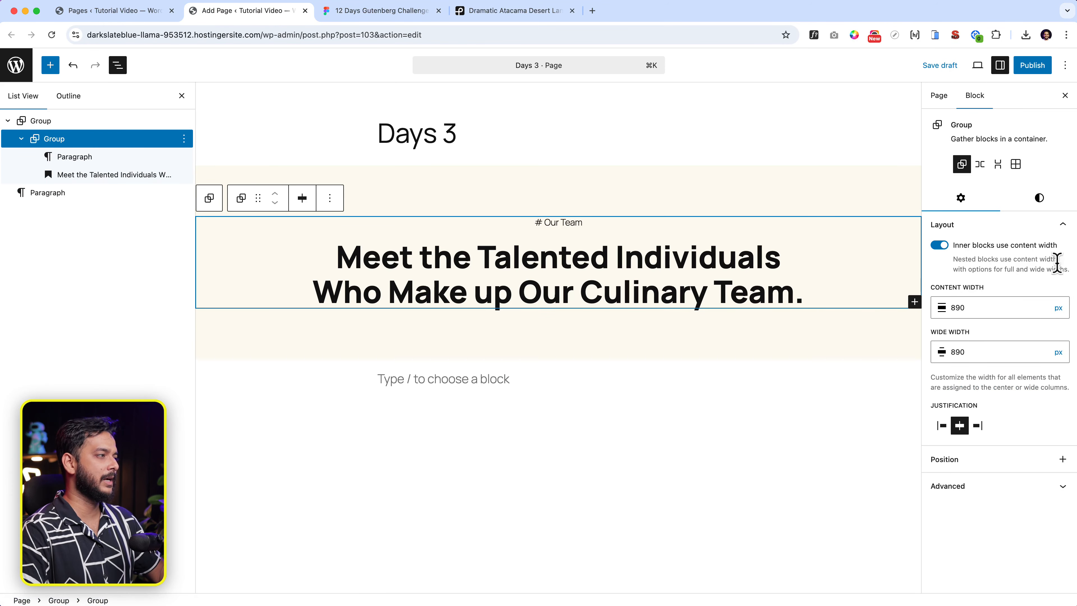
left_click(1045, 201)
scroll(1038, 548, "down", 3)
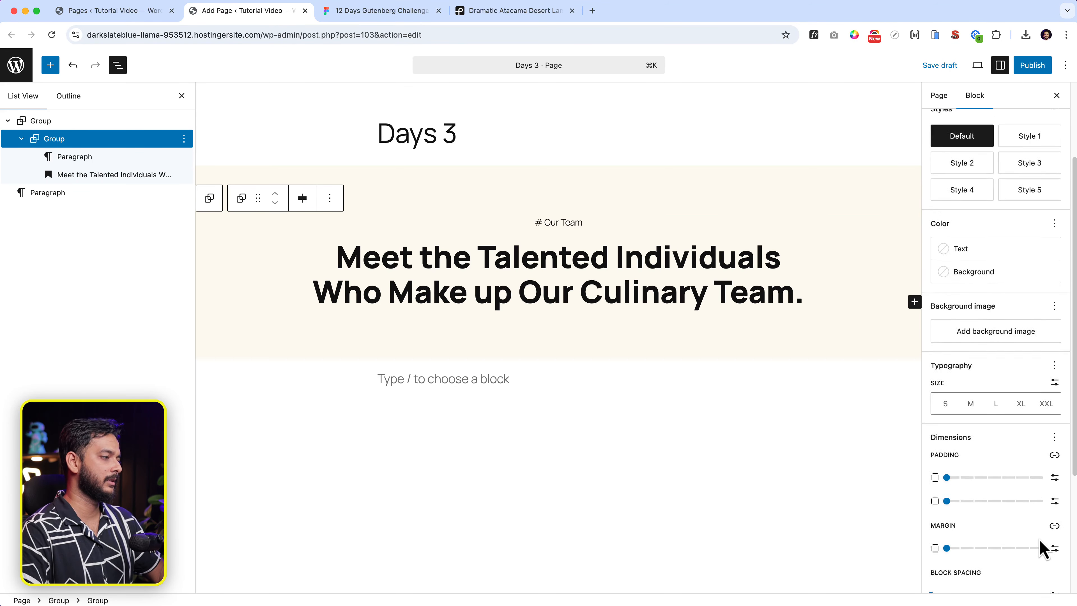
scroll(1004, 301, "up", 3)
scroll(1002, 453, "down", 6)
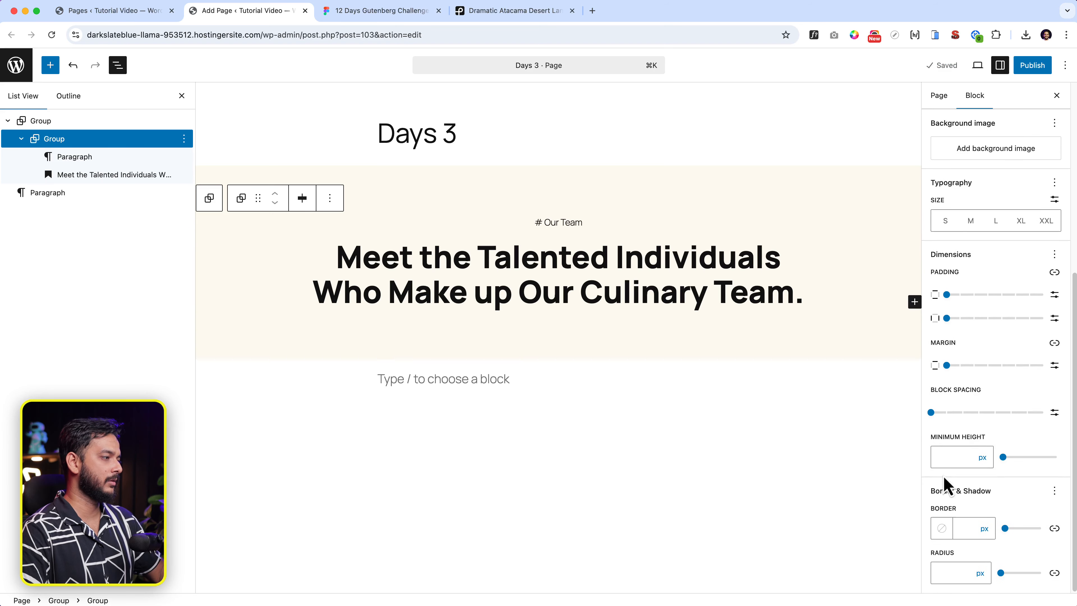
left_click(1055, 412)
left_click(959, 414)
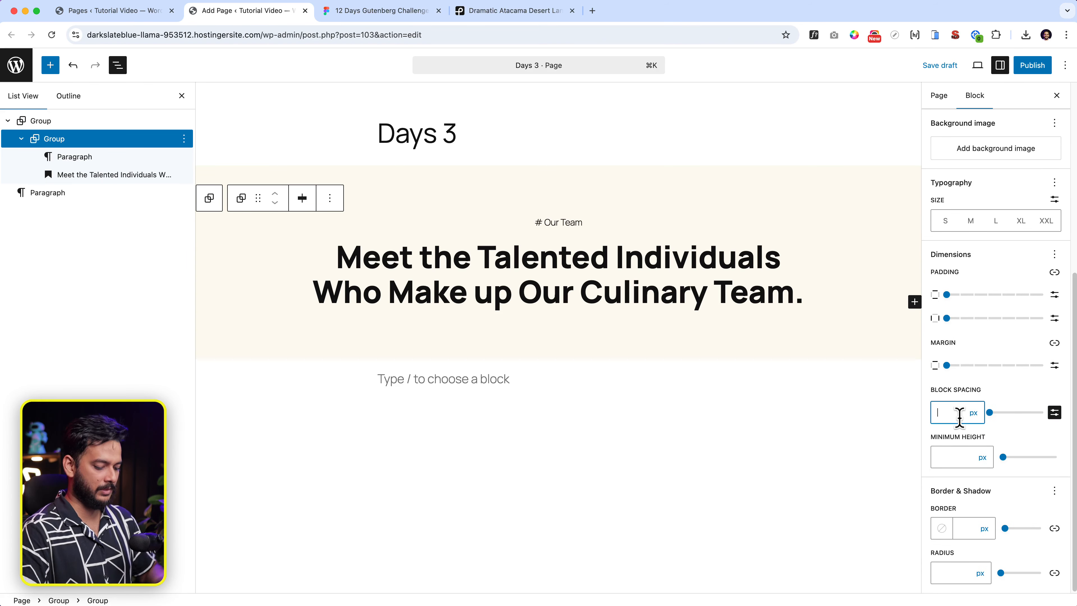
type("16")
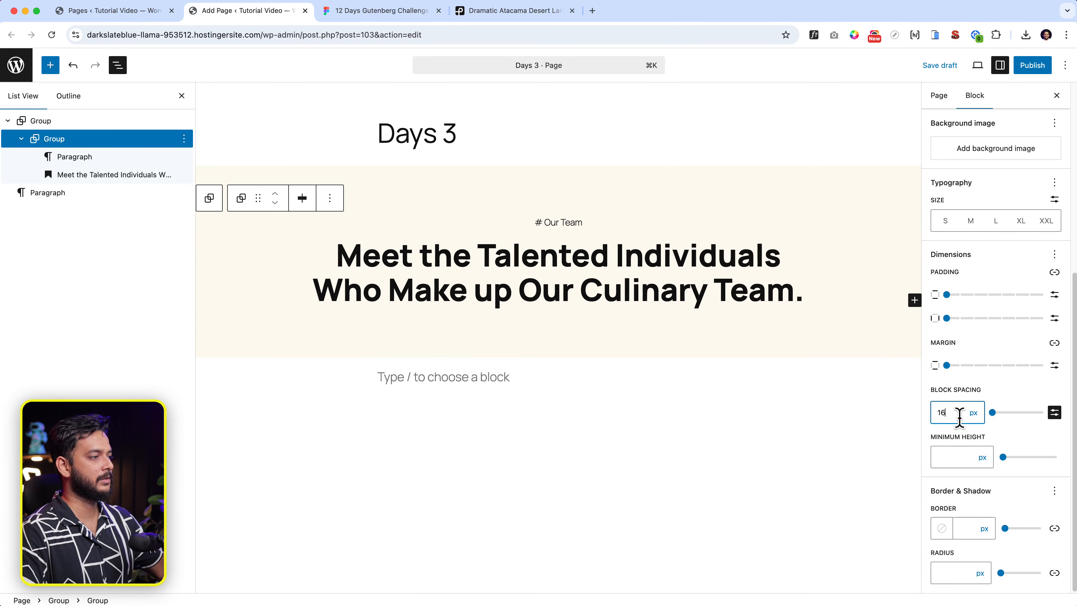
left_click(399, 12)
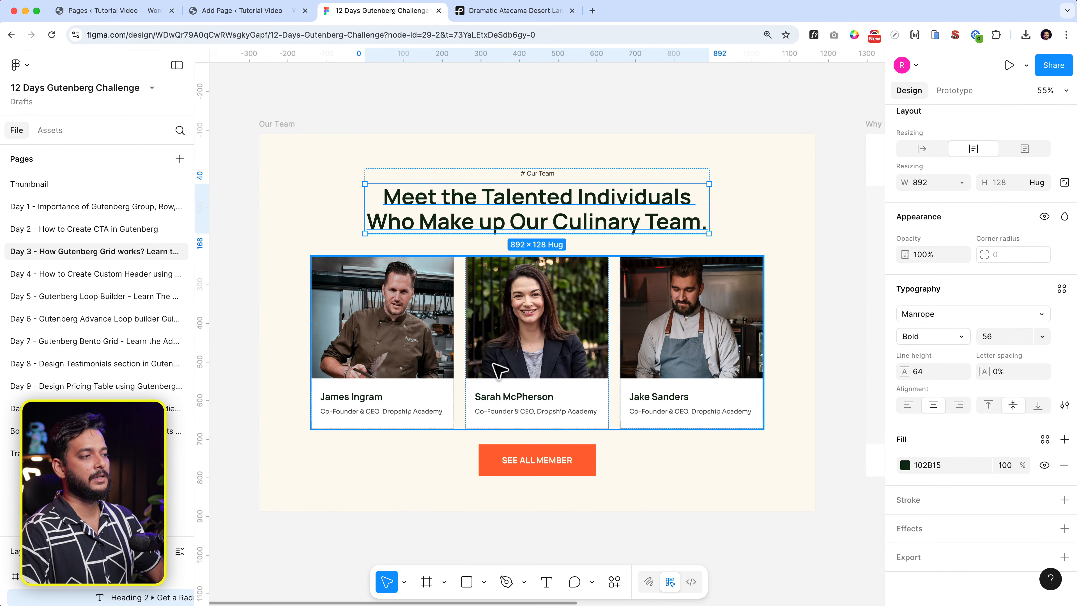
left_click(280, 12)
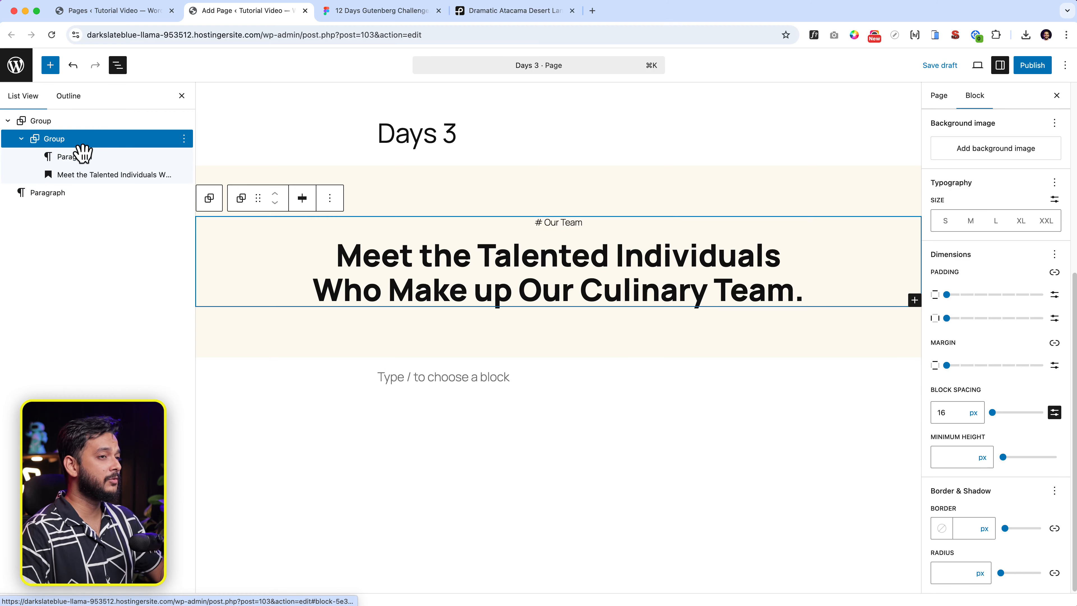
Insert a new block after the inner group and check its position in the block outline.
left_click(184, 138)
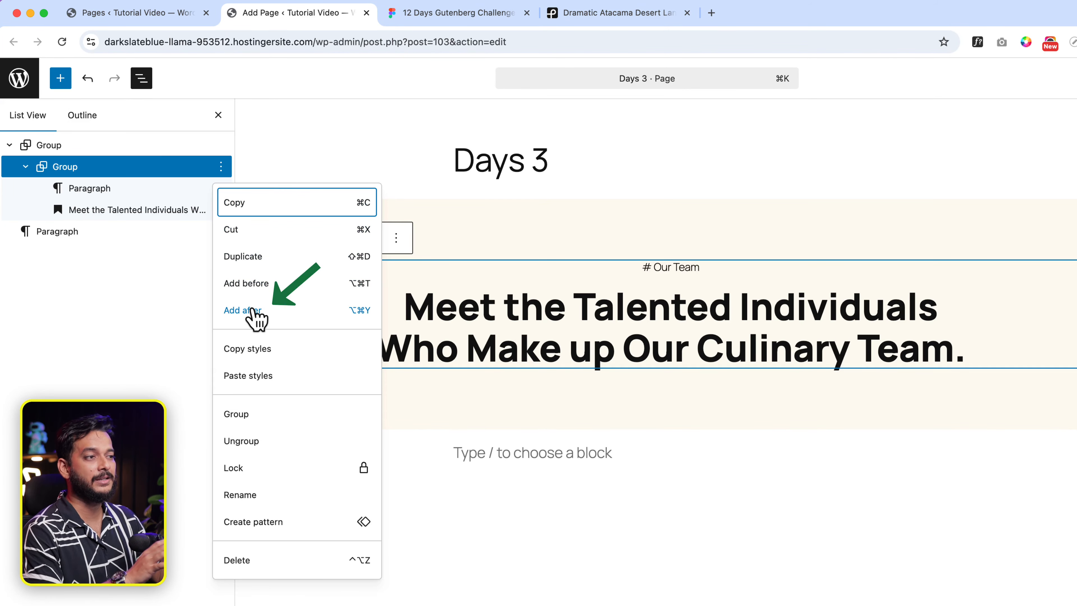
left_click(253, 310)
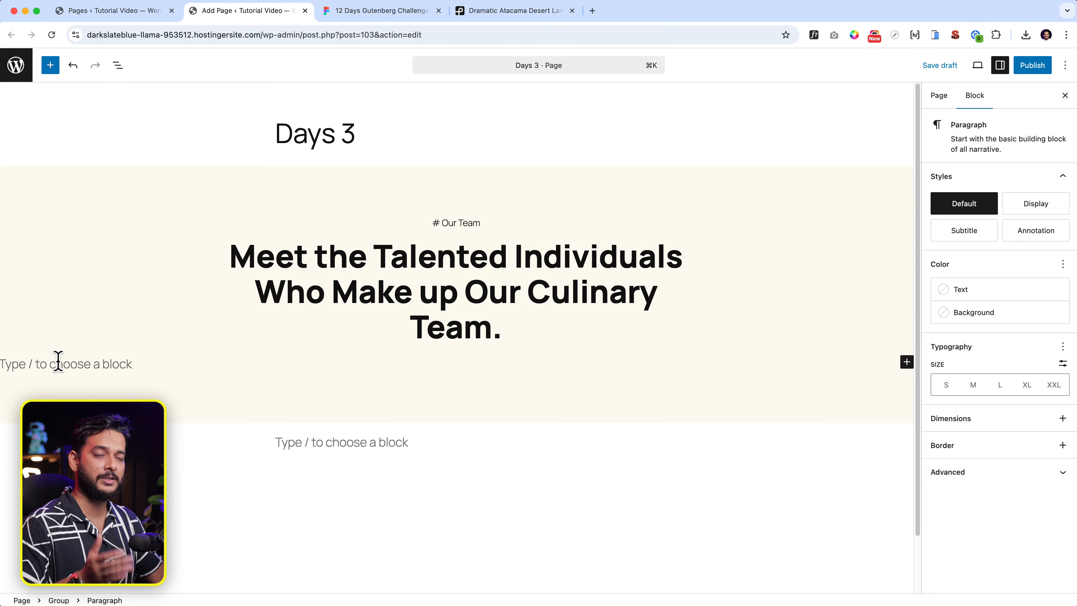
left_click(118, 64)
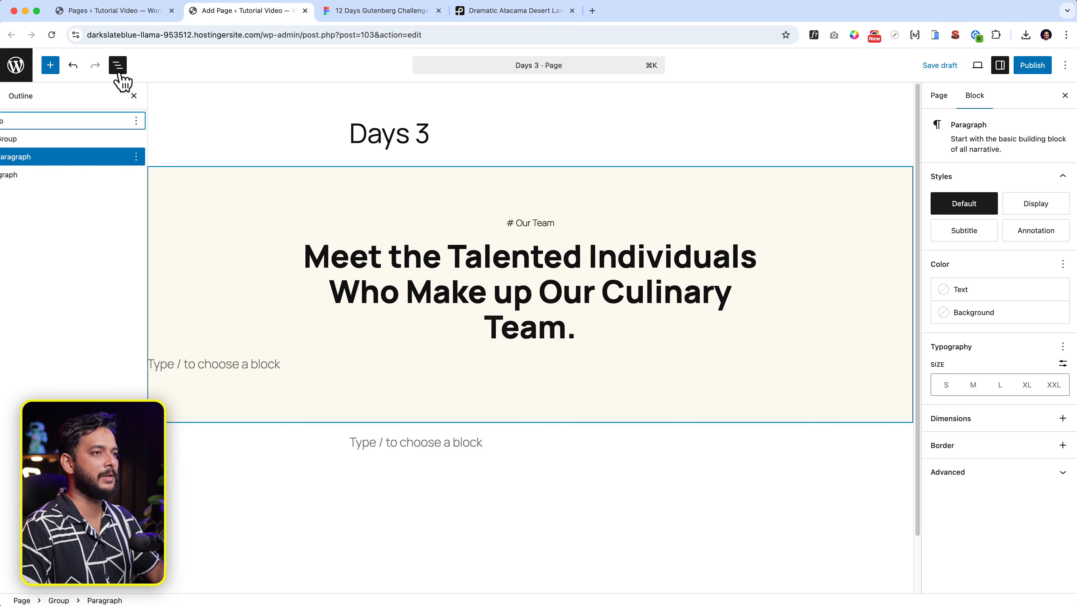
left_click(78, 124)
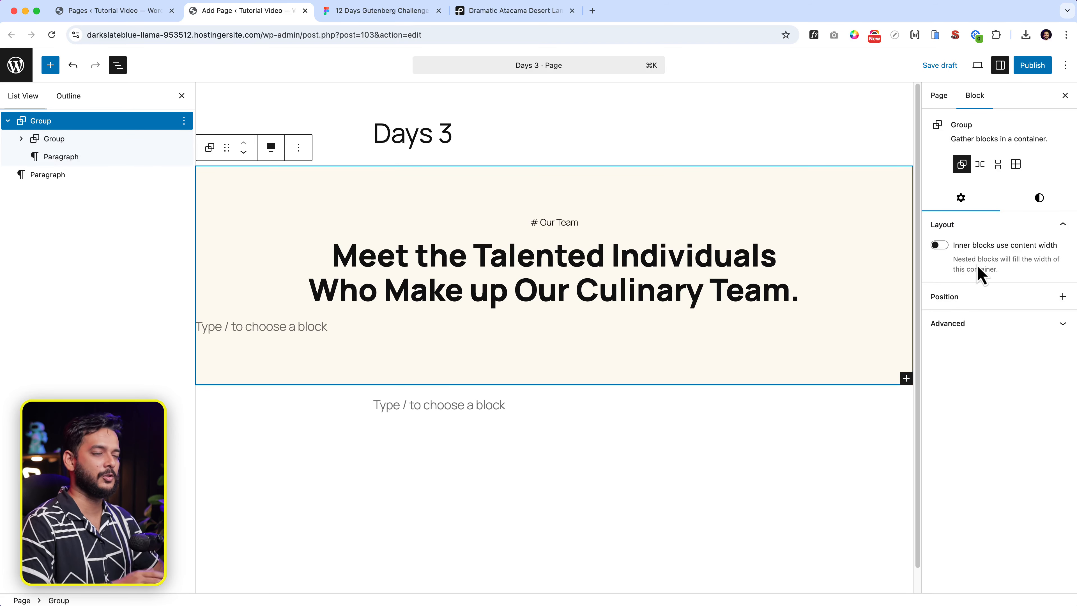
Turn the new empty paragraph into a Grid block using the / inserter.
left_click(261, 325)
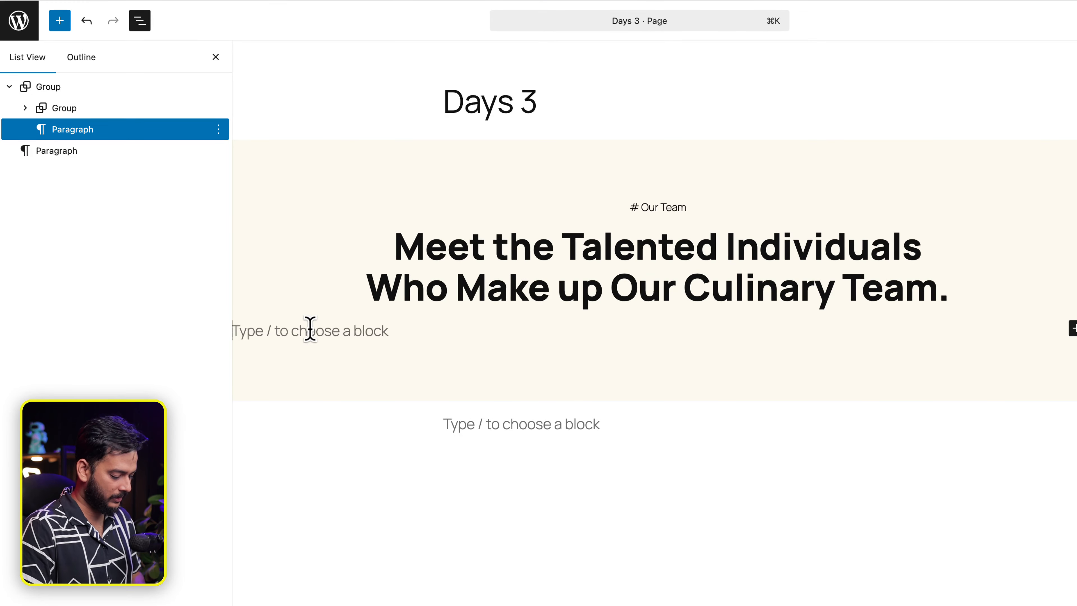
type("/")
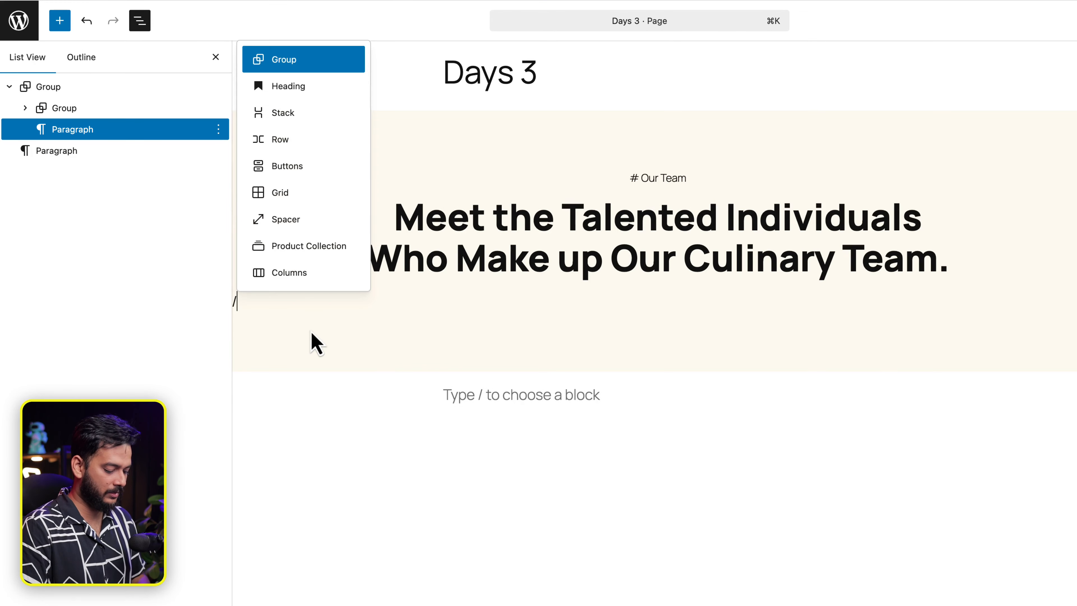
key("Down")
key("Down")
key("Down")
key("Down")
key("Down")
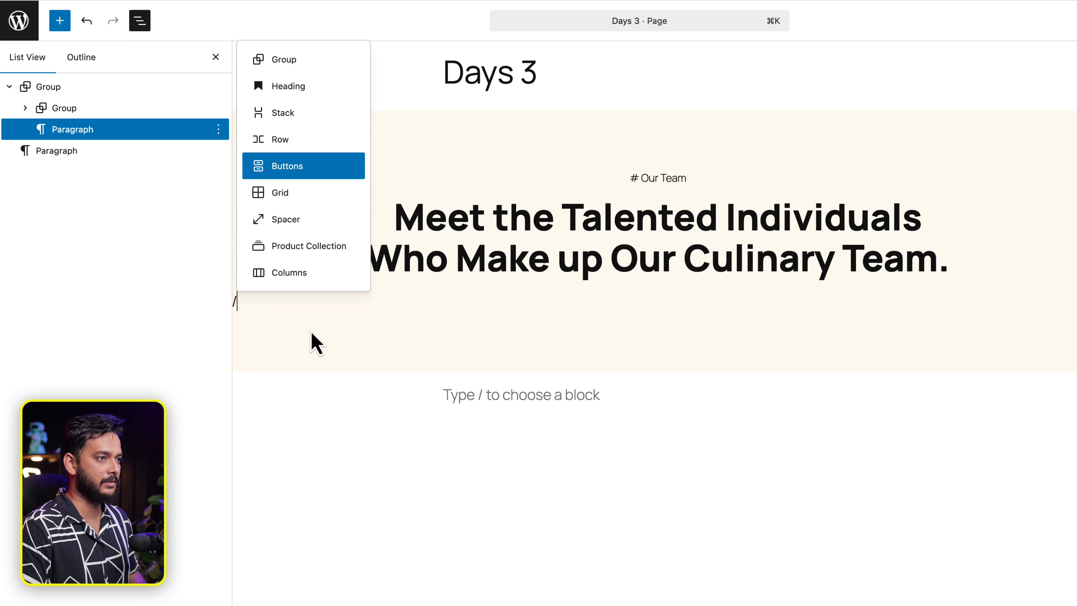
key("Return")
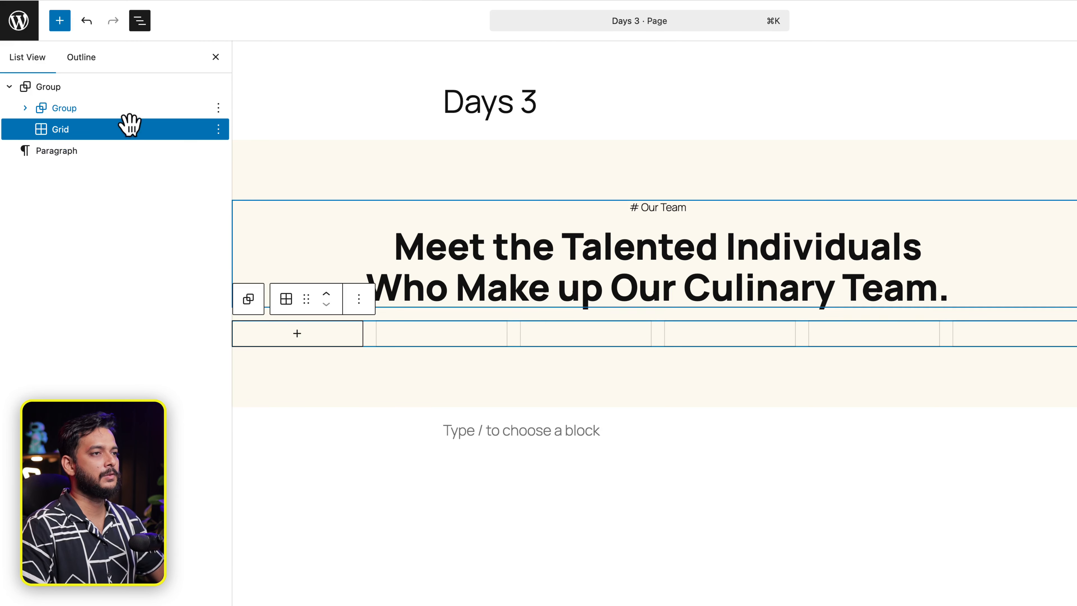
left_click(131, 91)
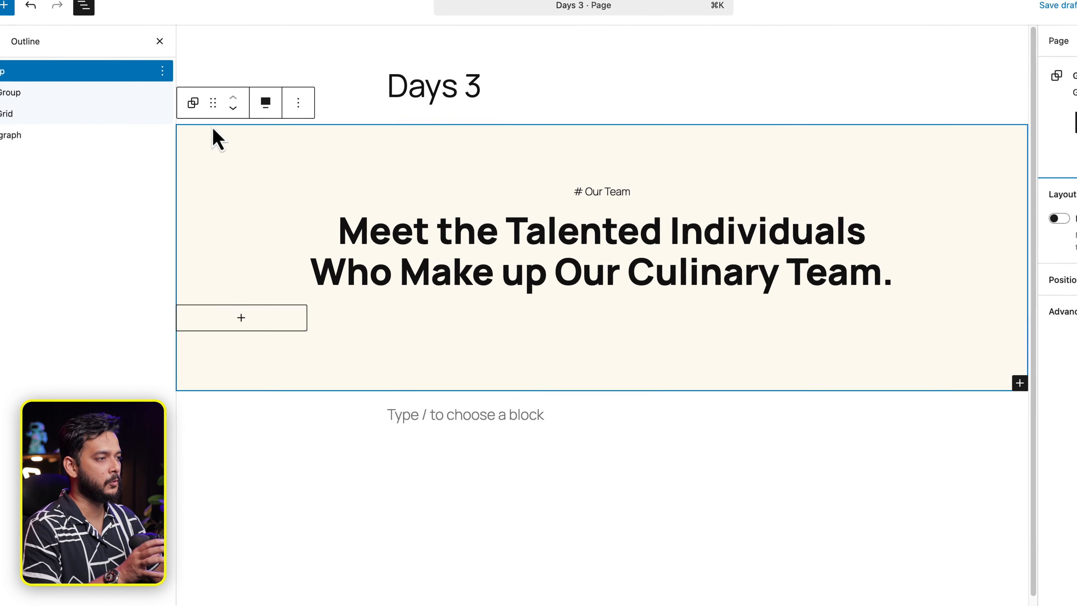
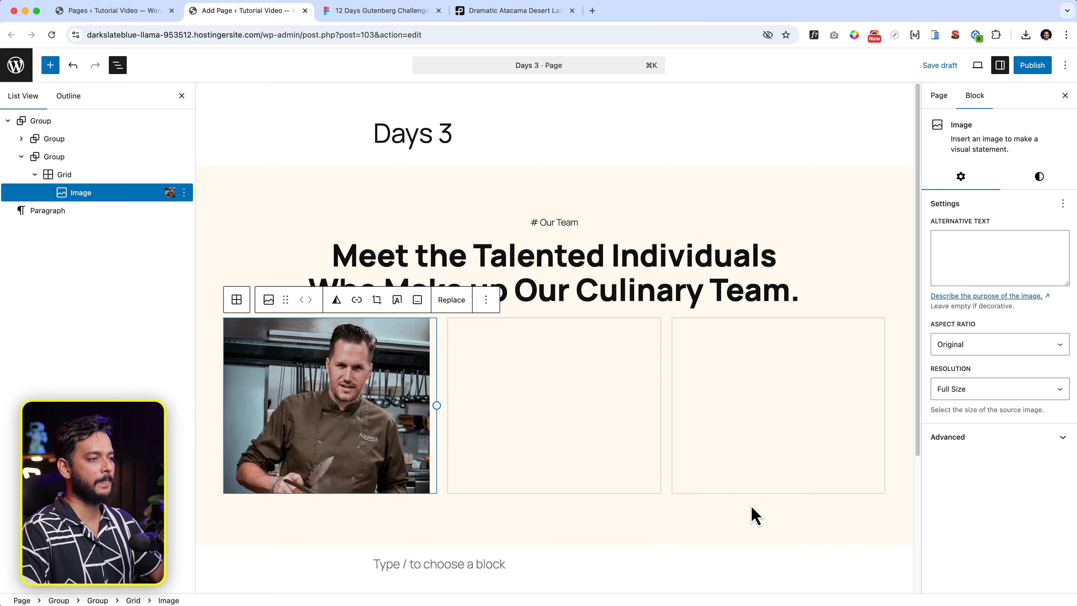
Add two placeholder paragraphs, 'asdfasdf' and 'asdfasd', after the chef photo to fill the grid cells.
left_click(486, 300)
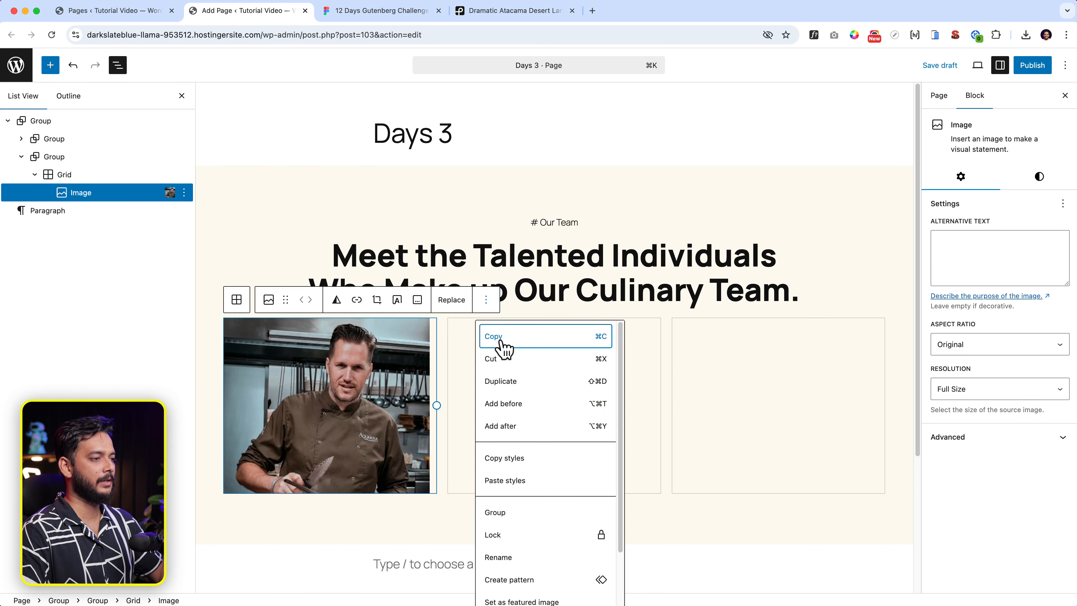
left_click(512, 426)
left_click(335, 456)
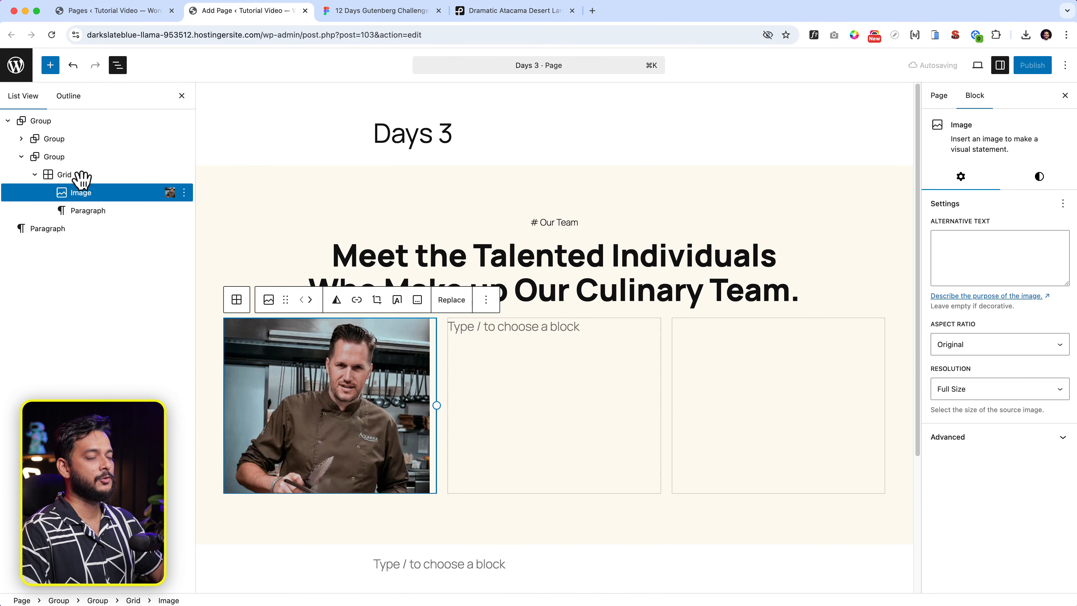
left_click(477, 337)
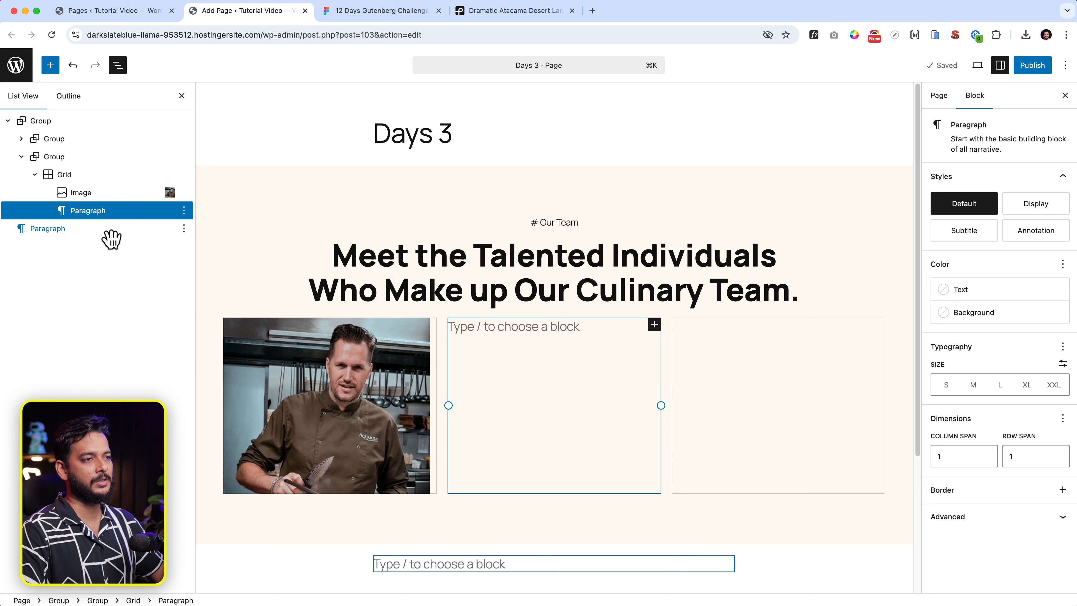
type("asdfasdf")
left_click(382, 395)
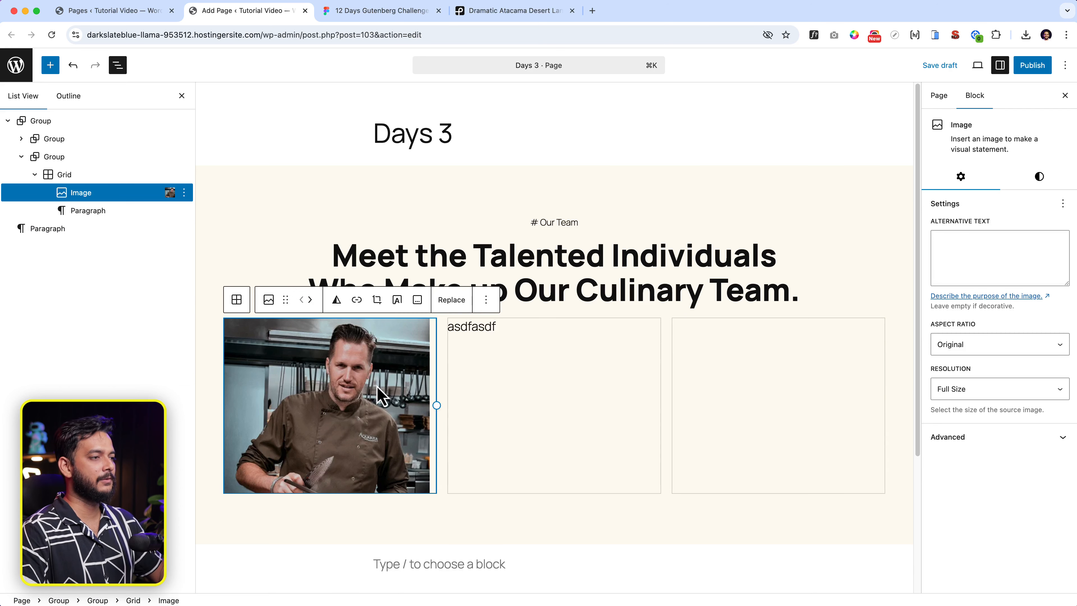
left_click(486, 301)
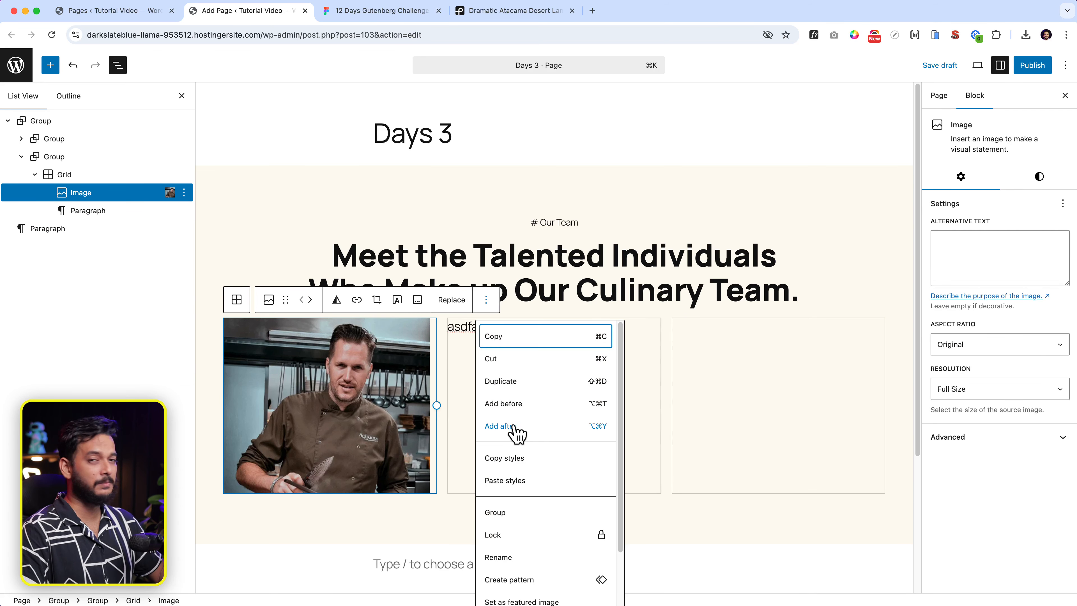
left_click(500, 426)
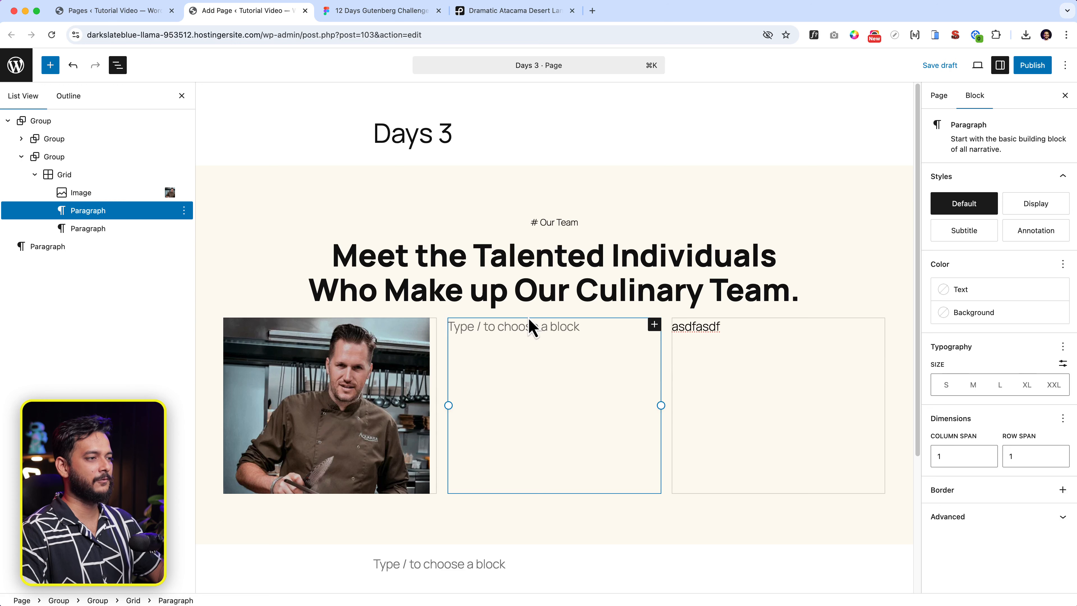
left_click(512, 335)
left_click(512, 335)
type("asdfasdf")
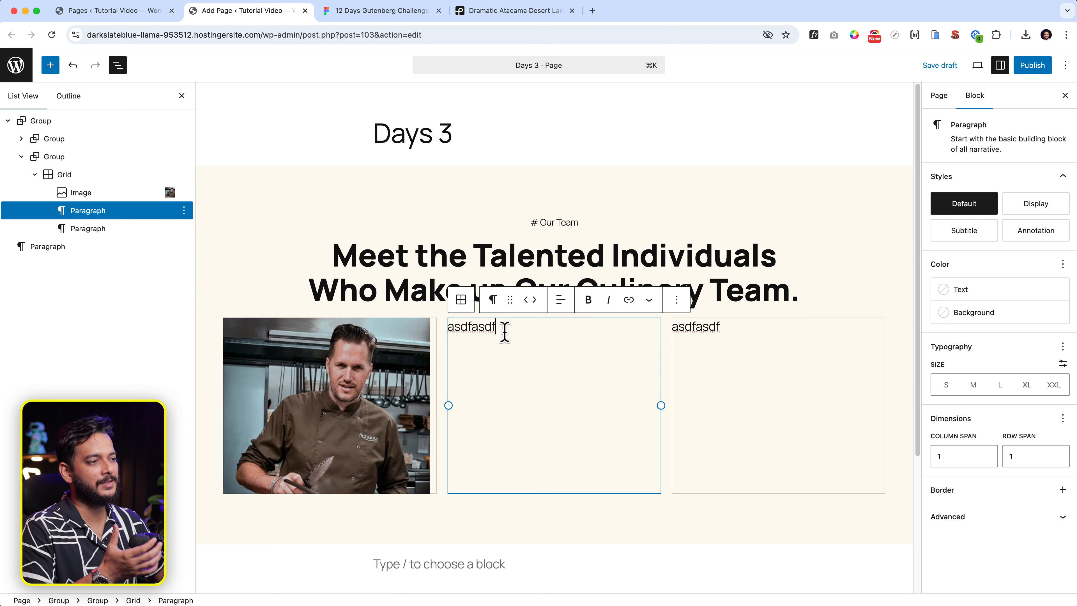
Wrap the chef photo in a Group block.
left_click(335, 375)
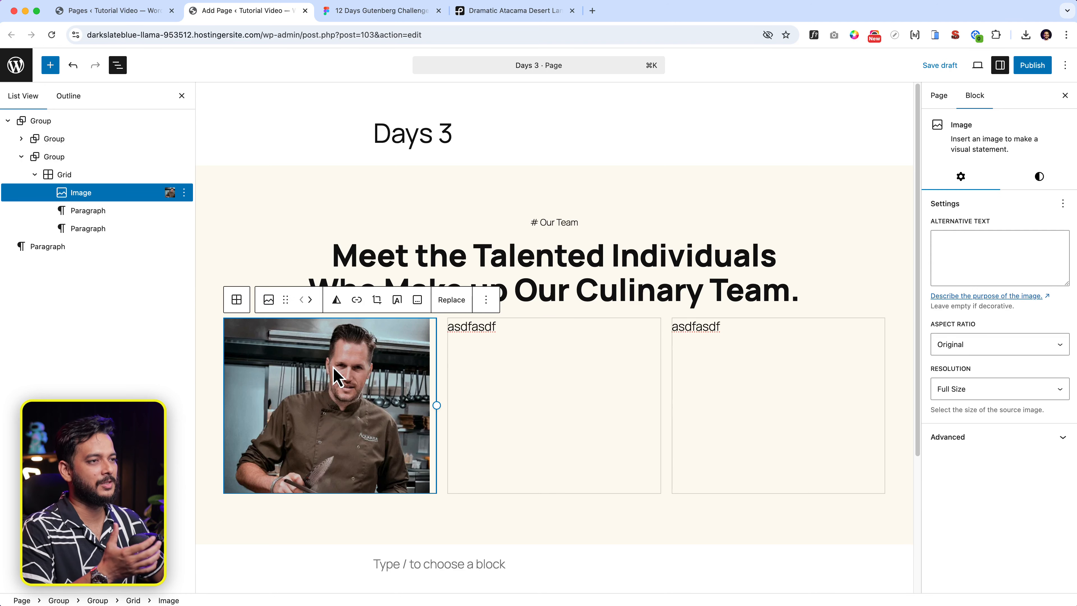
left_click(268, 300)
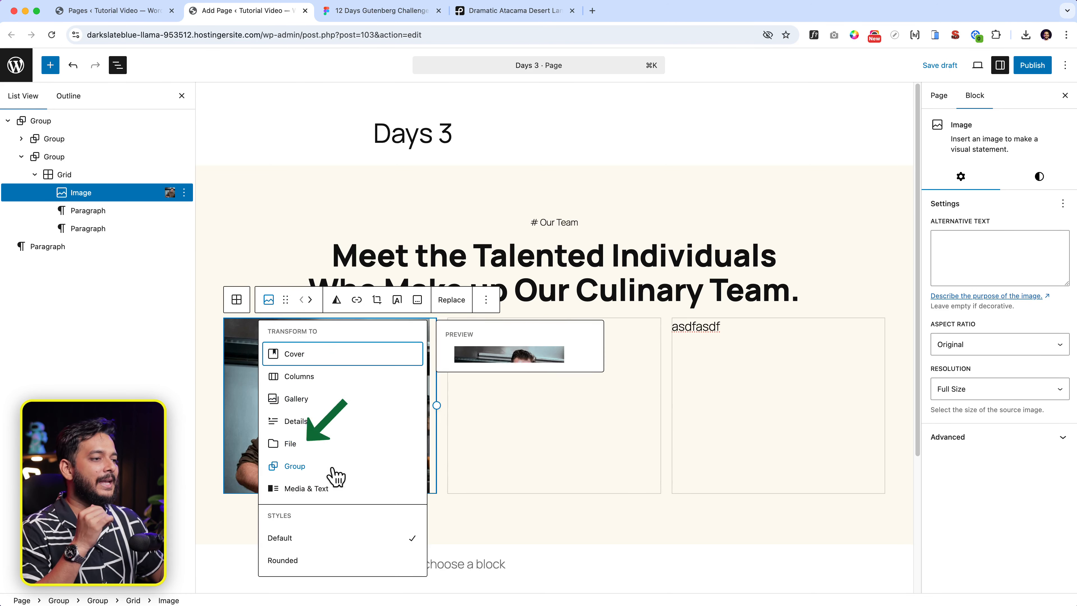
left_click(288, 467)
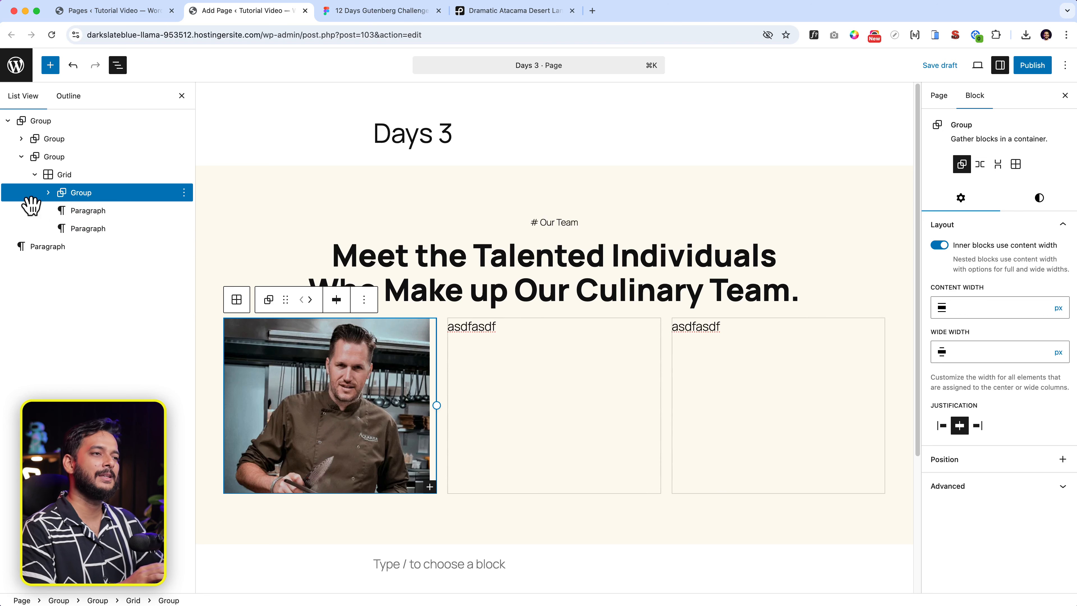
left_click(48, 193)
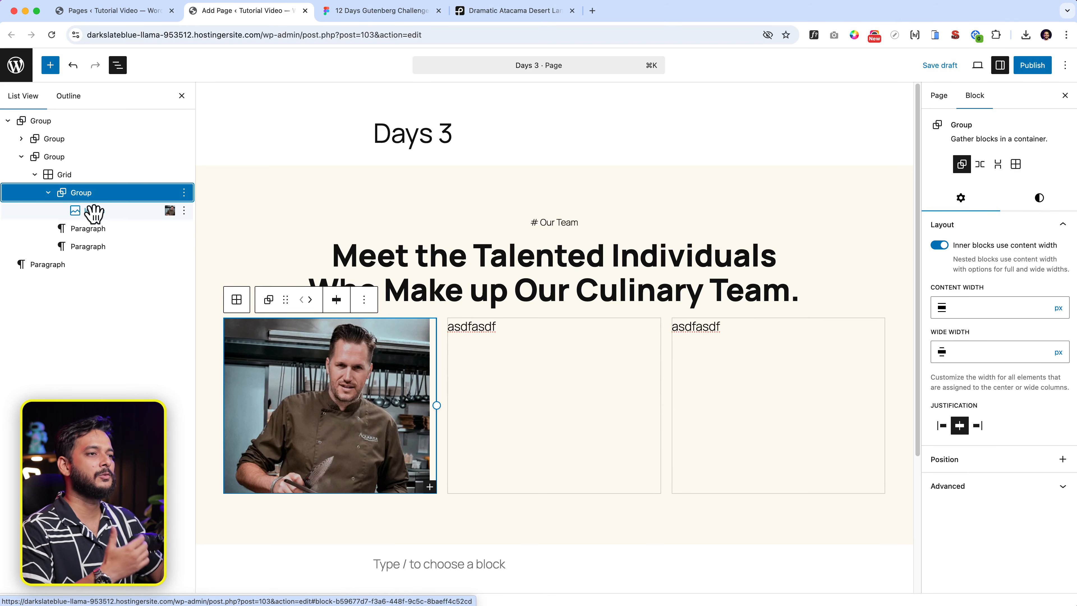
Add the chef's name and the 'Co-Founder & CEO, Dropship Academy' line below the photo.
left_click(183, 210)
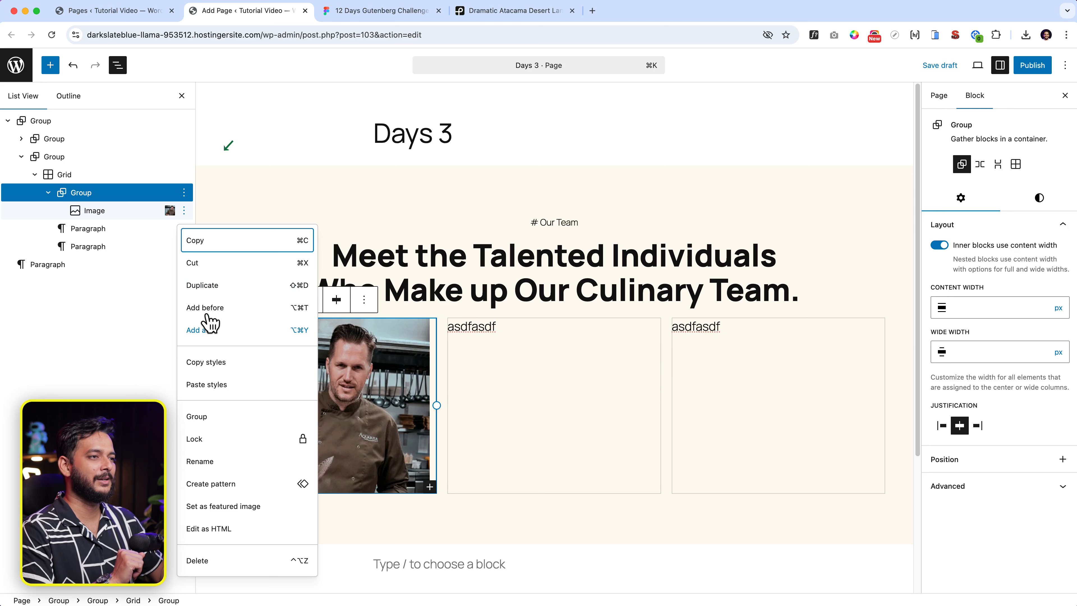
left_click(211, 331)
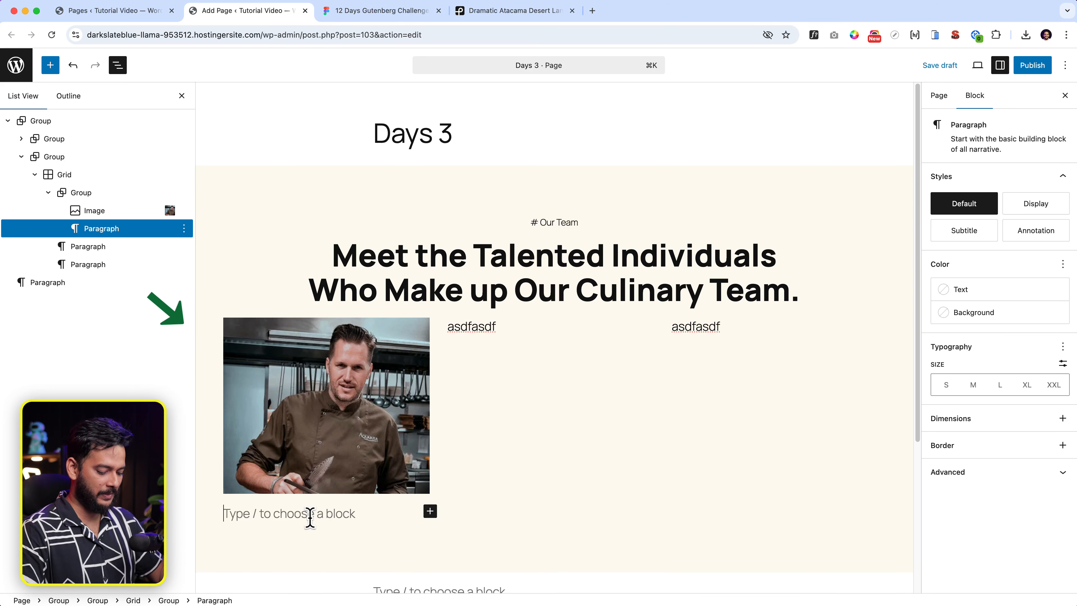
key("Return")
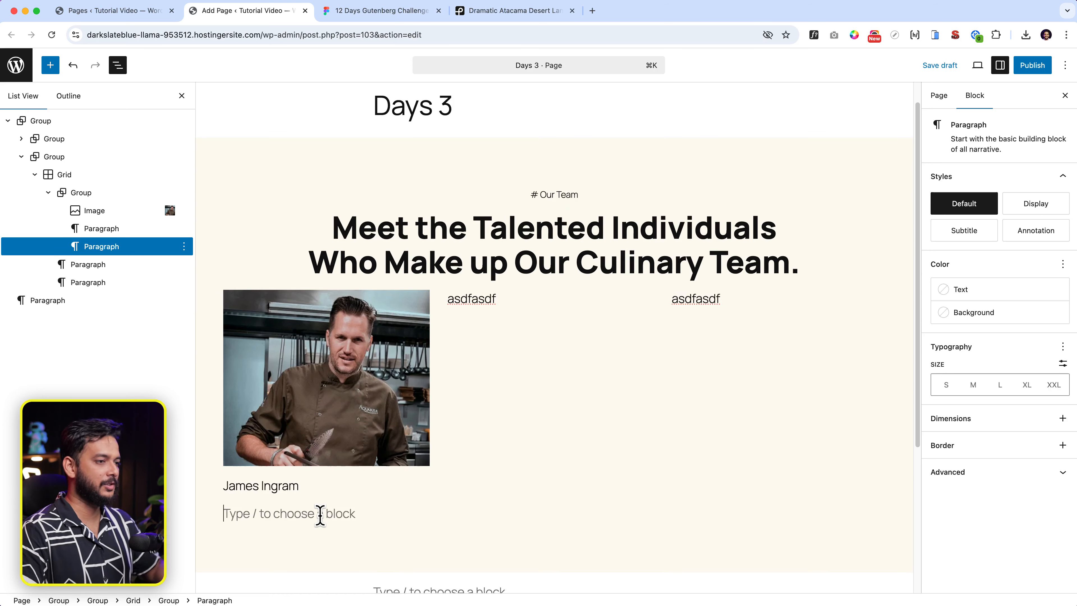
left_click(369, 17)
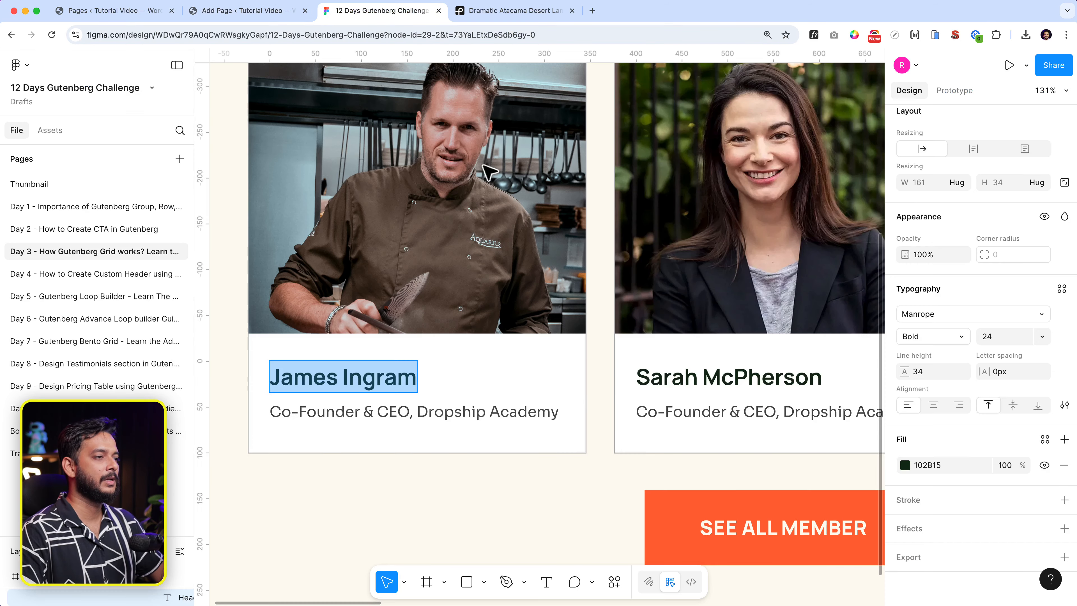
double_click(407, 422)
key("super+c")
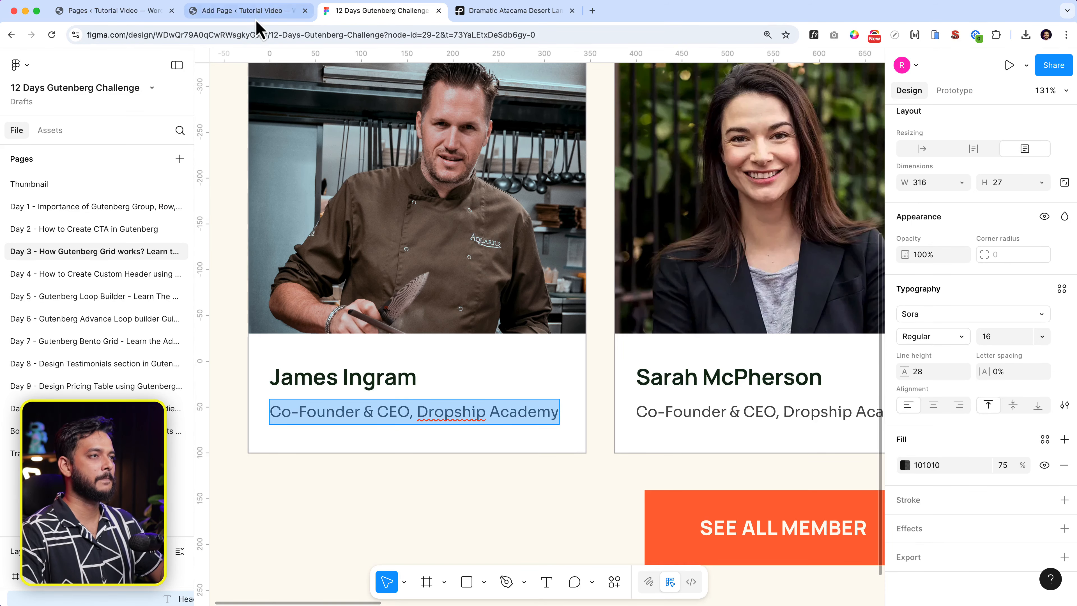
left_click(251, 11)
key("super+v")
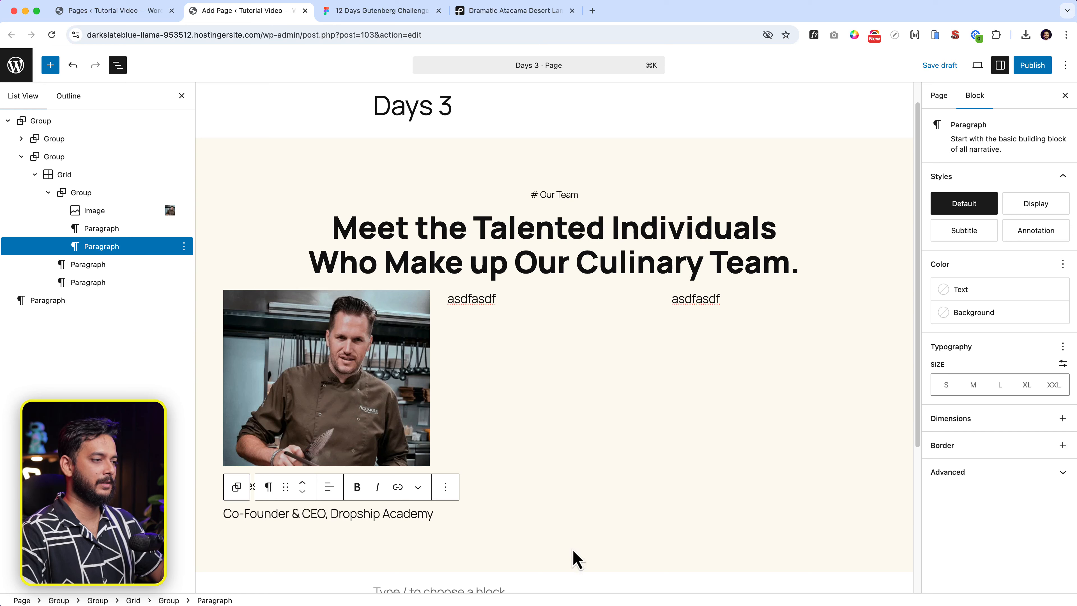
Convert the chef's name paragraph into an H3 heading.
left_click(448, 512)
left_click(260, 486)
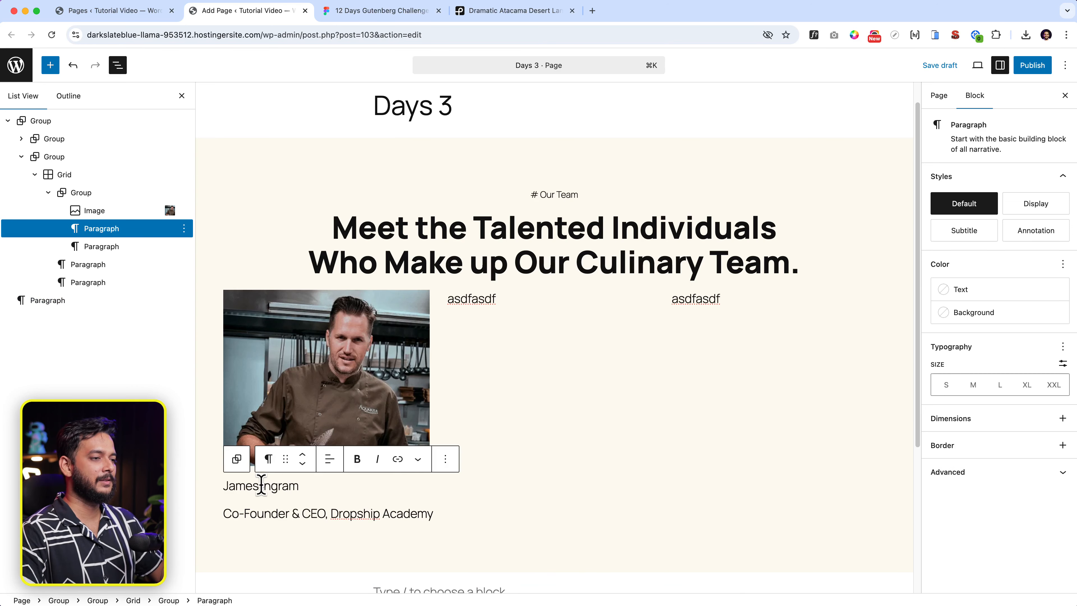
left_click(271, 515)
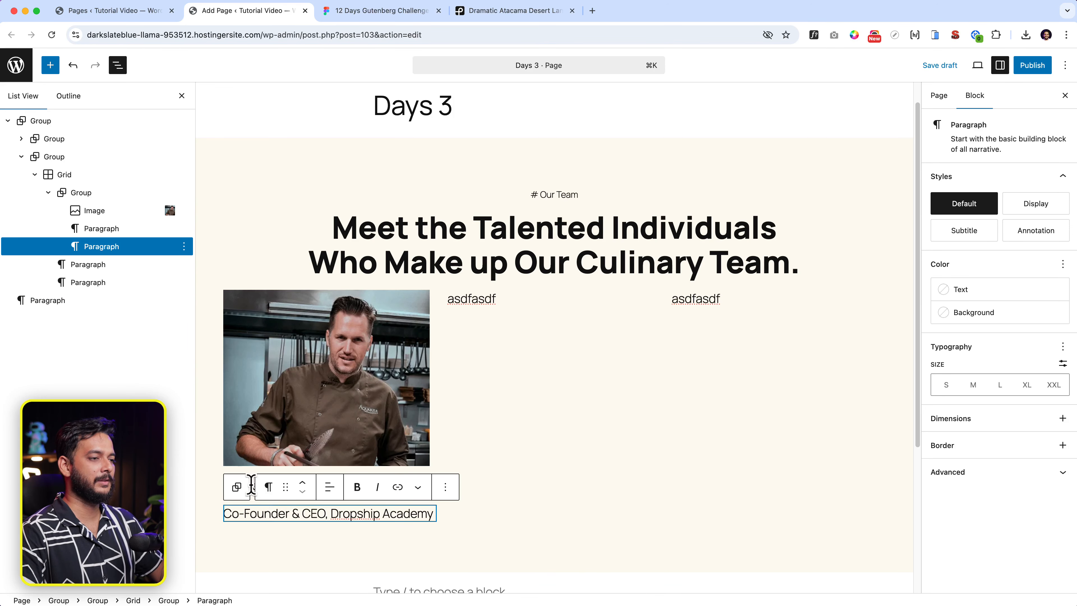
left_click(250, 485)
left_click(268, 458)
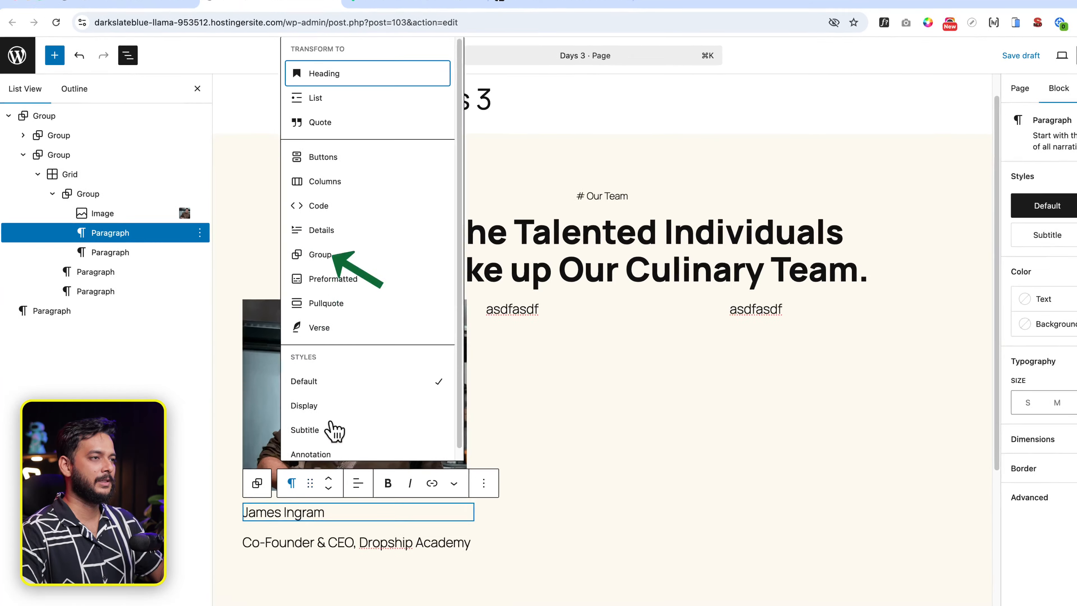
left_click(325, 73)
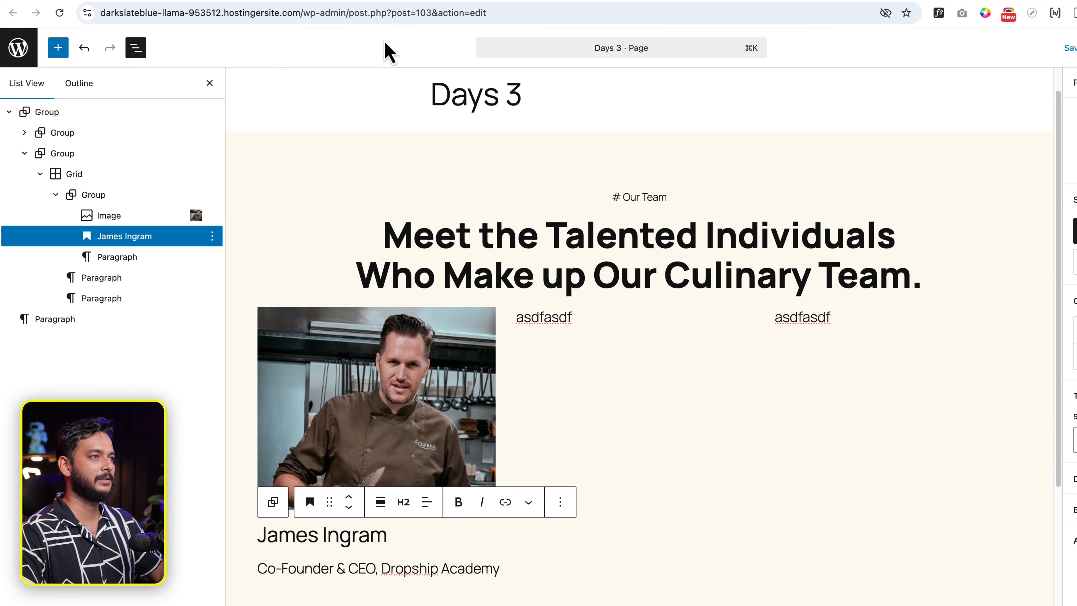
left_click(403, 502)
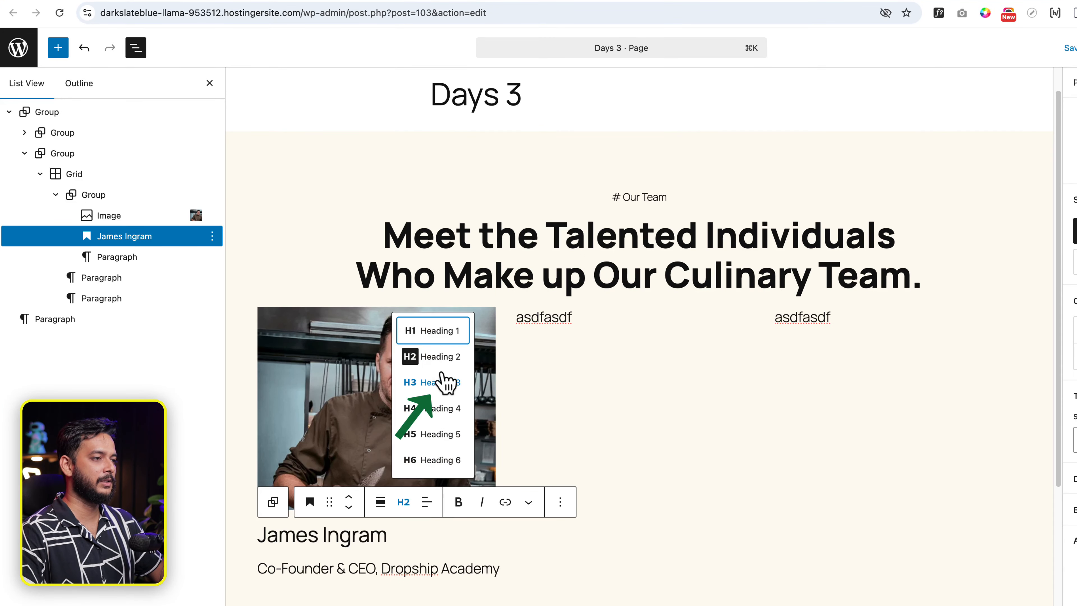
left_click(433, 382)
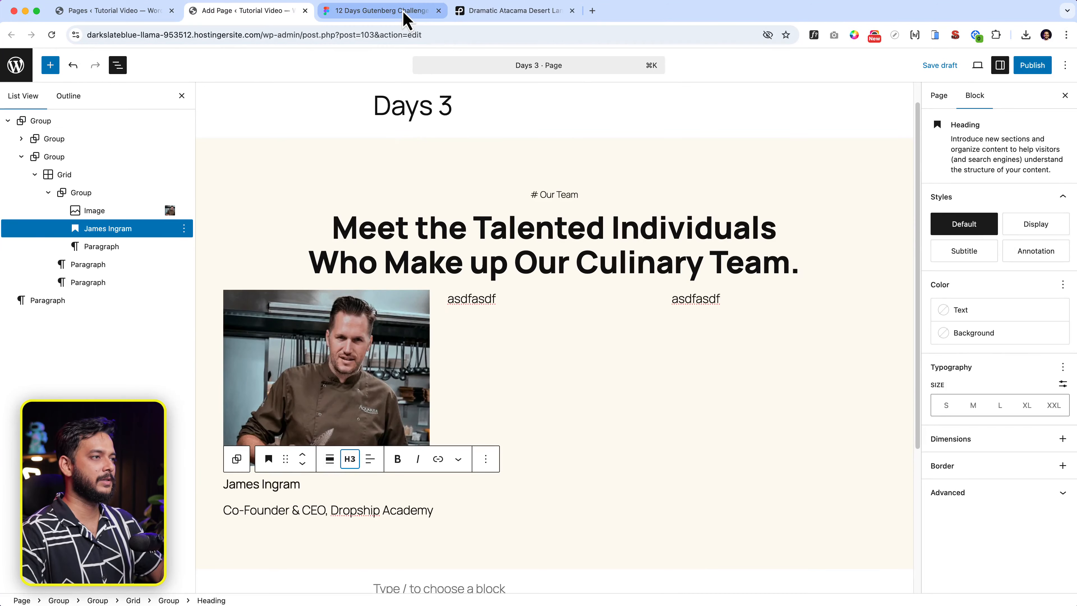
left_click(404, 13)
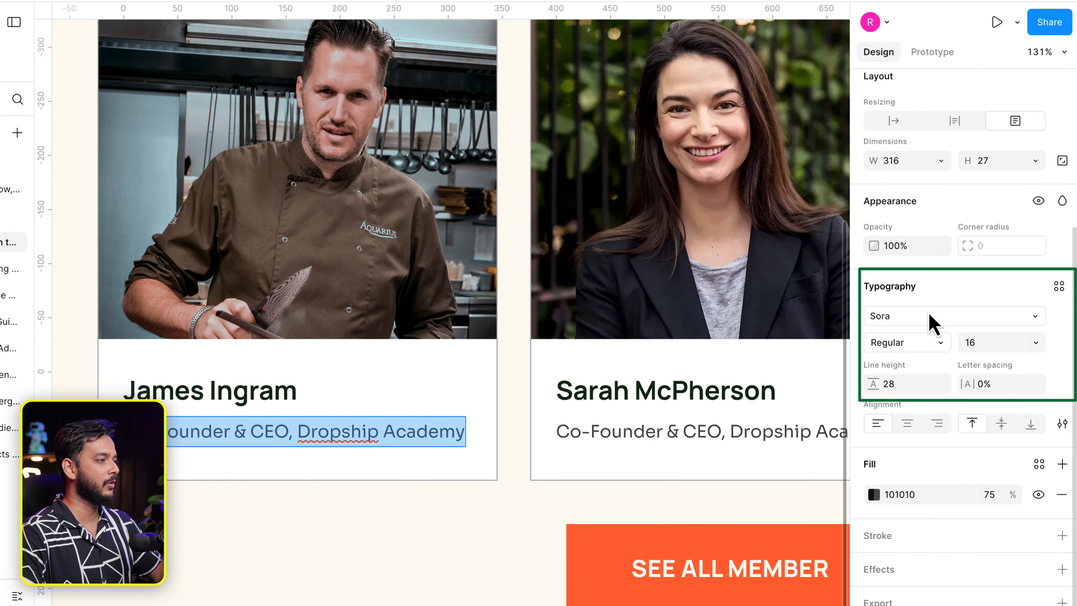
double_click(200, 383)
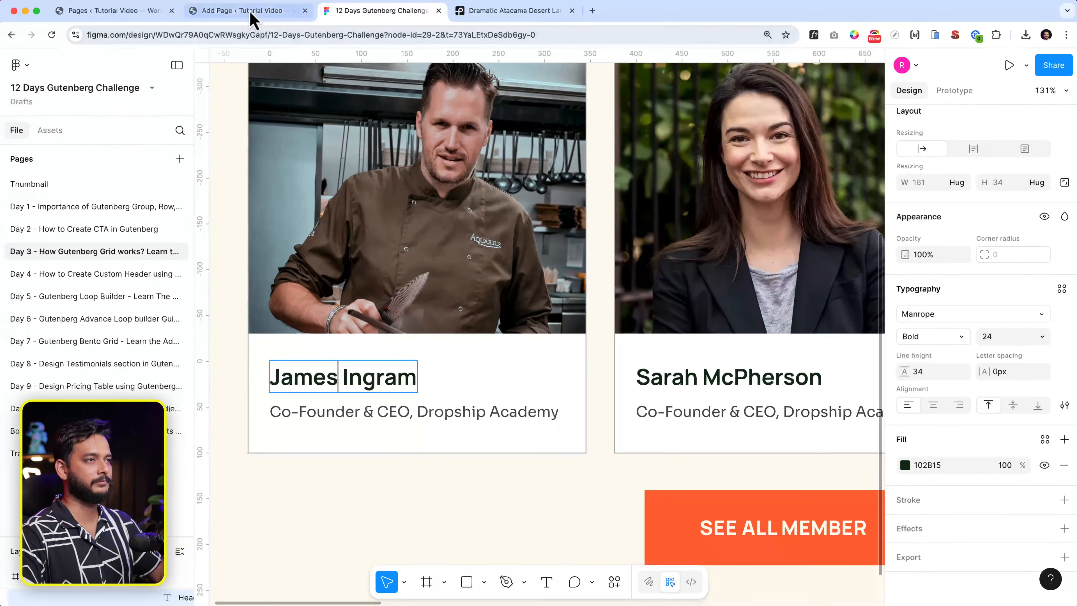
left_click(251, 11)
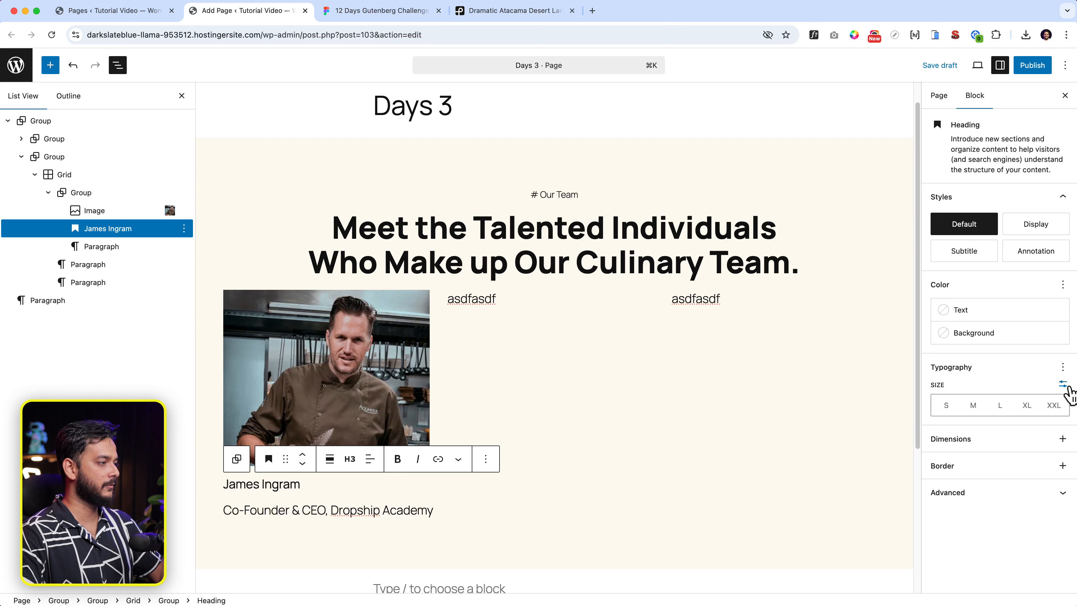
Give the name heading a custom 24 px font size and Bold appearance.
left_click(1062, 384)
left_click(965, 405)
type("24")
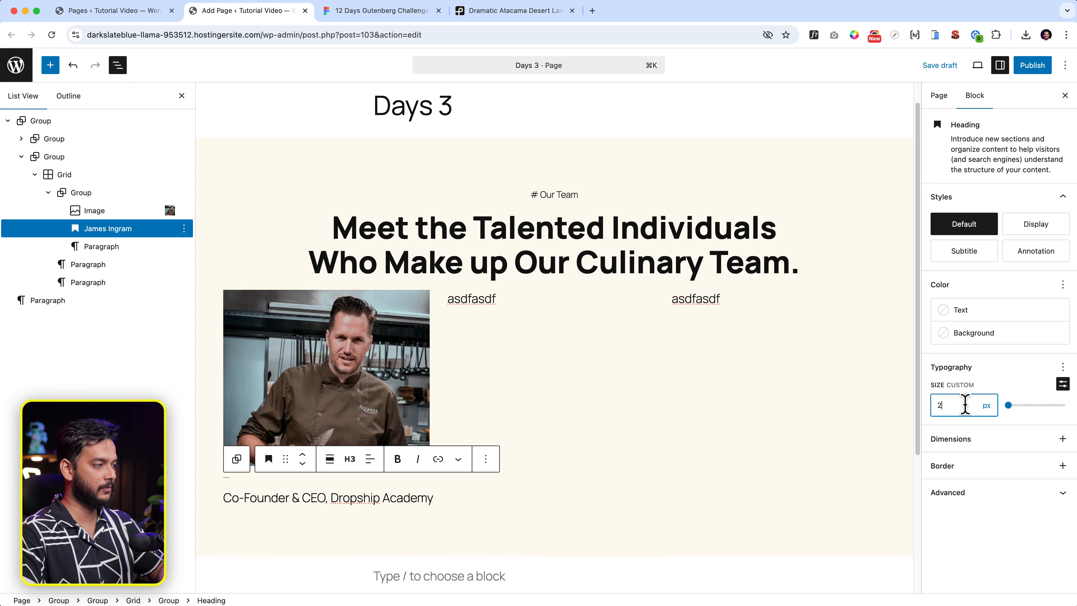
left_click(1062, 368)
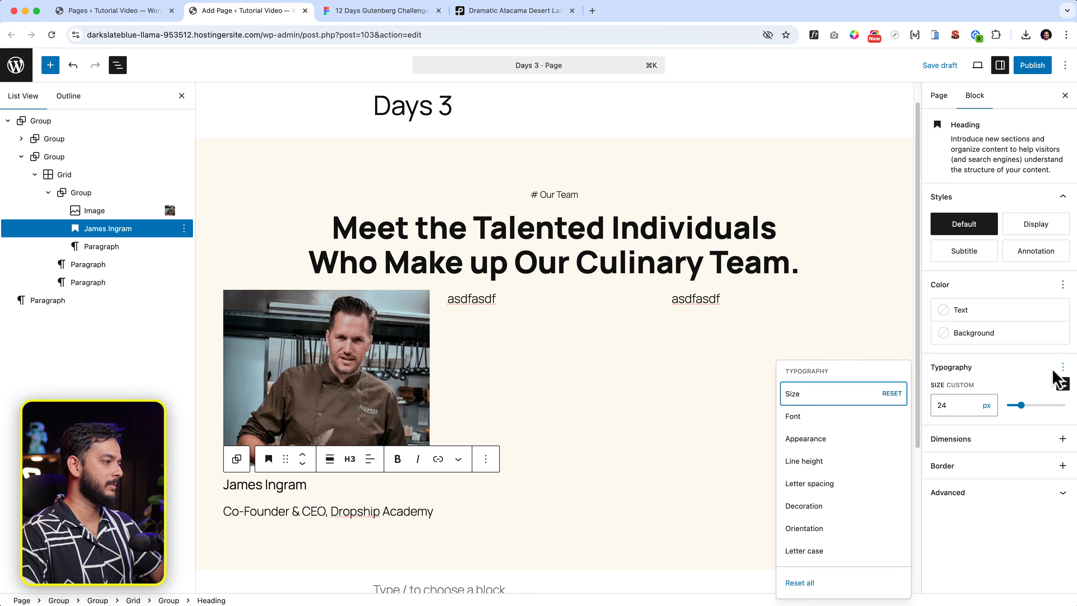
left_click(822, 441)
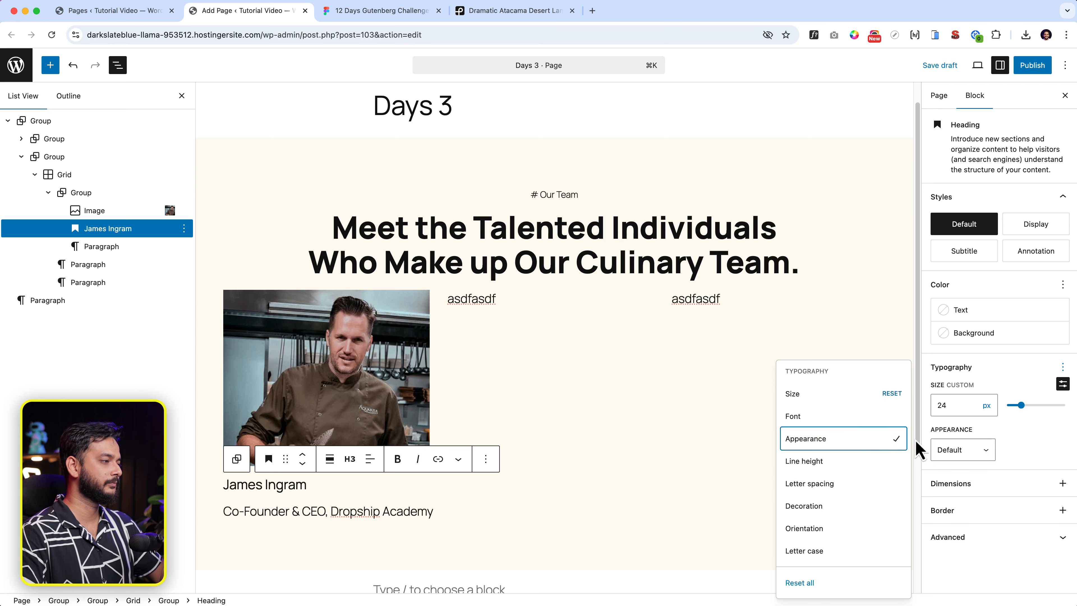
left_click(947, 450)
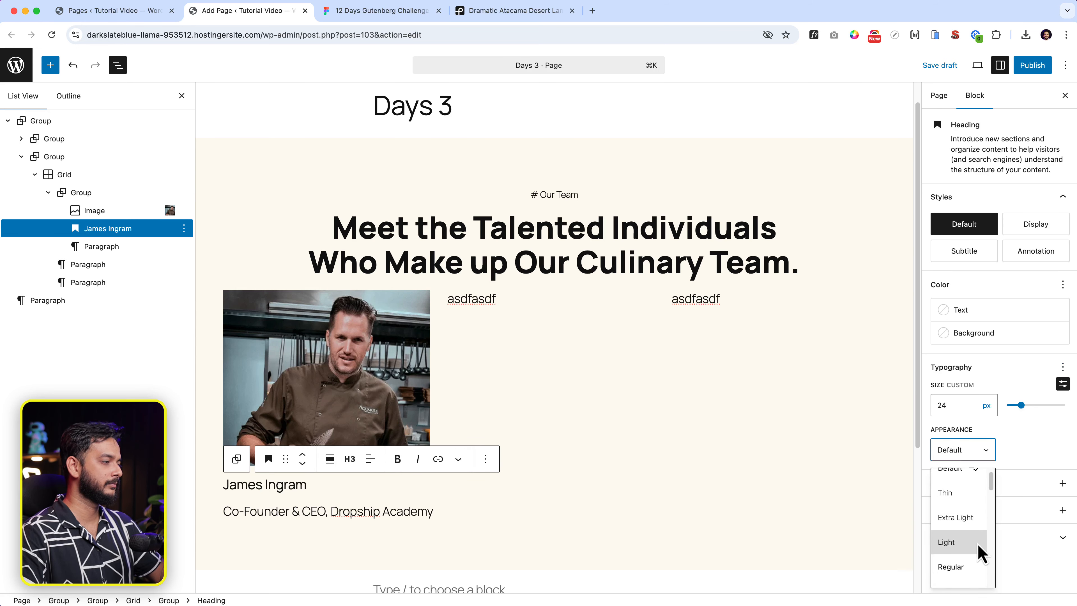
scroll(975, 564, "down", 4)
left_click(961, 580)
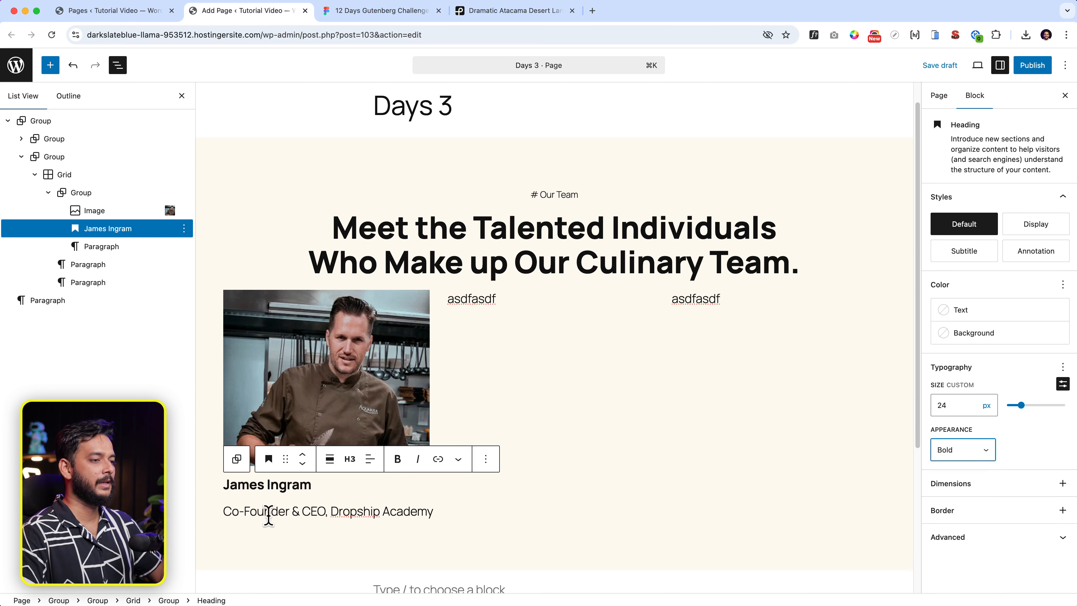
Set the Co-Founder subtitle paragraph to a custom 16 px font size.
left_click(266, 513)
left_click(1063, 364)
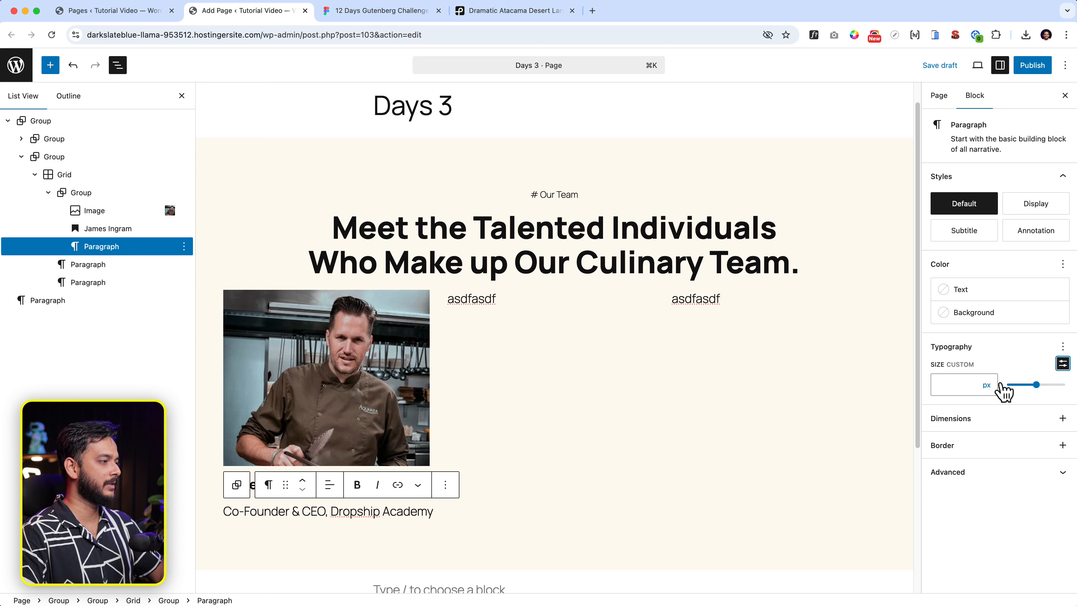
left_click(961, 385)
type("16")
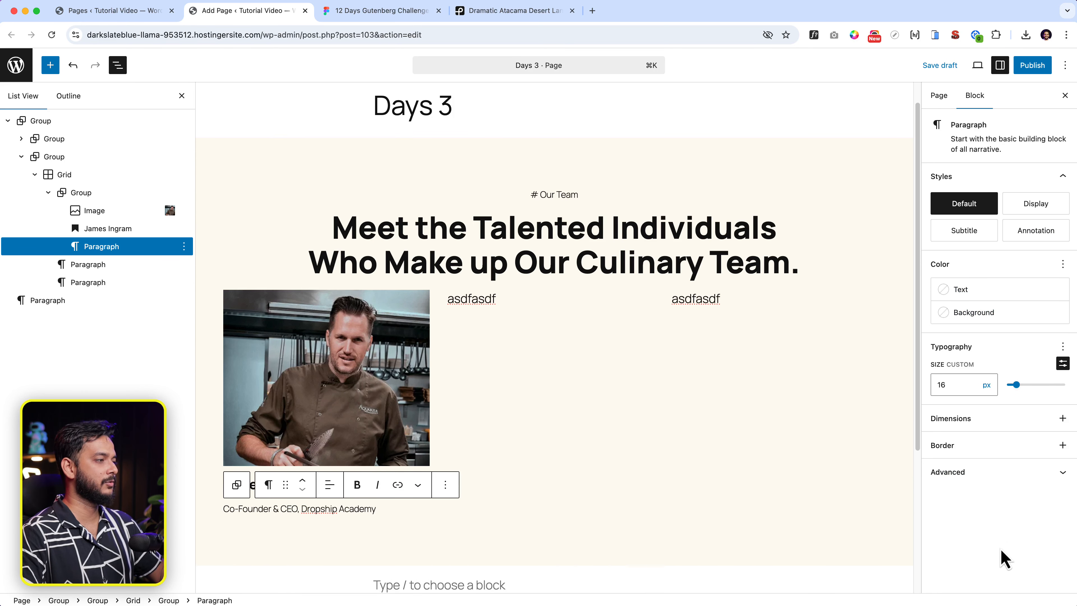
Compare the subtitle and the name-to-subtitle gap against the Figma design.
left_click(426, 534)
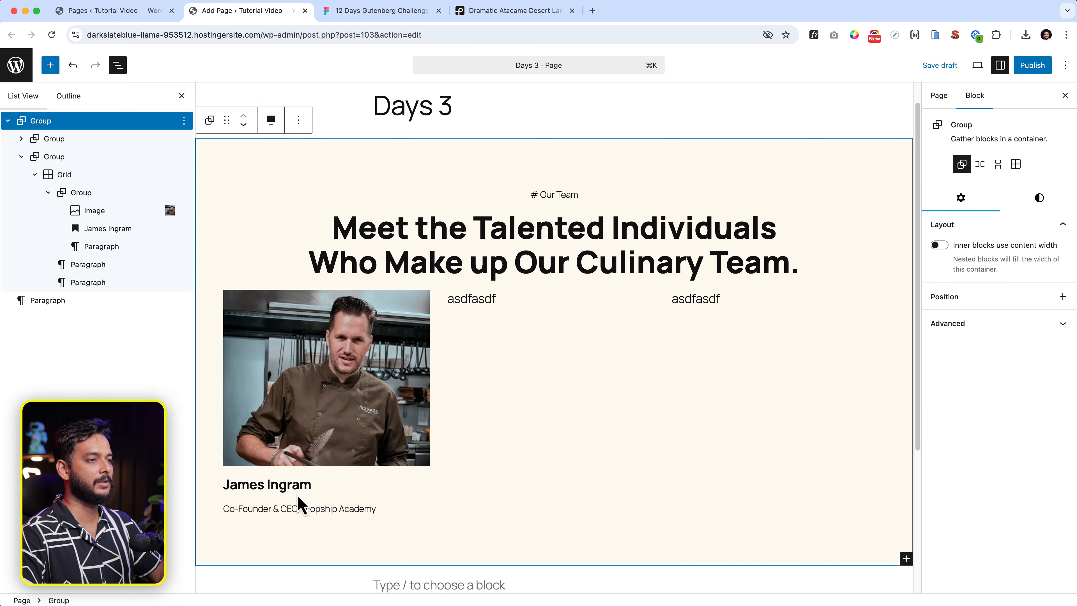
left_click(369, 12)
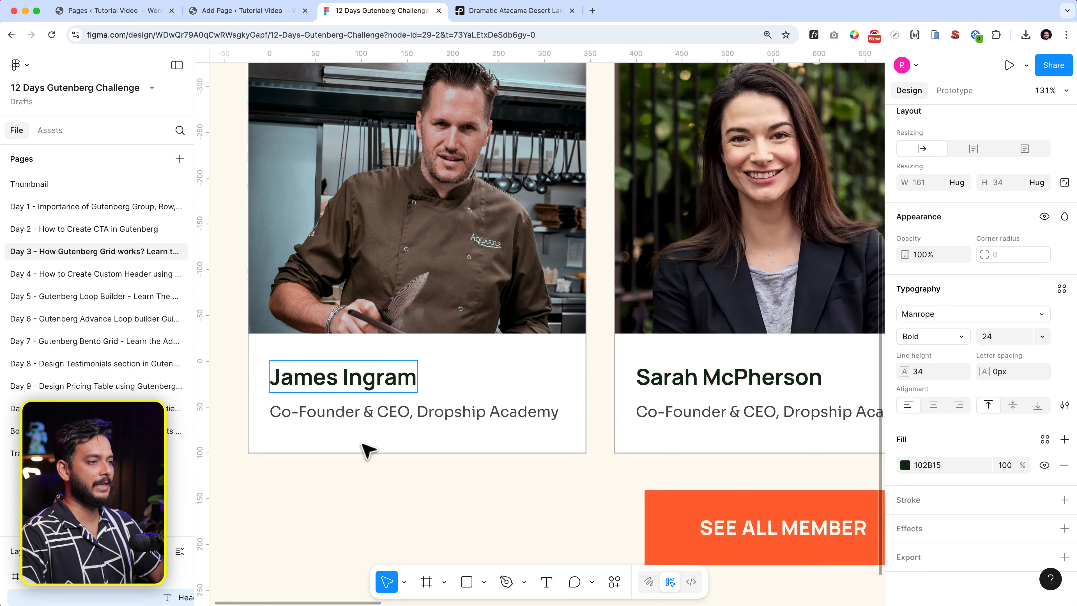
left_click(364, 415)
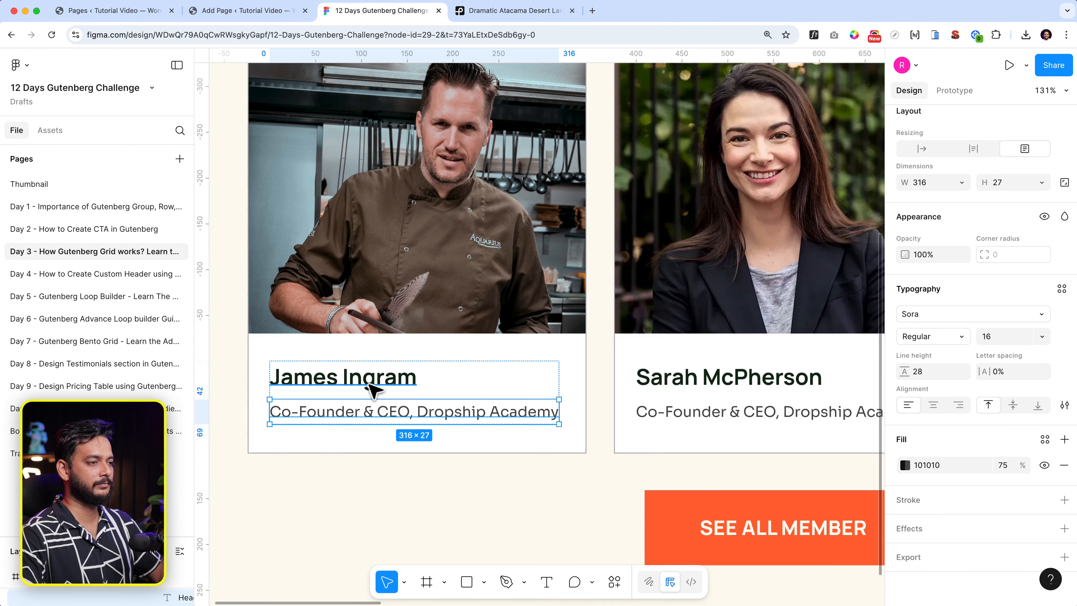
key("alt")
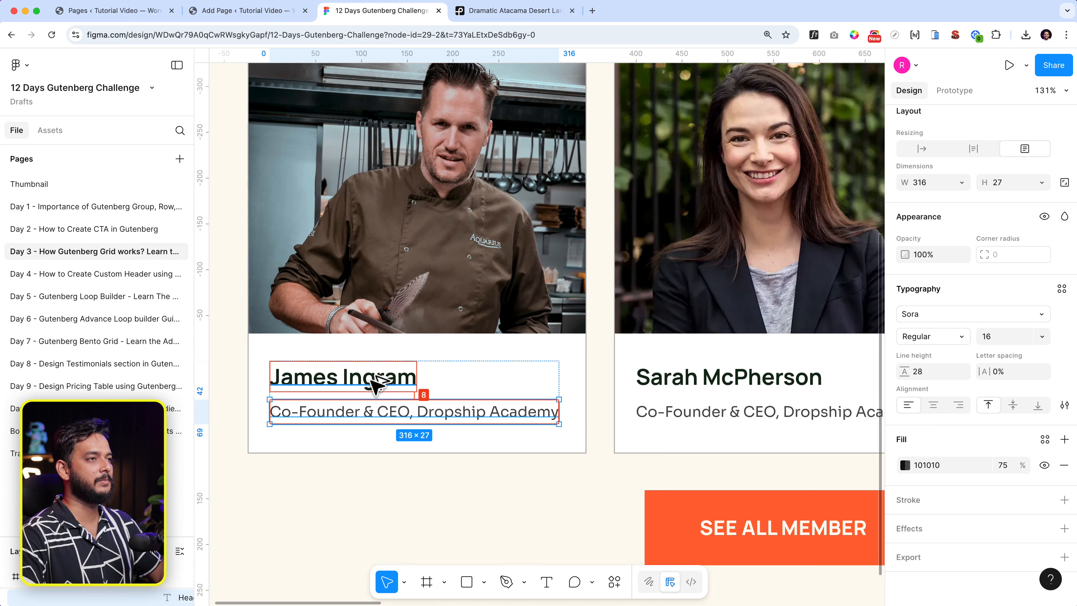
left_click(243, 17)
left_click(270, 485)
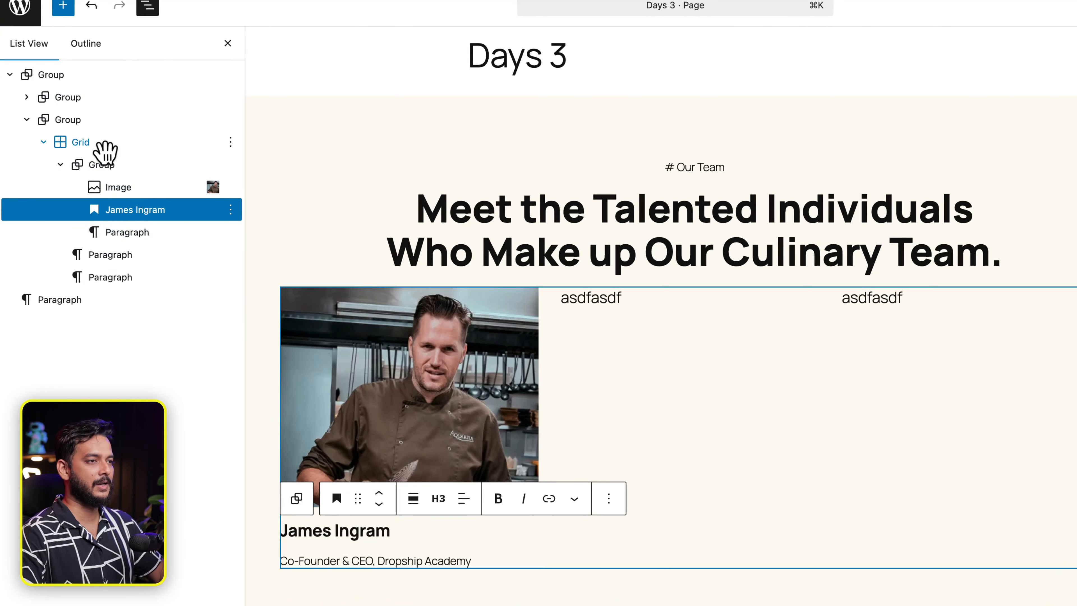
Wrap the name heading and subtitle in a Stack with custom 8 px block spacing.
left_click(123, 232, "shift")
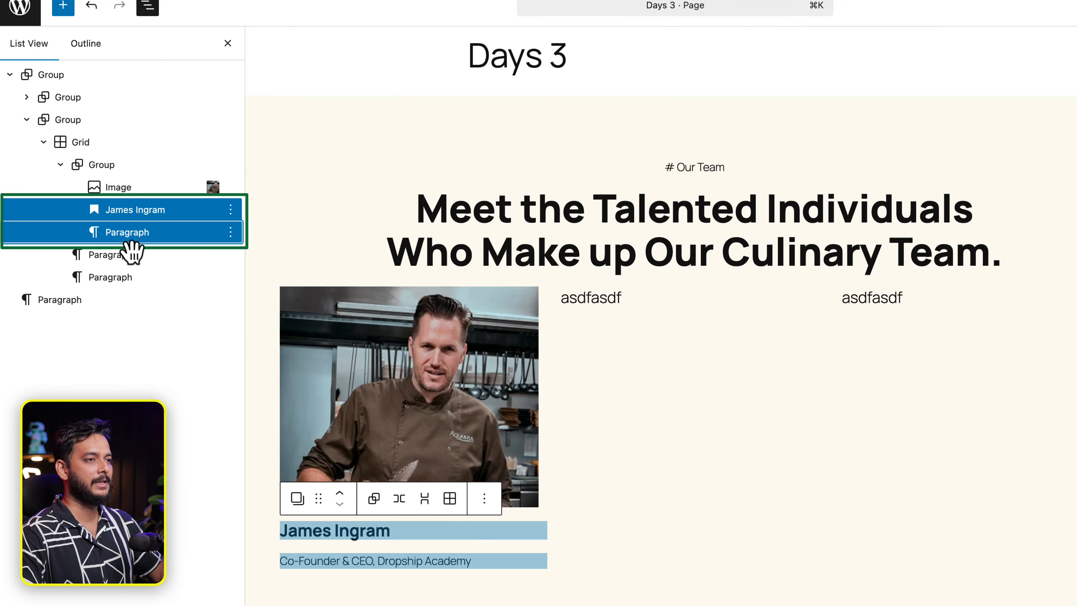
left_click(425, 498)
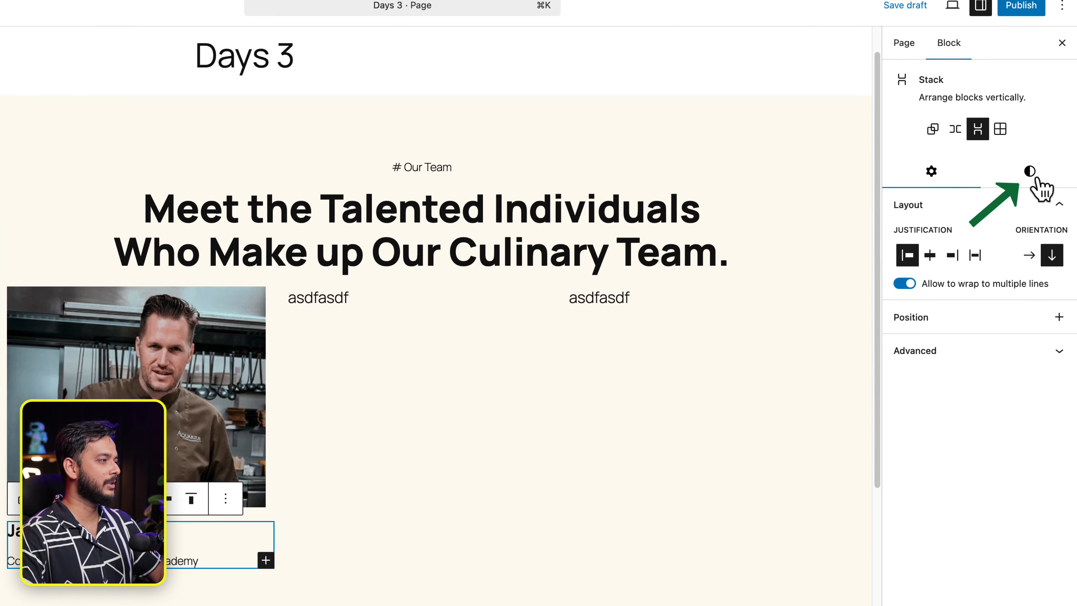
left_click(1035, 181)
scroll(976, 510, "down", 5)
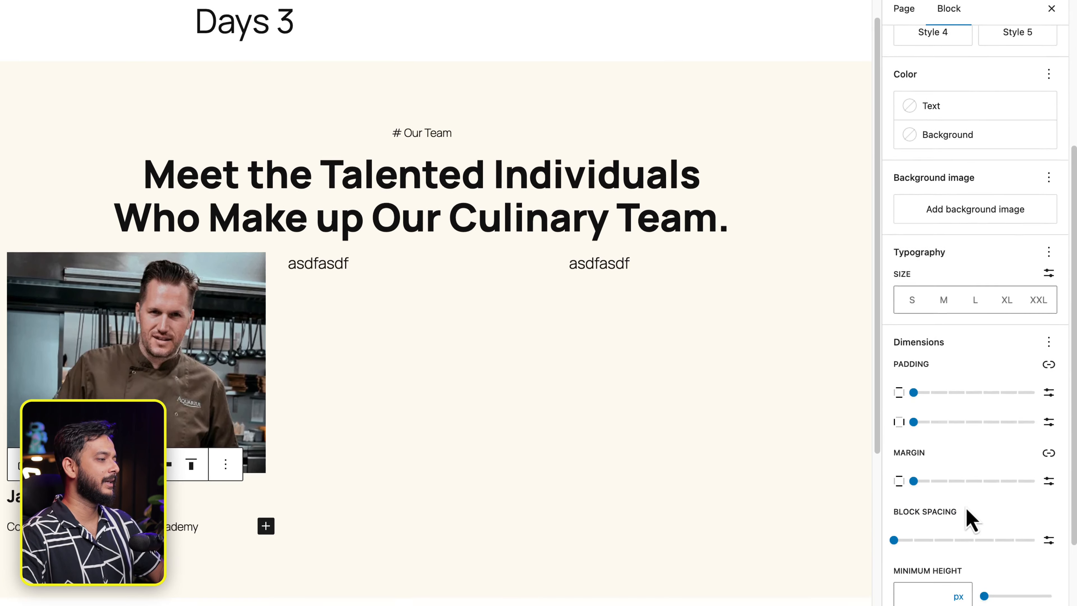
left_click(1048, 496)
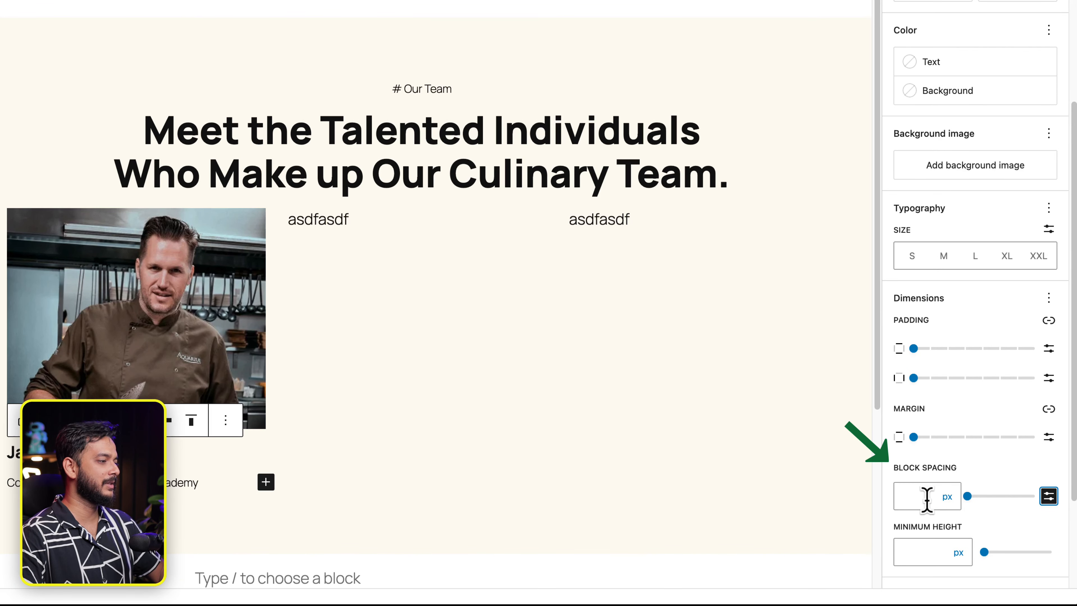
left_click(912, 496)
type("8")
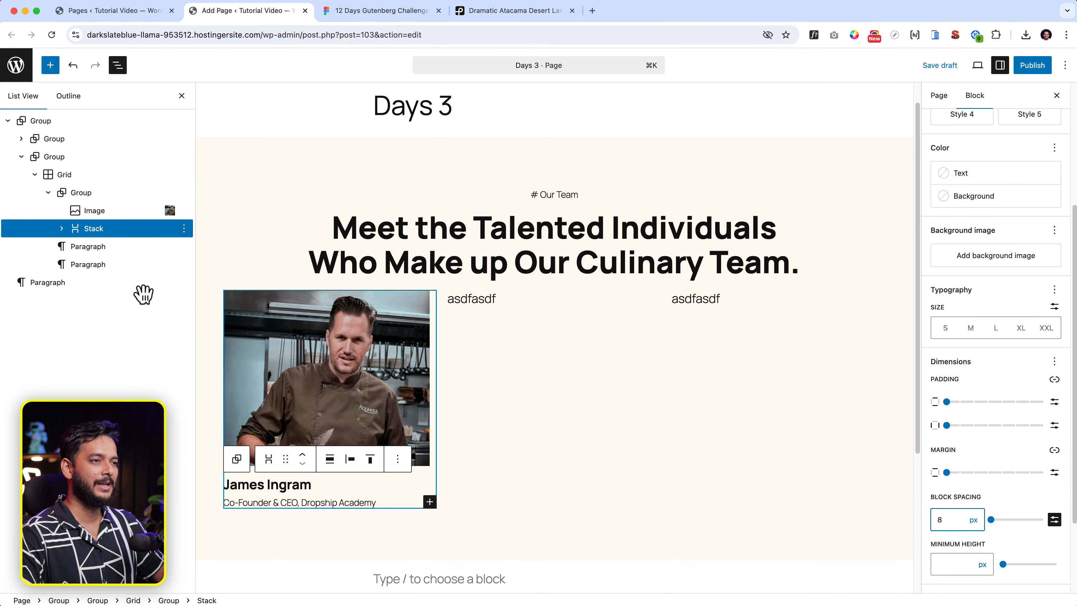
left_click(92, 194)
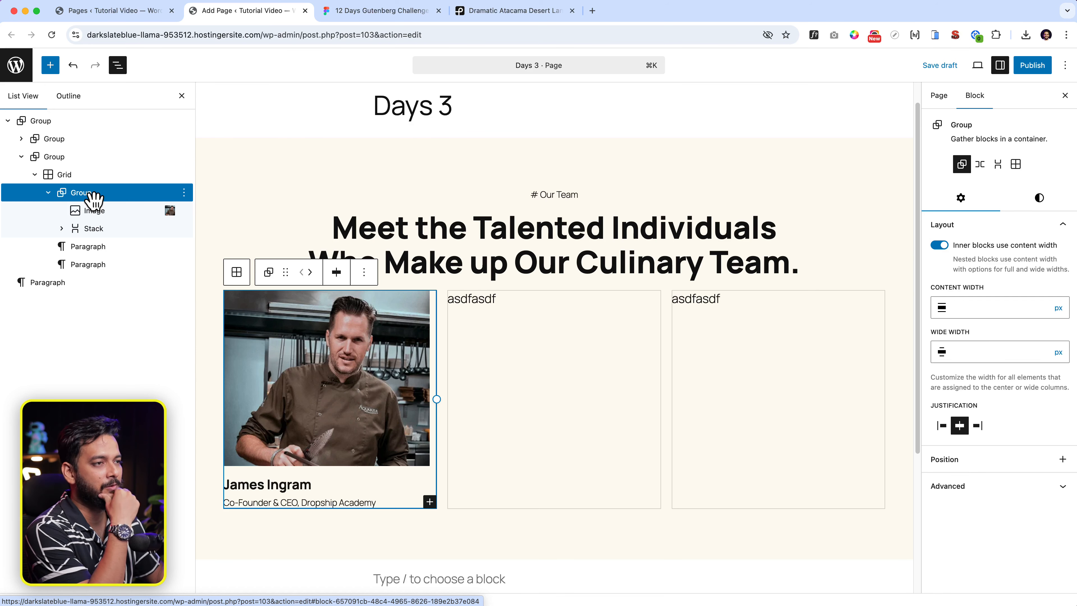
left_click(382, 10)
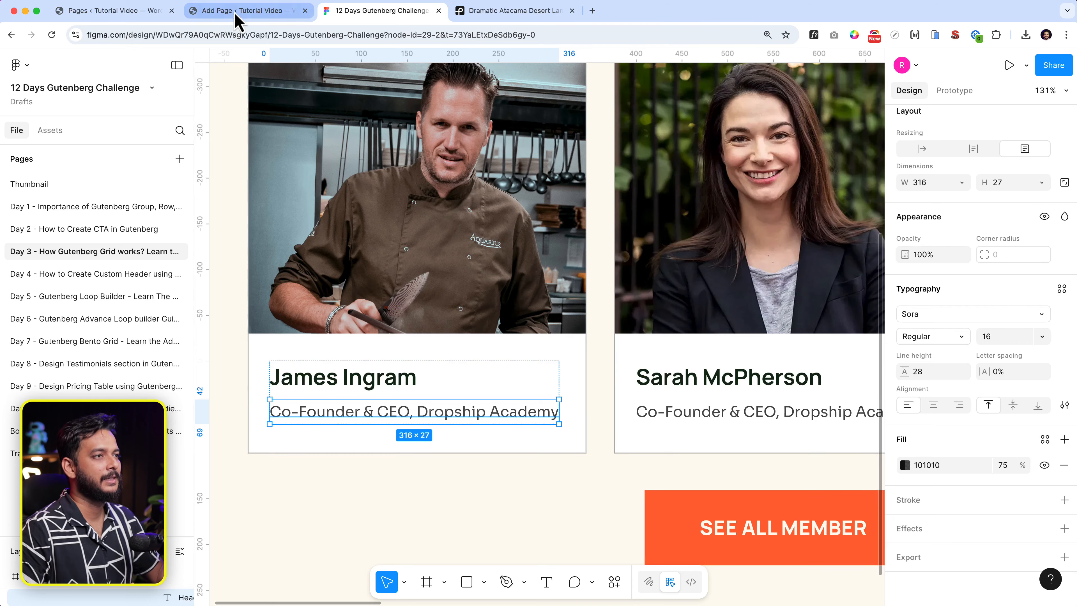
Return to the WordPress editor and select the card's name-and-title stack.
left_click(250, 11)
left_click(352, 487)
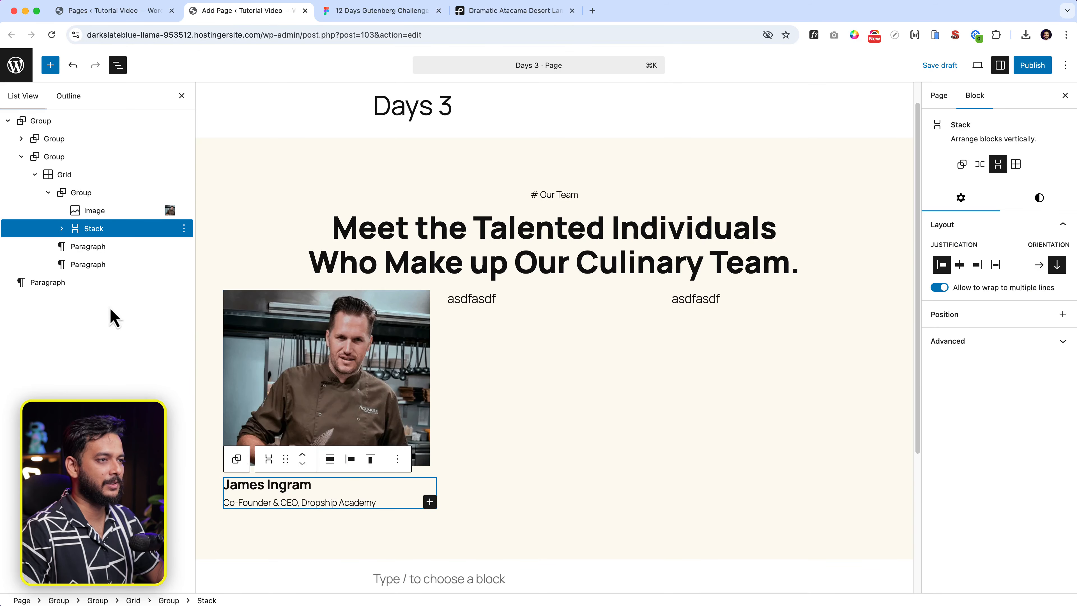
Set the name-and-title stack's background to Base white (#FFFFFF).
left_click(1030, 146)
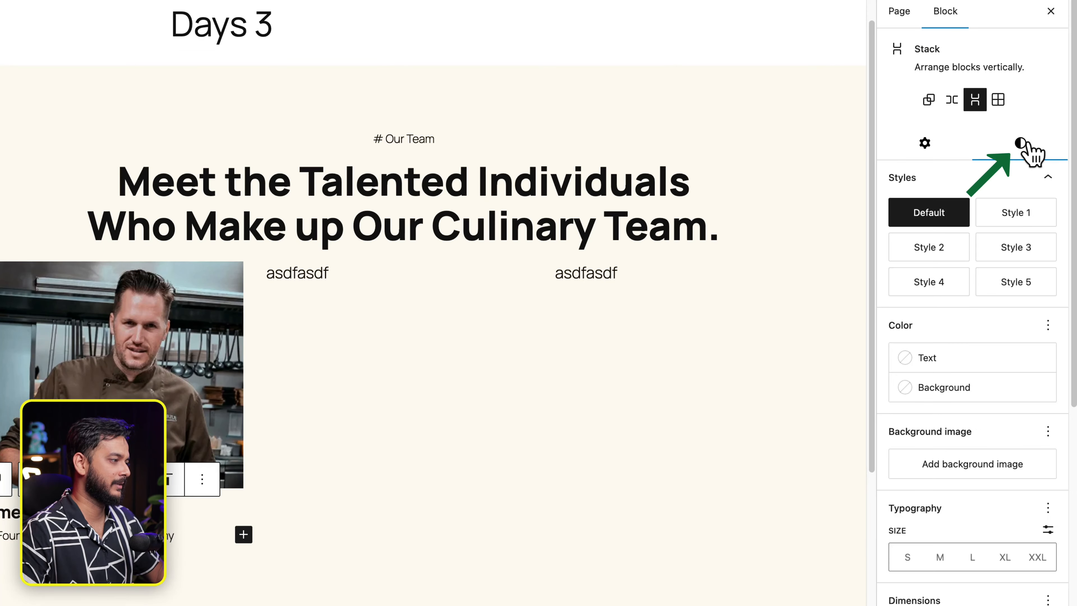
left_click(956, 386)
left_click(700, 493)
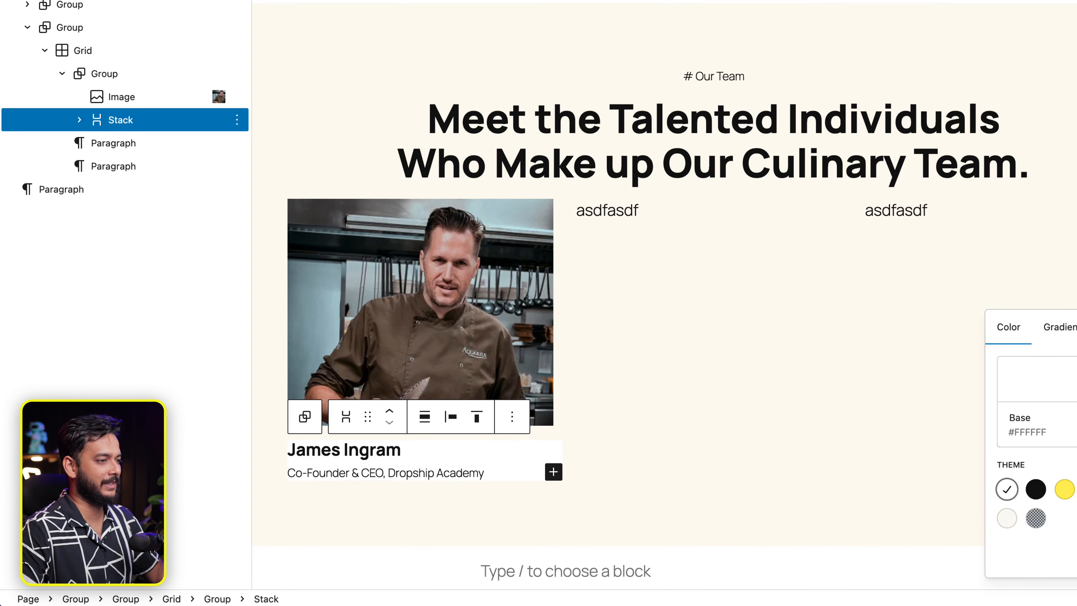
left_click(449, 318)
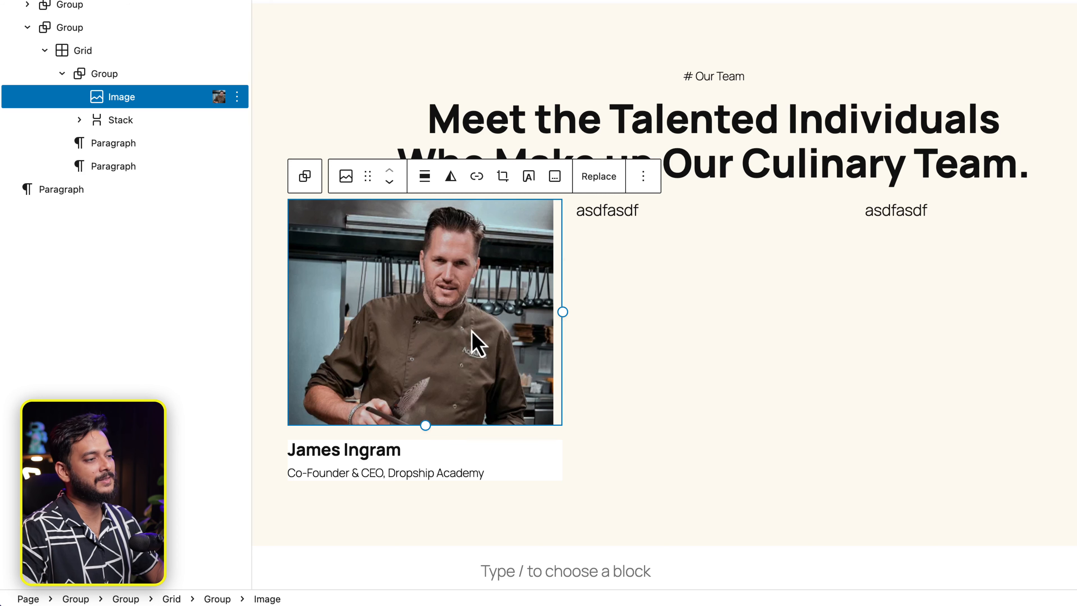
left_click_drag(556, 315, 574, 332)
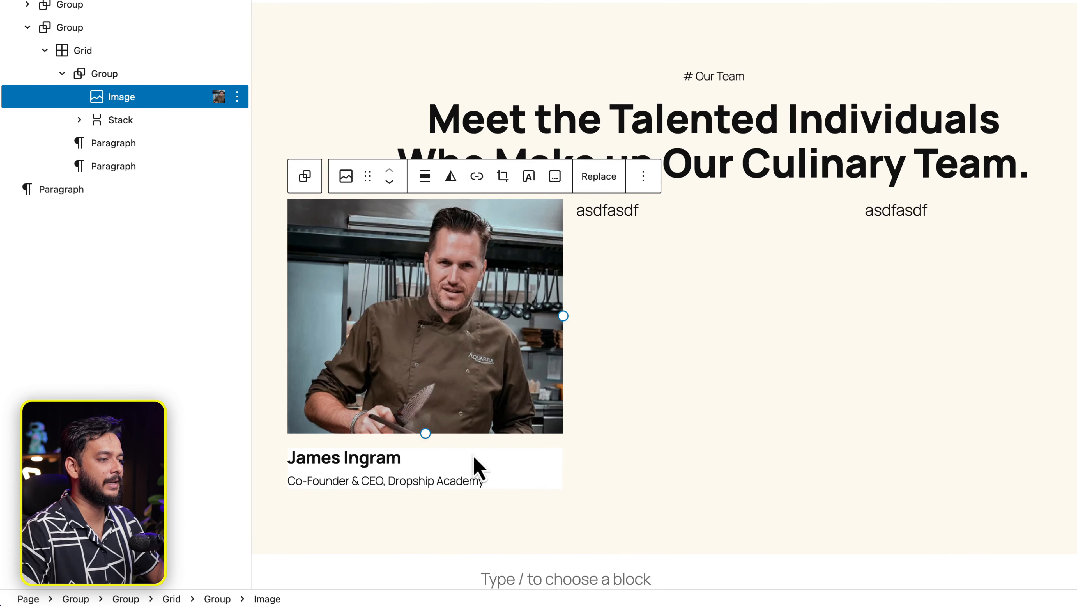
Give the whole chef card group a Base white background as well.
left_click(496, 459)
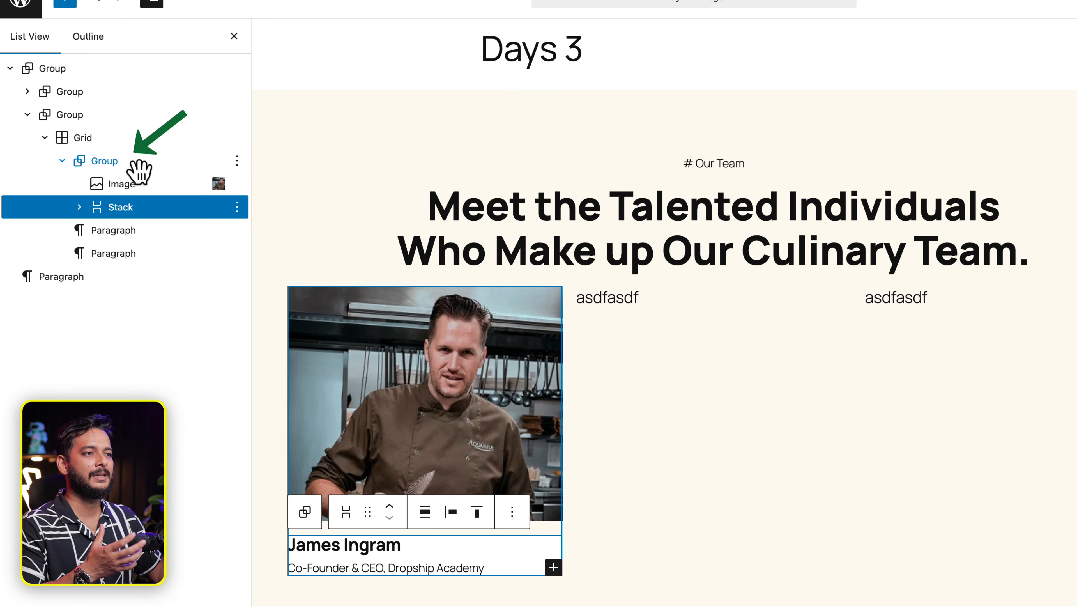
left_click(139, 172)
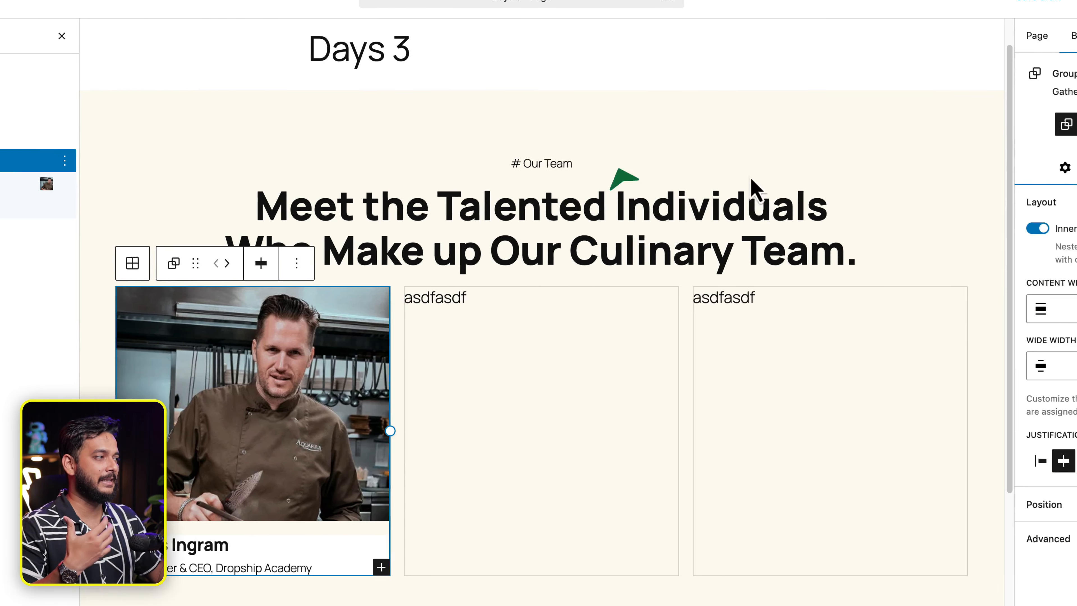
left_click(1020, 168)
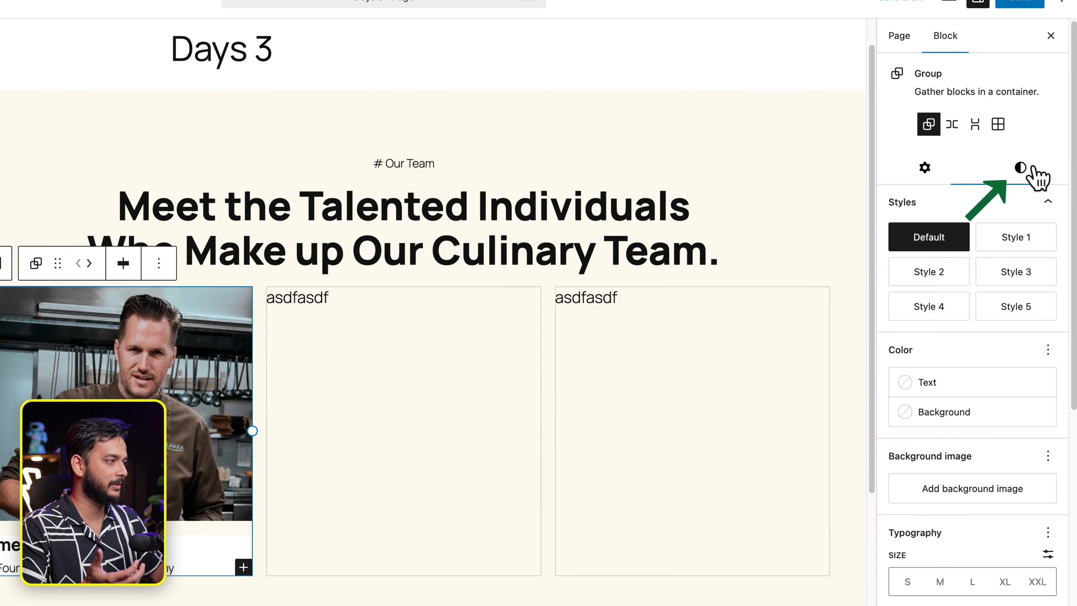
left_click(971, 413)
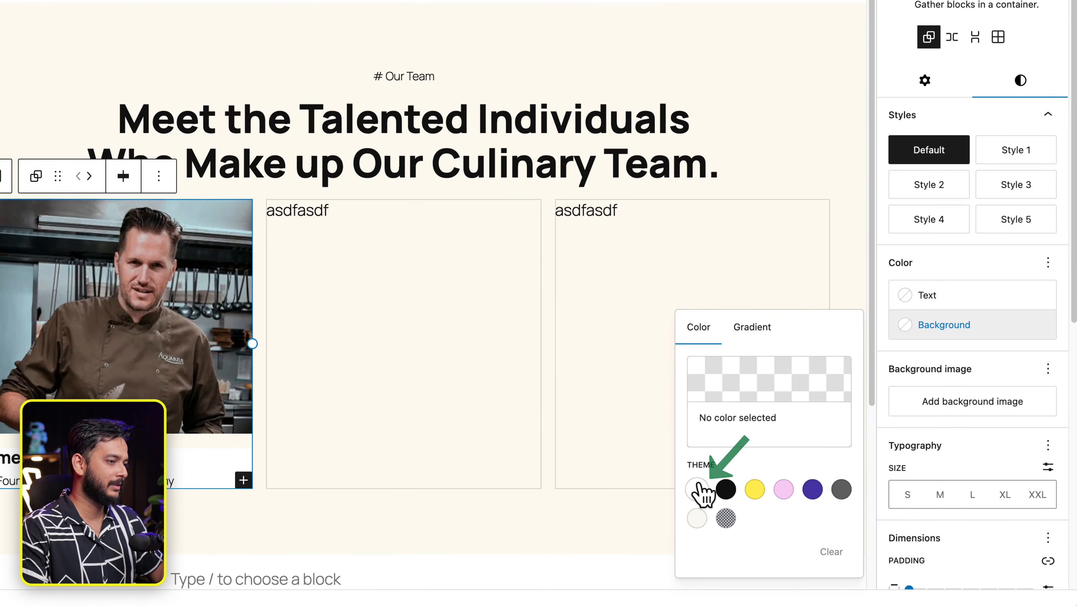
left_click(697, 488)
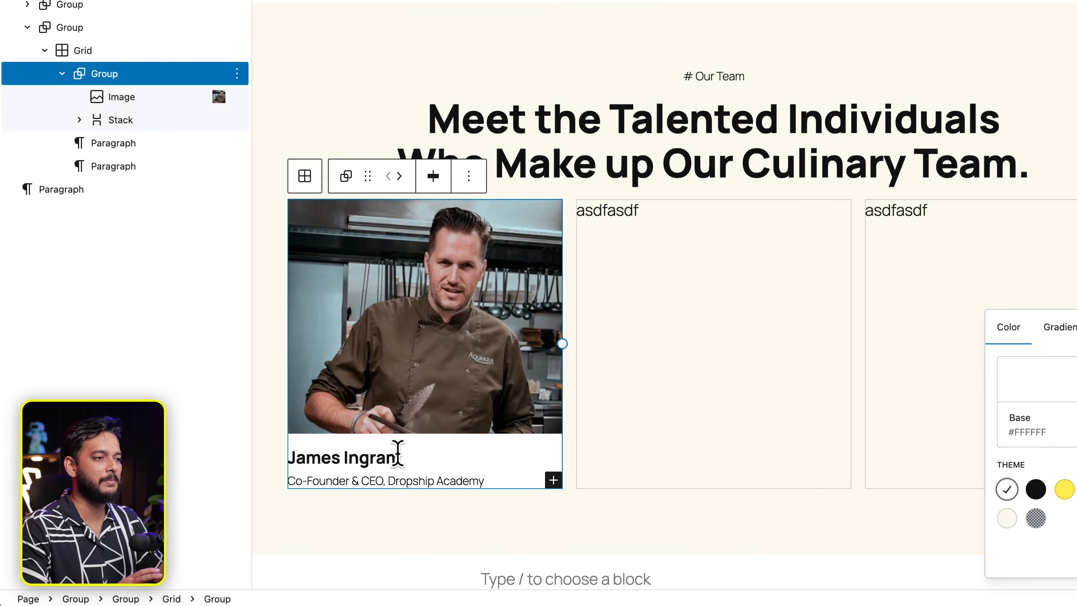
left_click(149, 125)
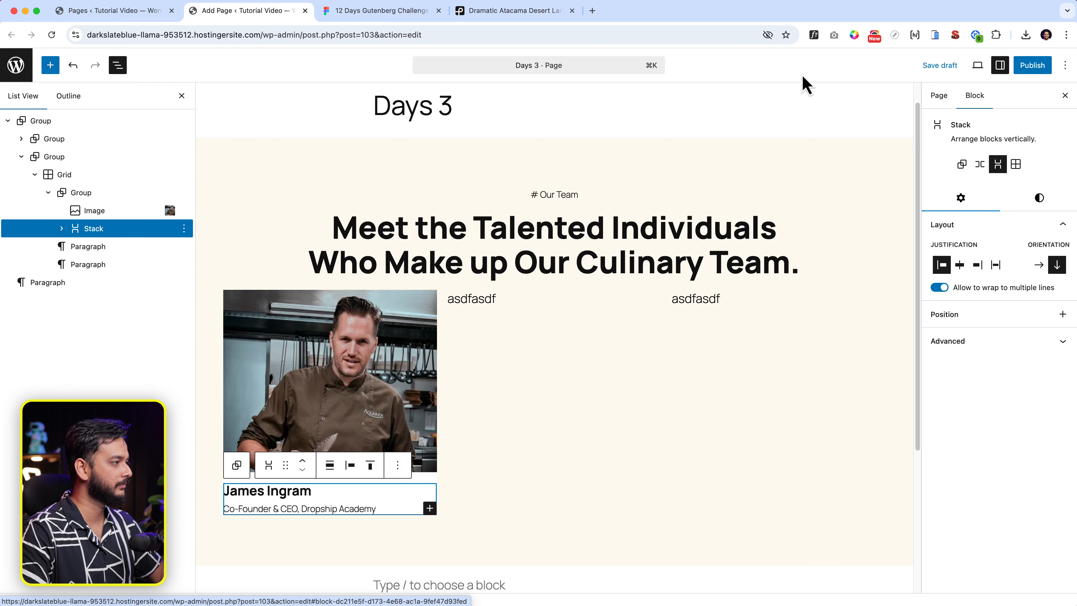
Add X-Small vertical and horizontal padding inside the name-and-title stack.
left_click(1053, 207)
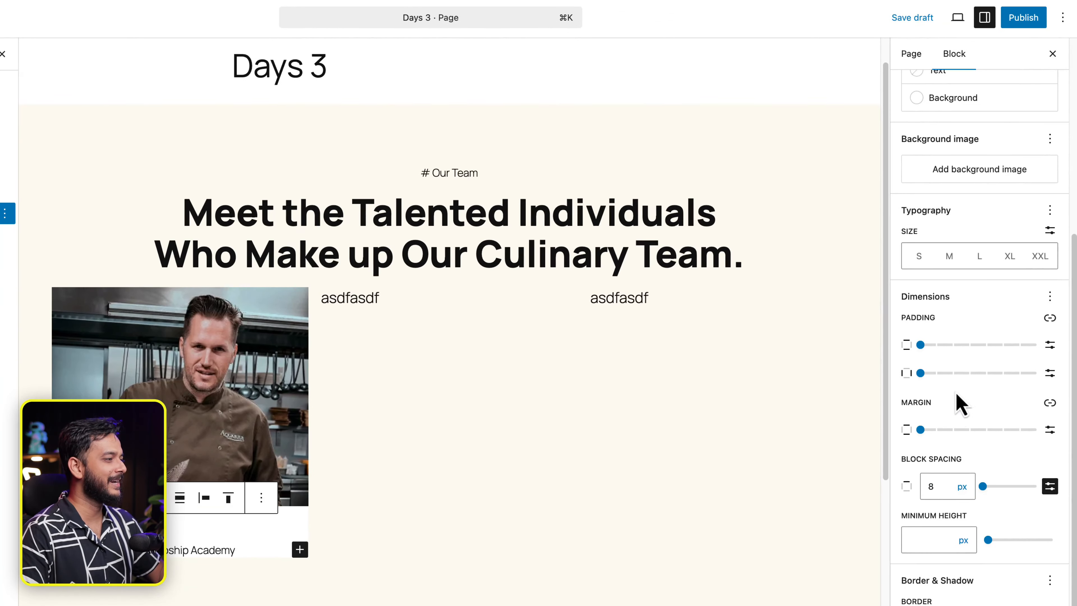
left_click(953, 344)
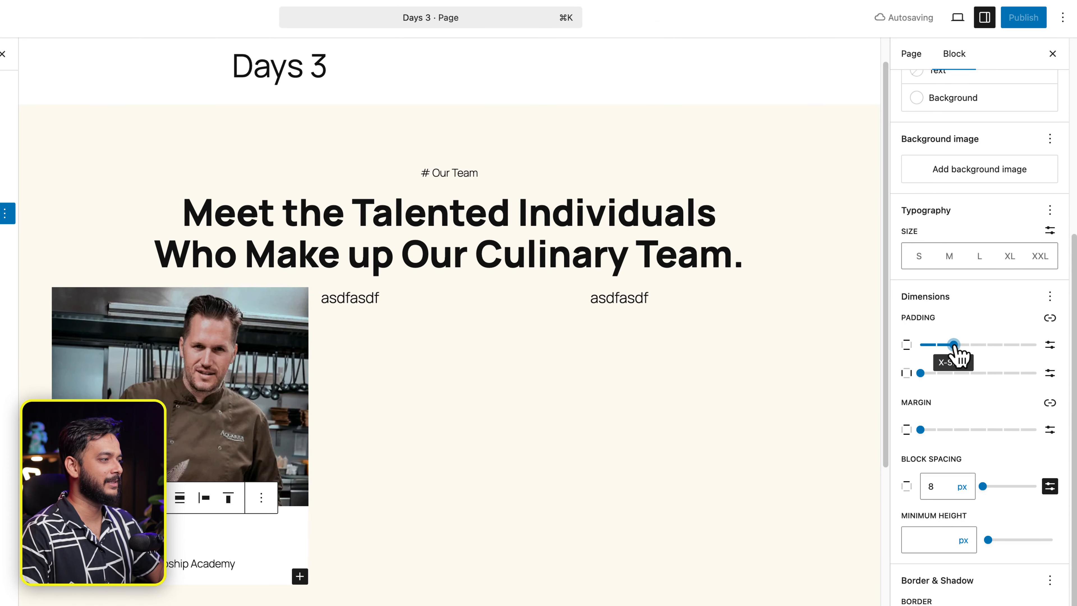
left_click(954, 373)
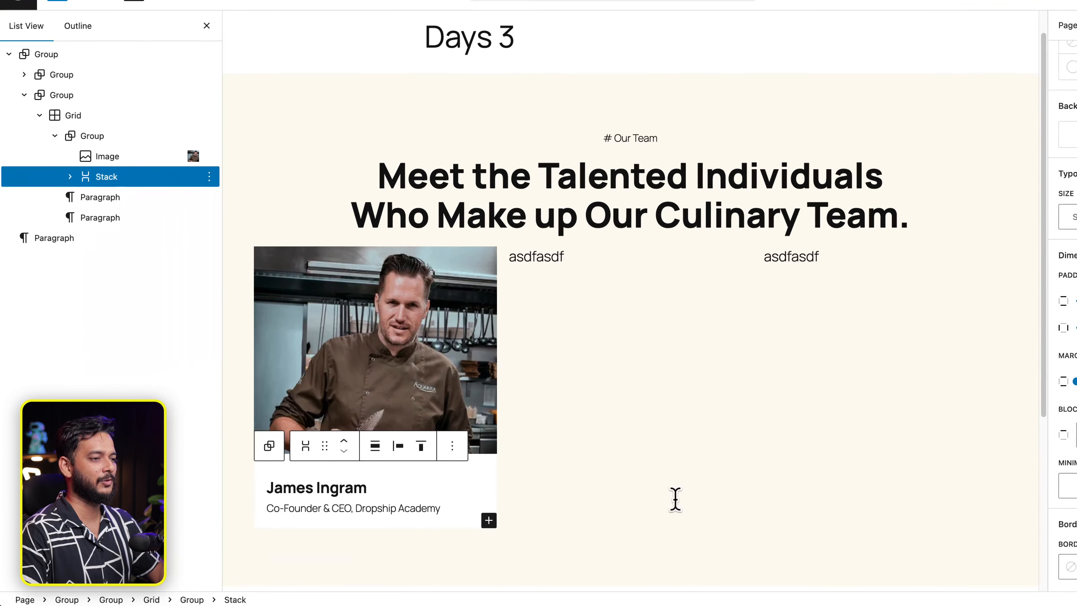
left_click(676, 500)
Set the chef card group's block spacing to None so photo and name area sit flush.
left_click(463, 571)
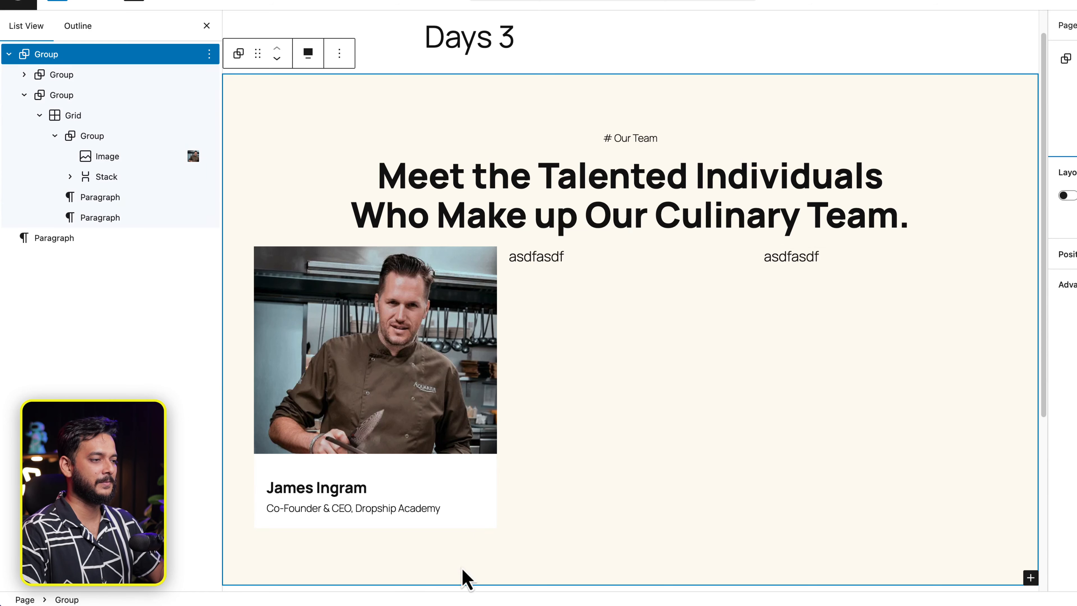
left_click(325, 474)
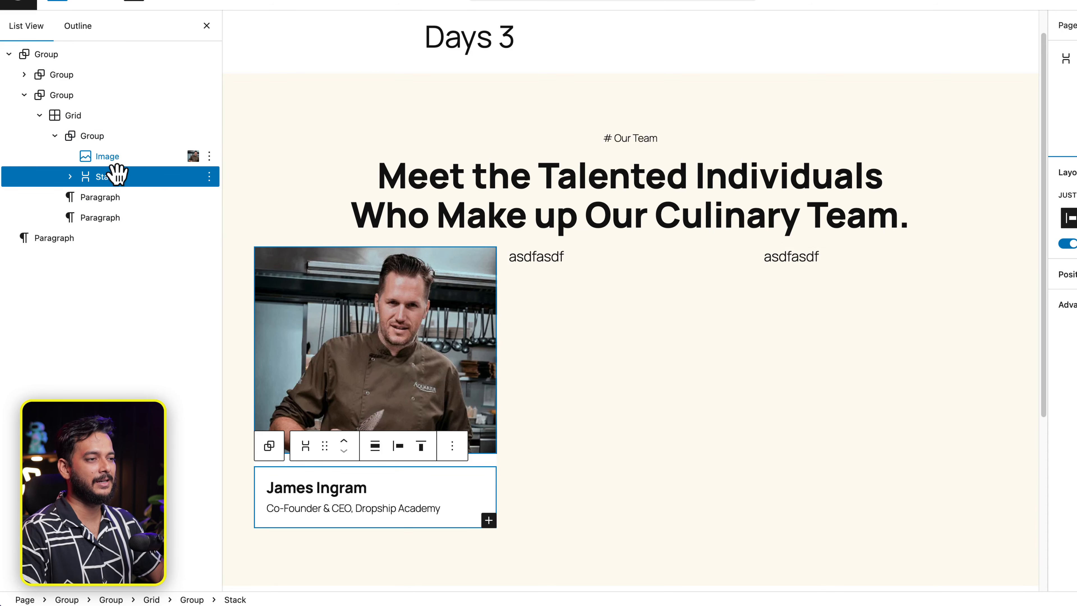
left_click(92, 136)
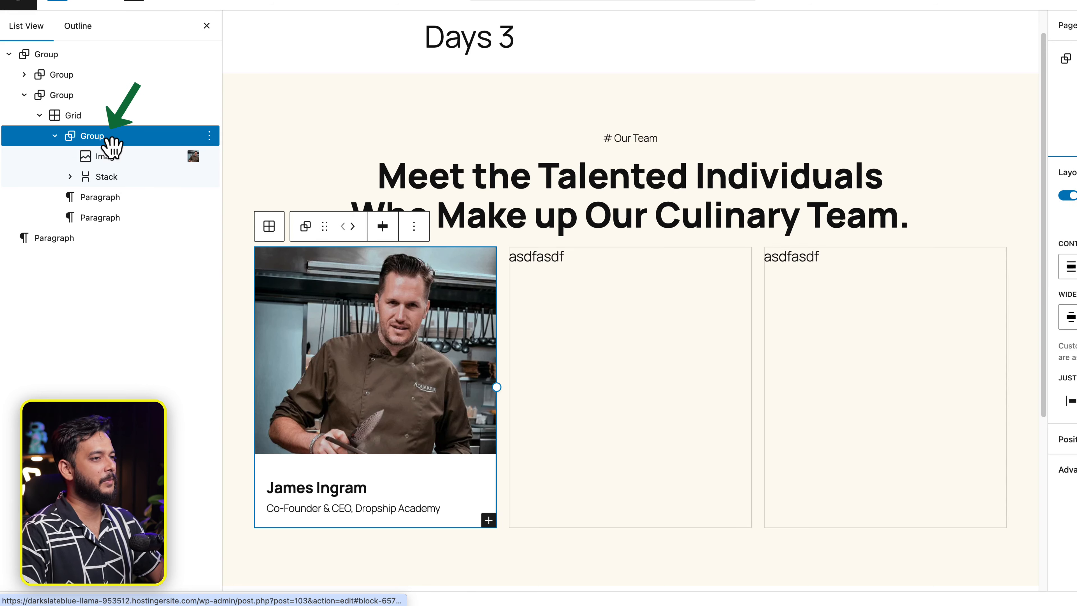
left_click(1034, 142)
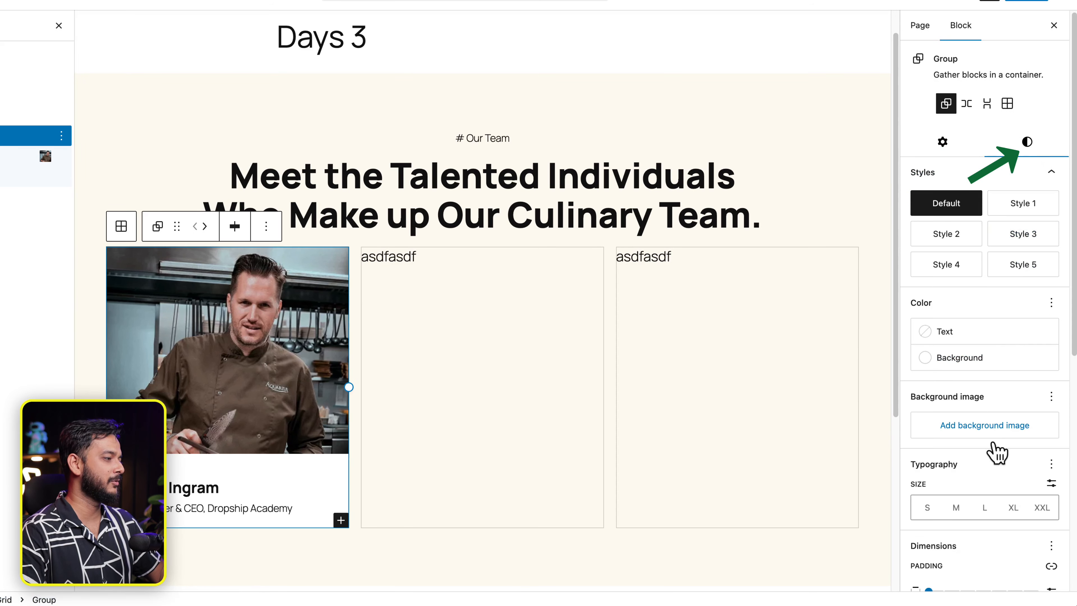
scroll(998, 458, "down", 8)
left_click(911, 394)
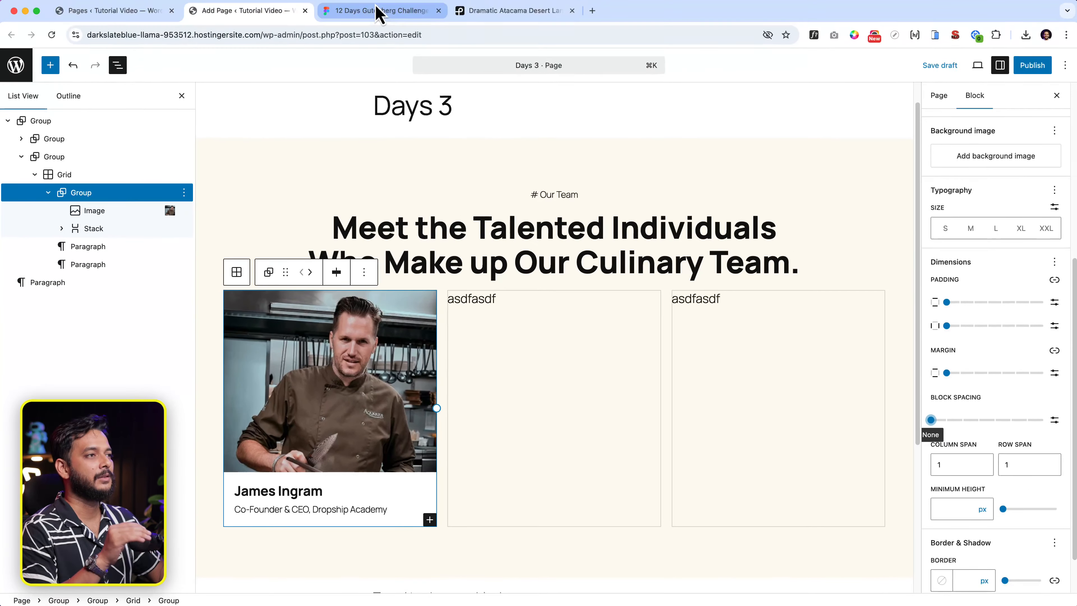
left_click(377, 12)
Read the name-and-title frame's auto-layout padding and gap in Figma, then go back to WordPress.
left_click(484, 382)
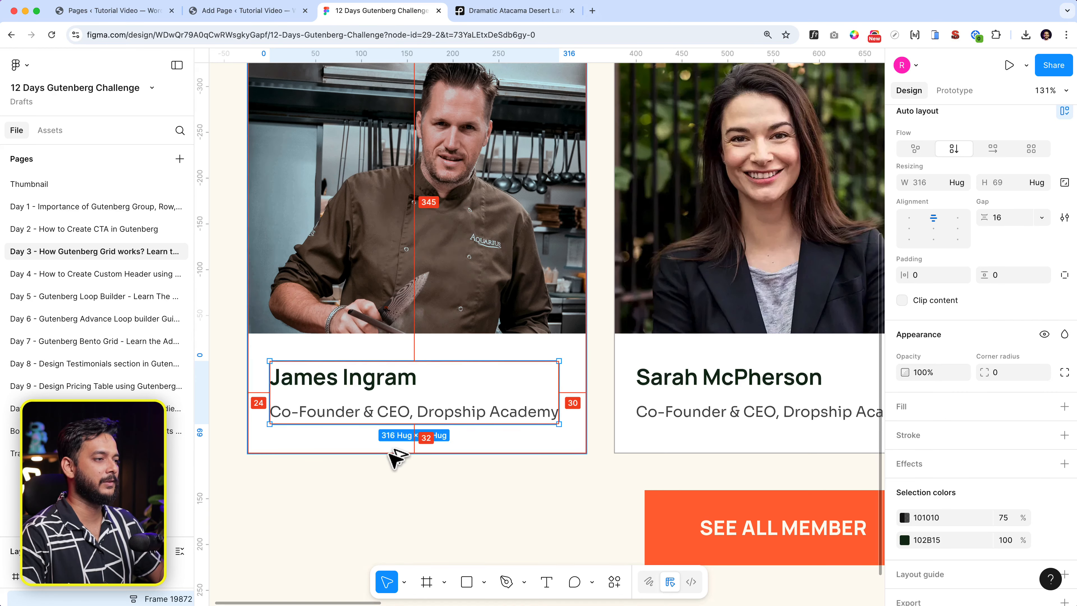
left_click(250, 11)
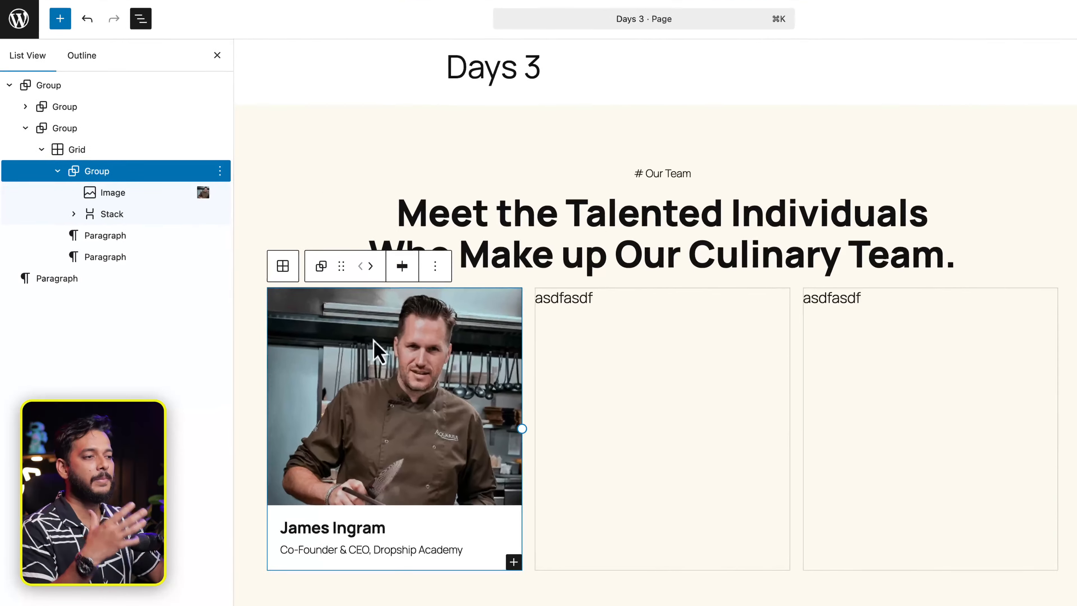
Set the name-and-title stack's vertical padding to 30 px and widen its horizontal padding.
left_click(151, 214)
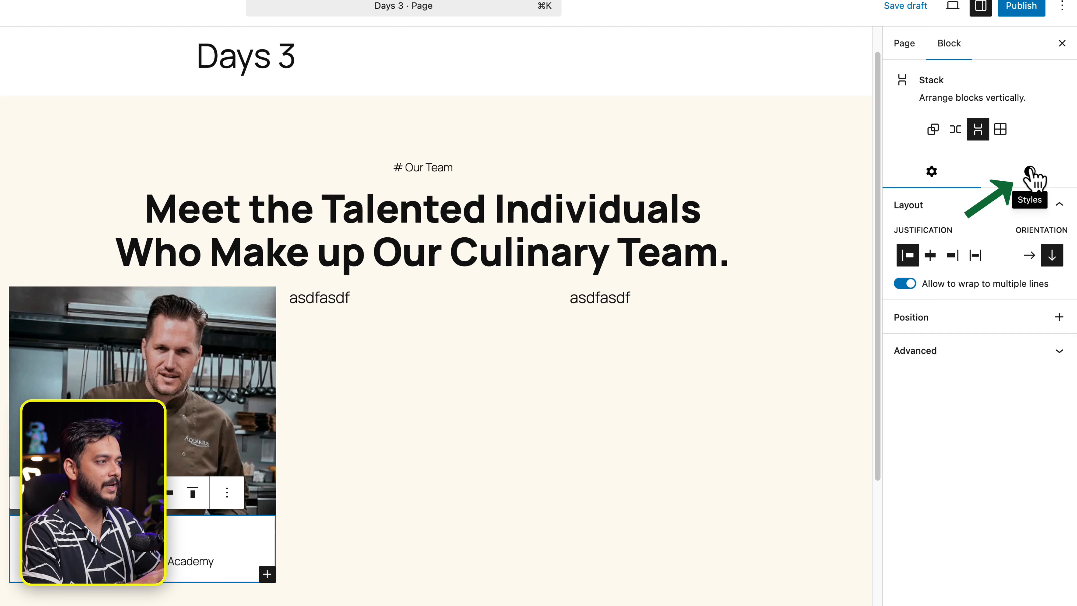
left_click(1032, 172)
scroll(997, 467, "down", 4)
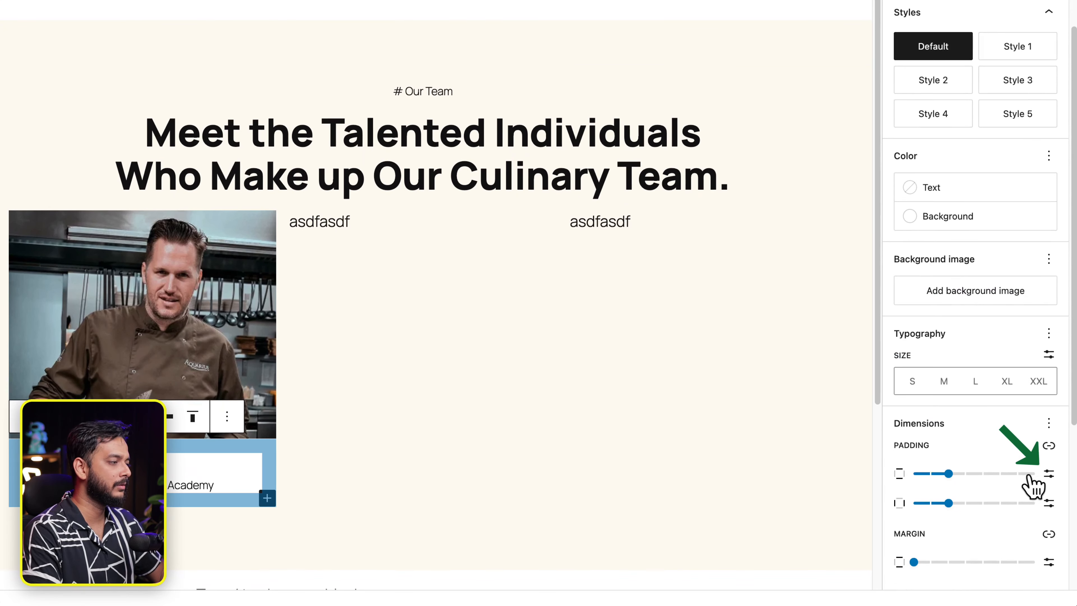
left_click(1048, 474)
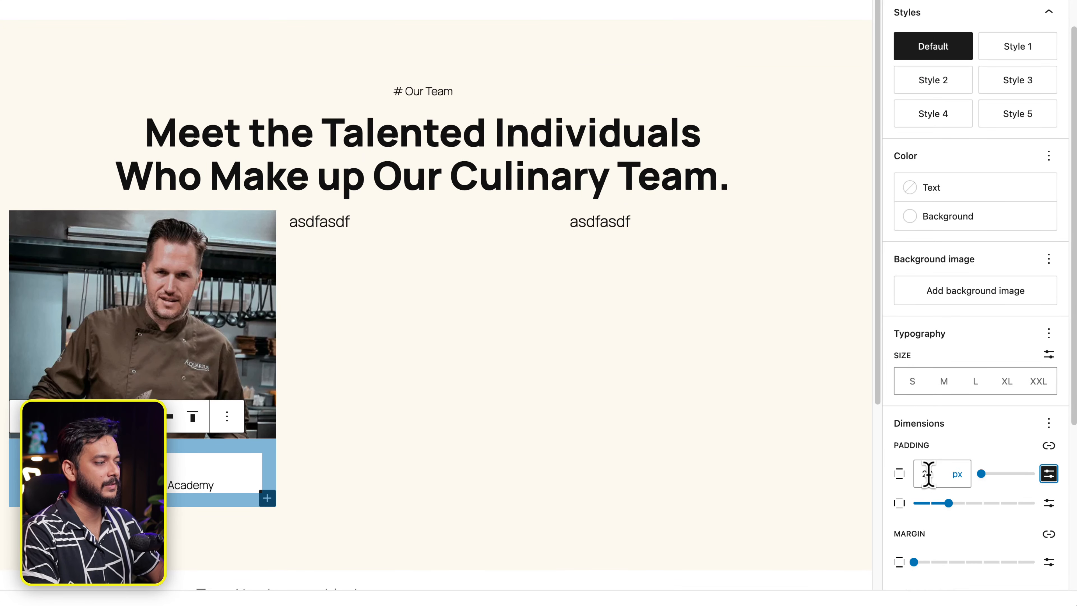
left_click(1048, 474)
left_click_drag(946, 473, 963, 475)
left_click(1049, 473)
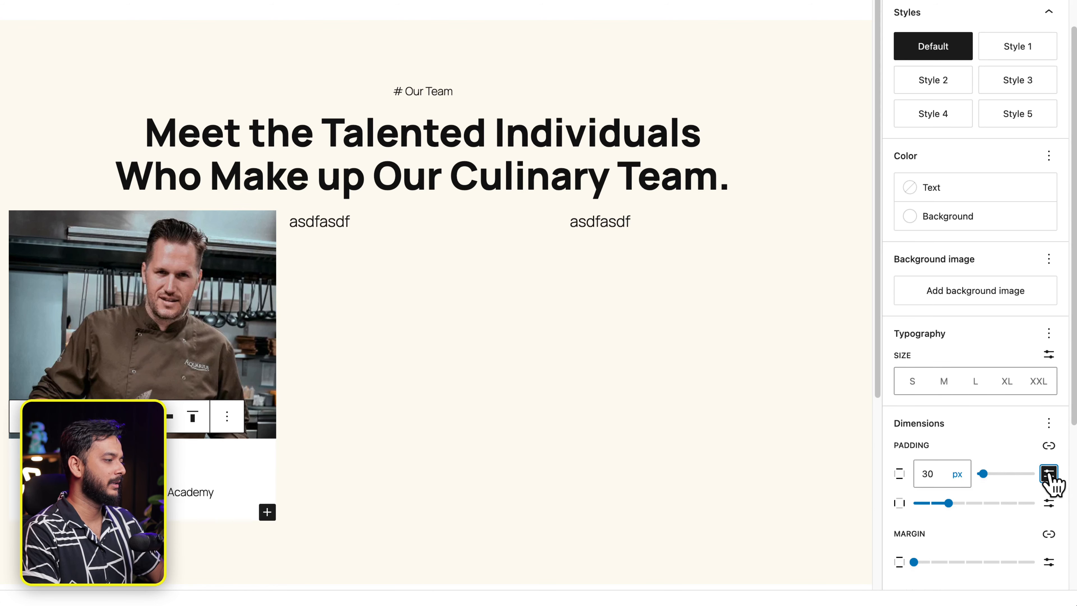
left_click(1049, 474)
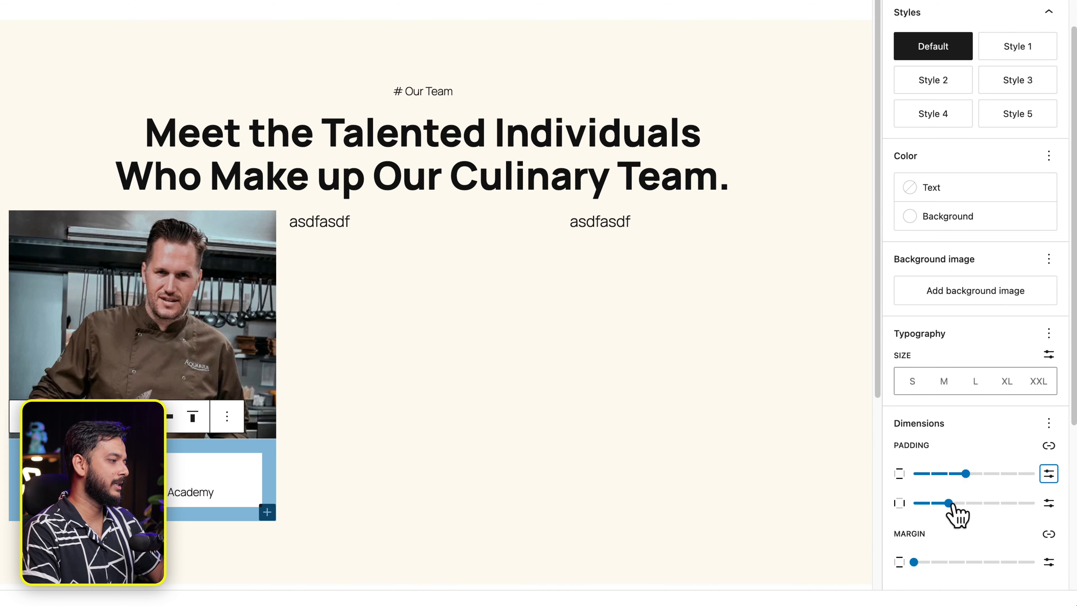
left_click_drag(949, 503, 965, 503)
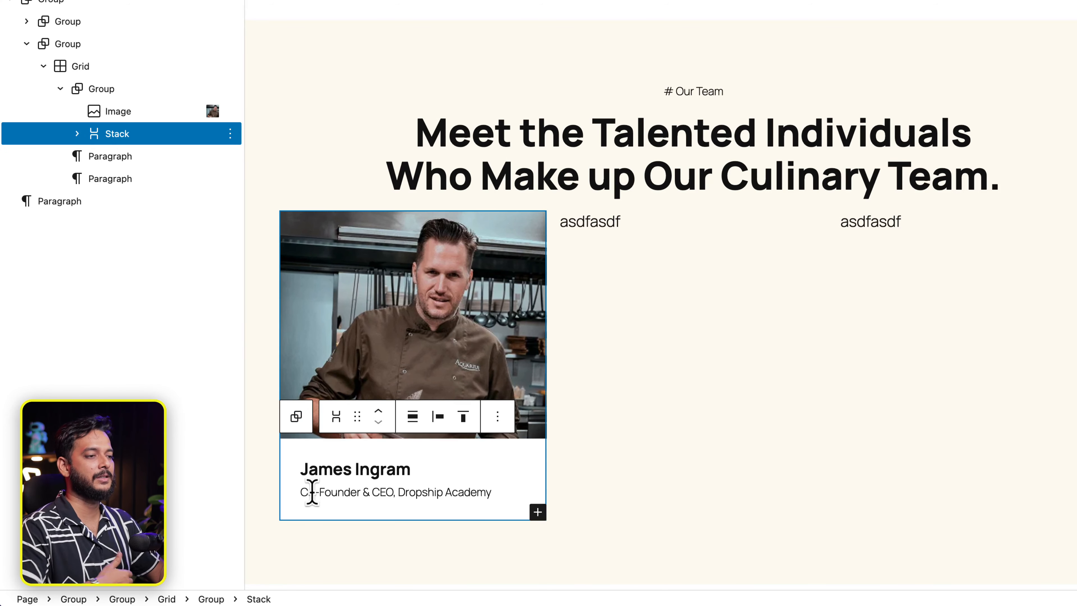
left_click(306, 468)
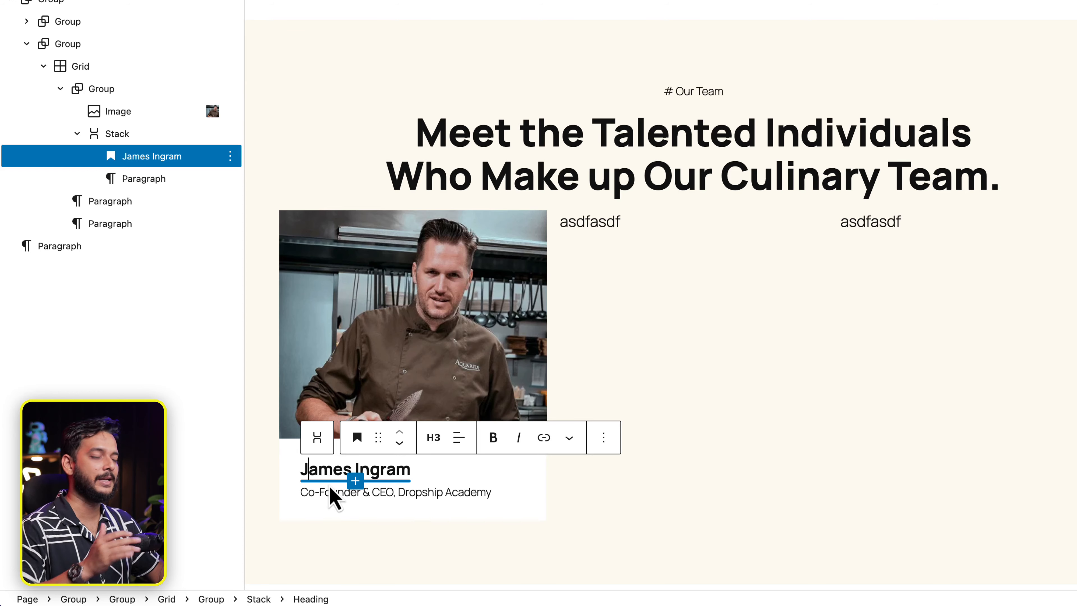
left_click(566, 512)
left_click(506, 513)
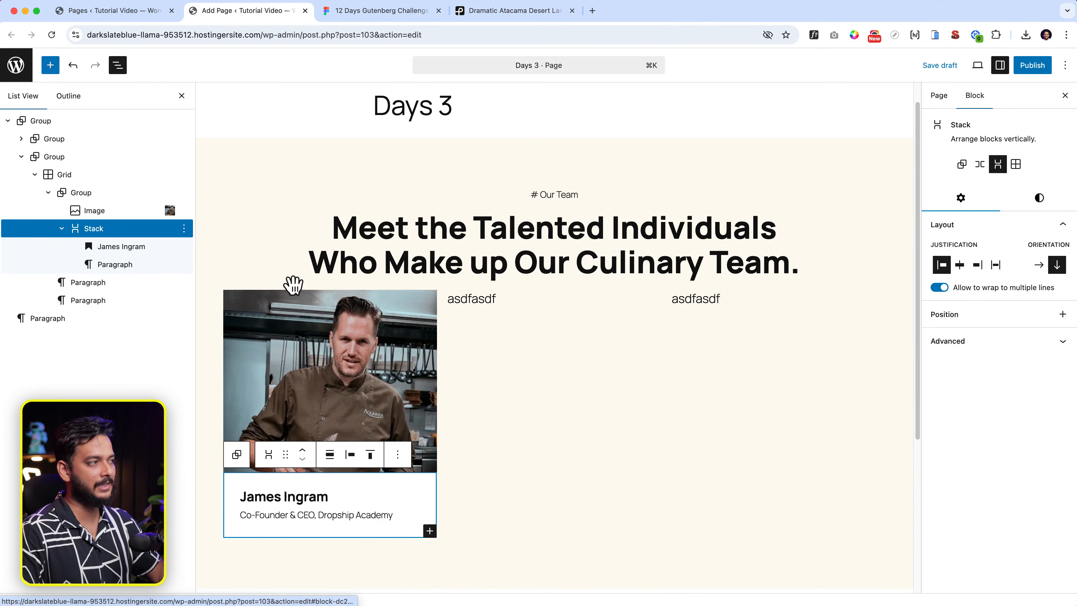
Give the first card's name-and-title stack a 1 px border in the grey theme colour.
left_click(1040, 199)
scroll(998, 493, "down", 7)
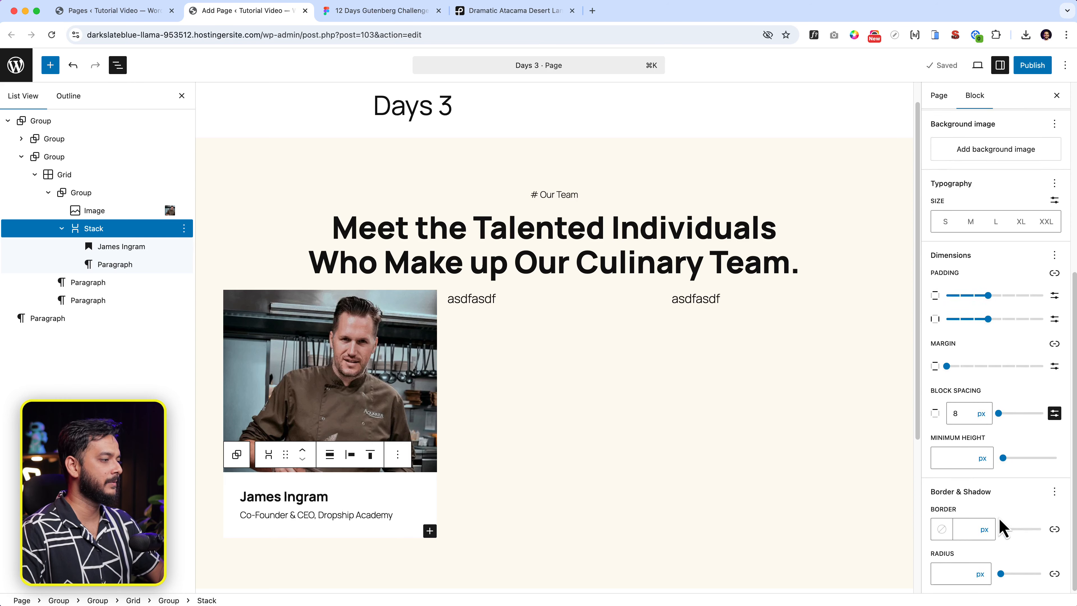
left_click(963, 528)
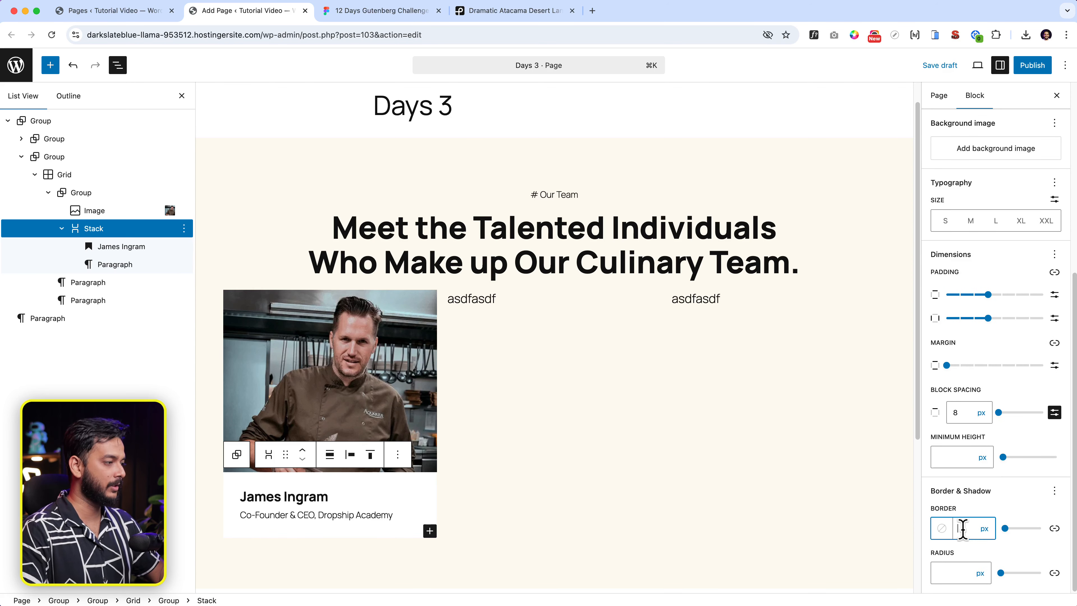
type("1")
left_click(941, 528)
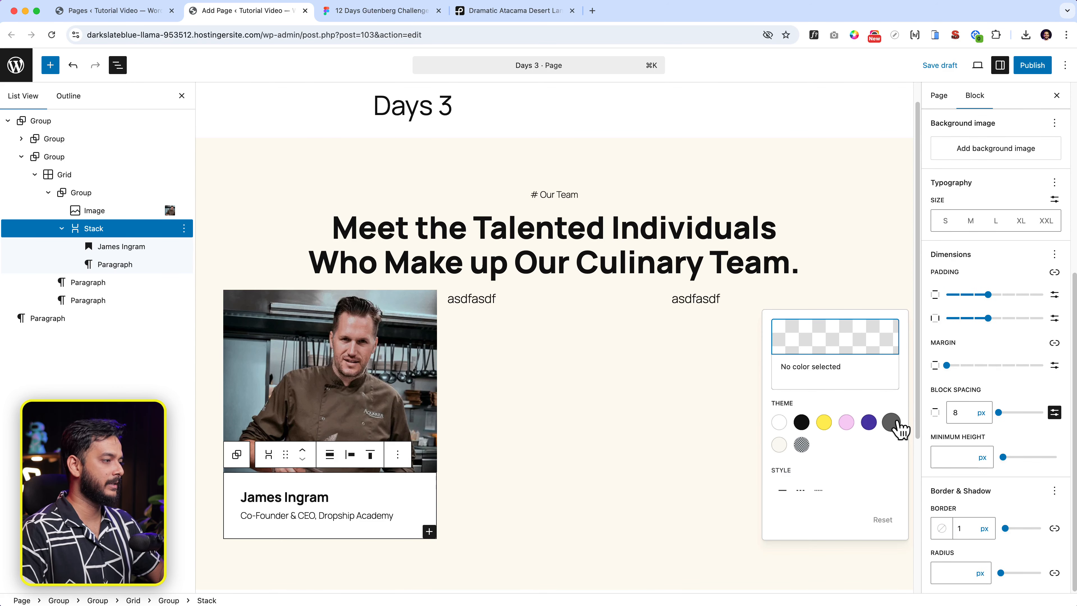
left_click(895, 423)
left_click(571, 484)
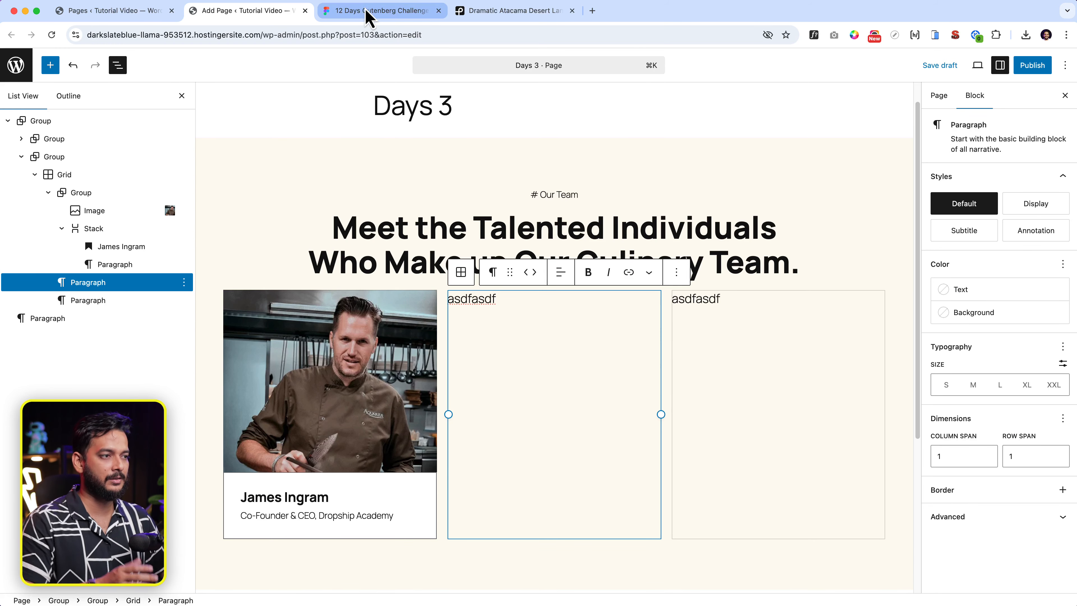
left_click(373, 11)
Sample the grey card border colour (#B2B2B2) from the Figma team frame with the colour picker.
left_click(280, 537)
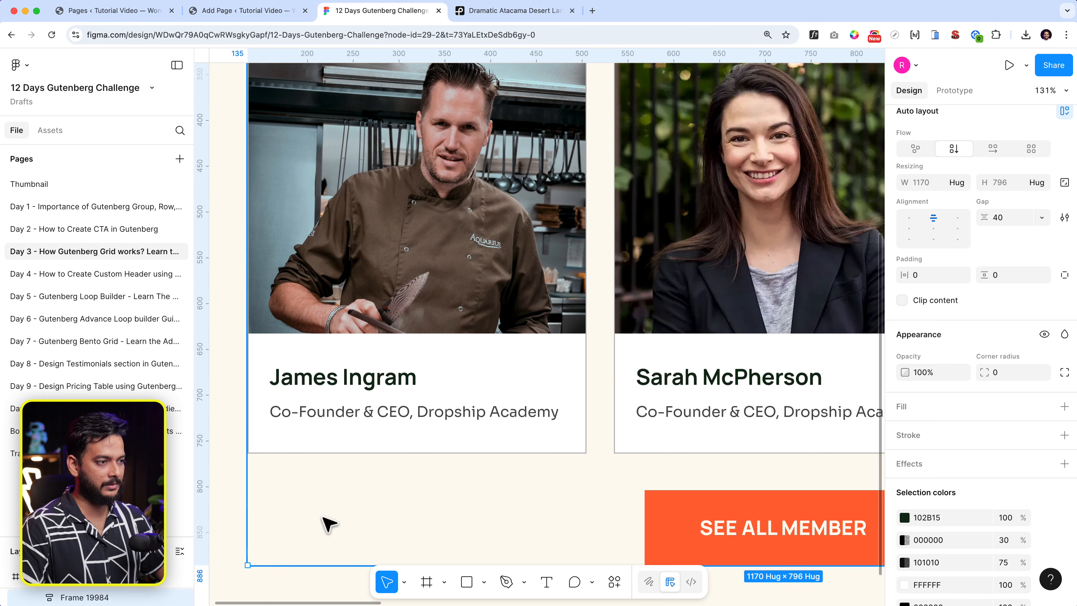
scroll(281, 465, "up", 10, "ctrl")
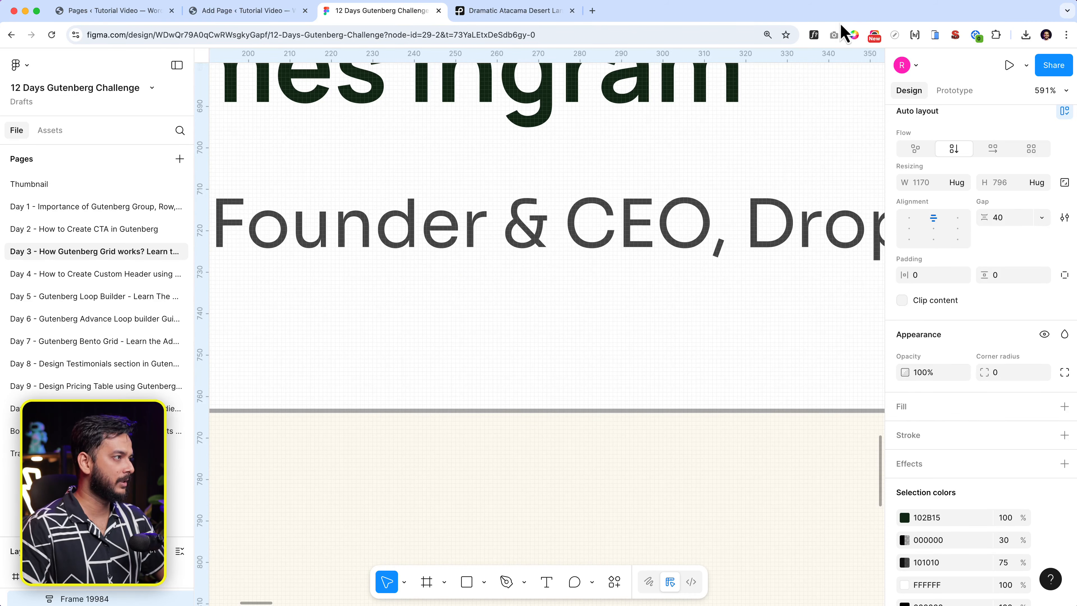
left_click(854, 35)
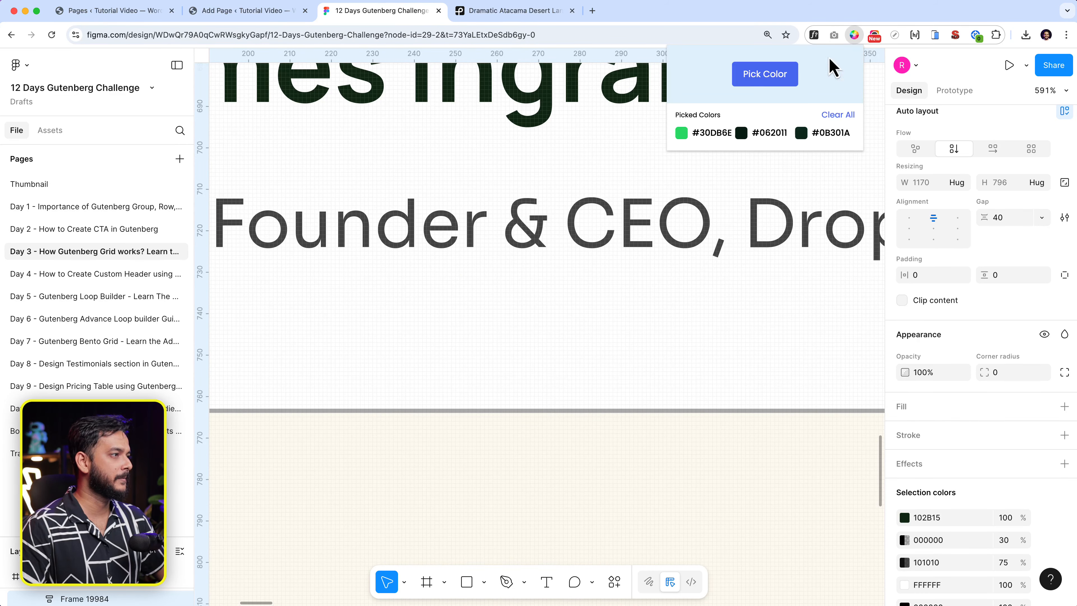
left_click(754, 81)
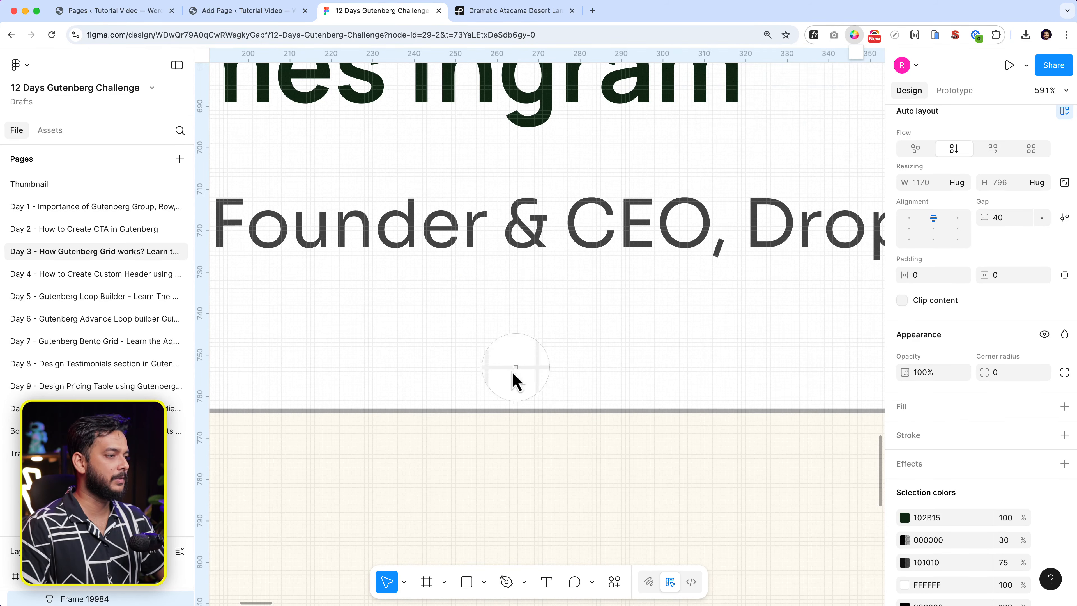
left_click(503, 410)
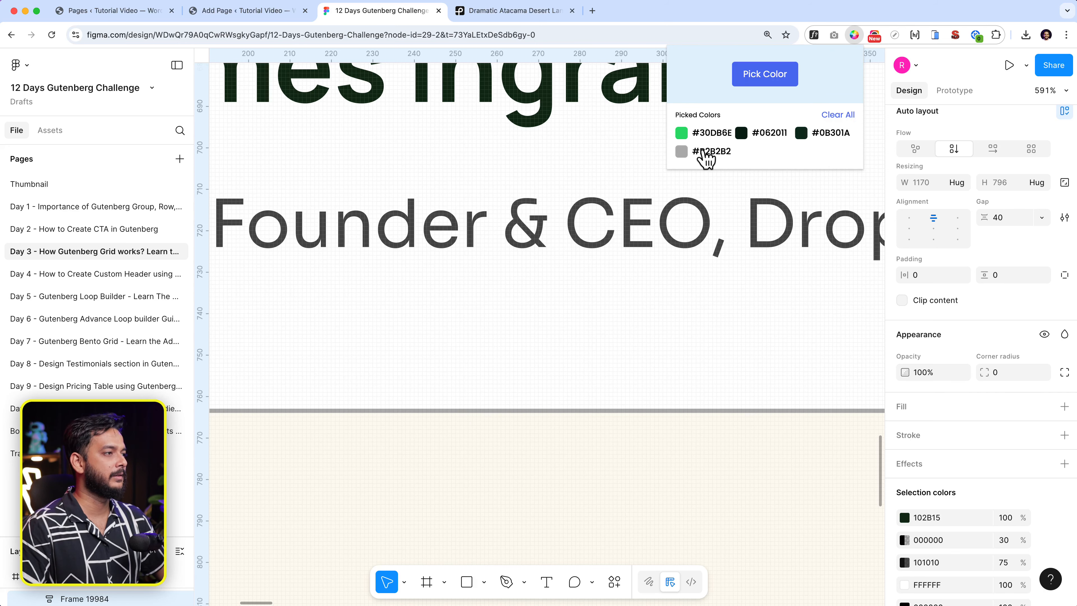
left_click(259, 12)
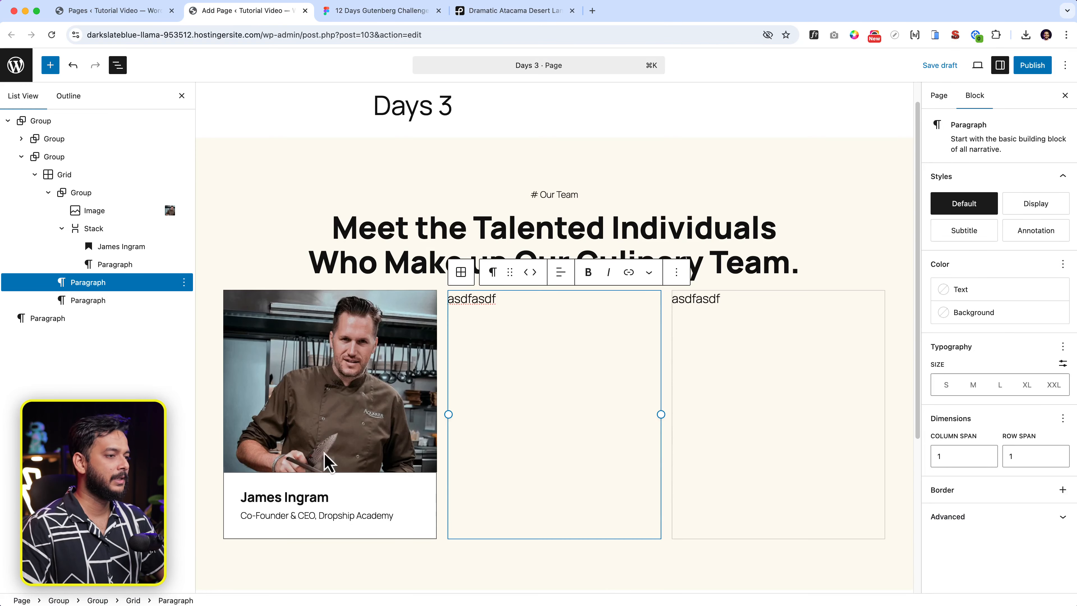
Set the name-and-title stack's border colour to the custom hex value B2B2B2.
left_click(393, 538)
left_click(1048, 207)
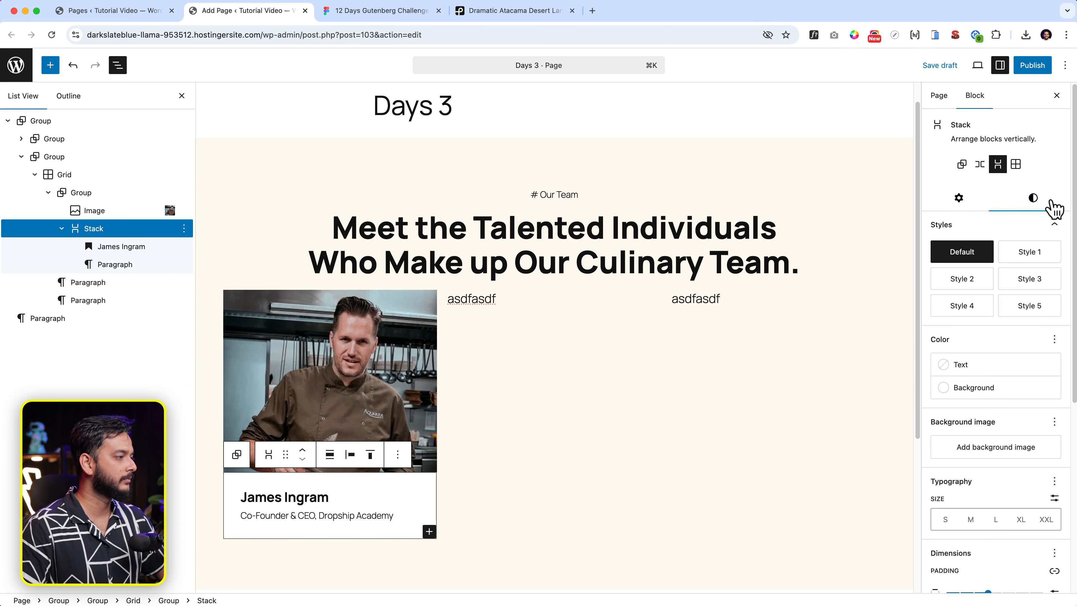
scroll(997, 403, "down", 7)
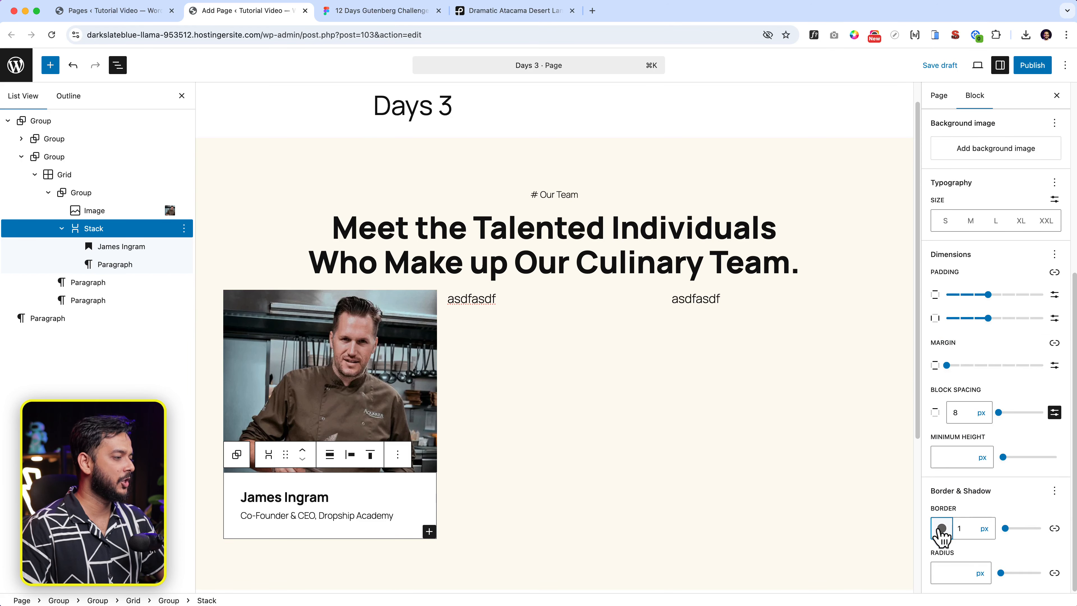
left_click(942, 528)
left_click(842, 342)
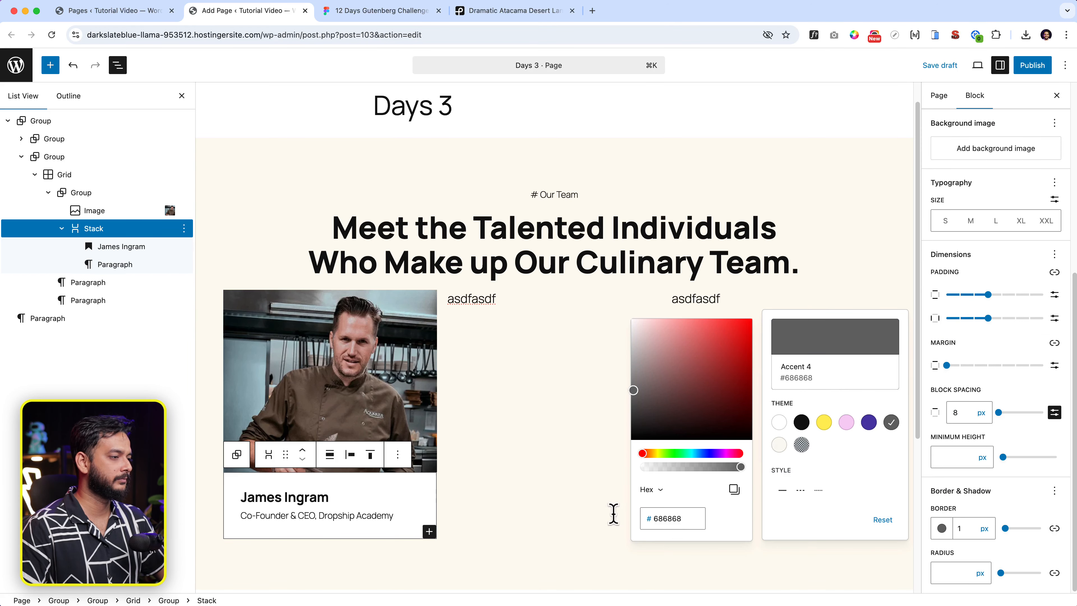
double_click(681, 518)
type("B2B2B2")
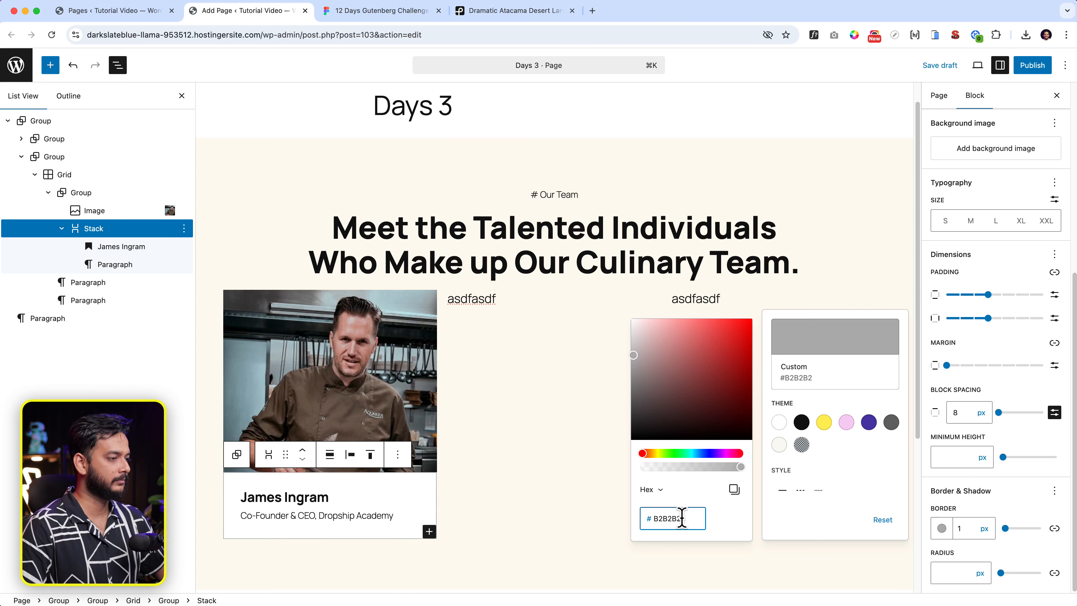
left_click(785, 585)
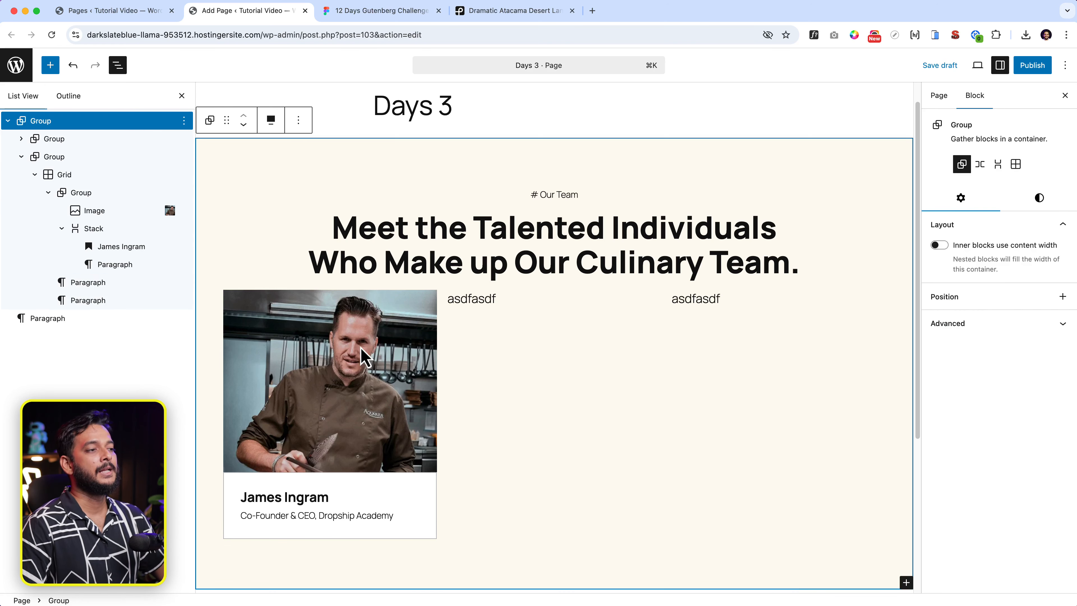
left_click(471, 303)
double_click(475, 301)
Delete both 'asdfasdf' placeholder paragraphs from the grid, leaving only the chef card.
left_click(676, 272)
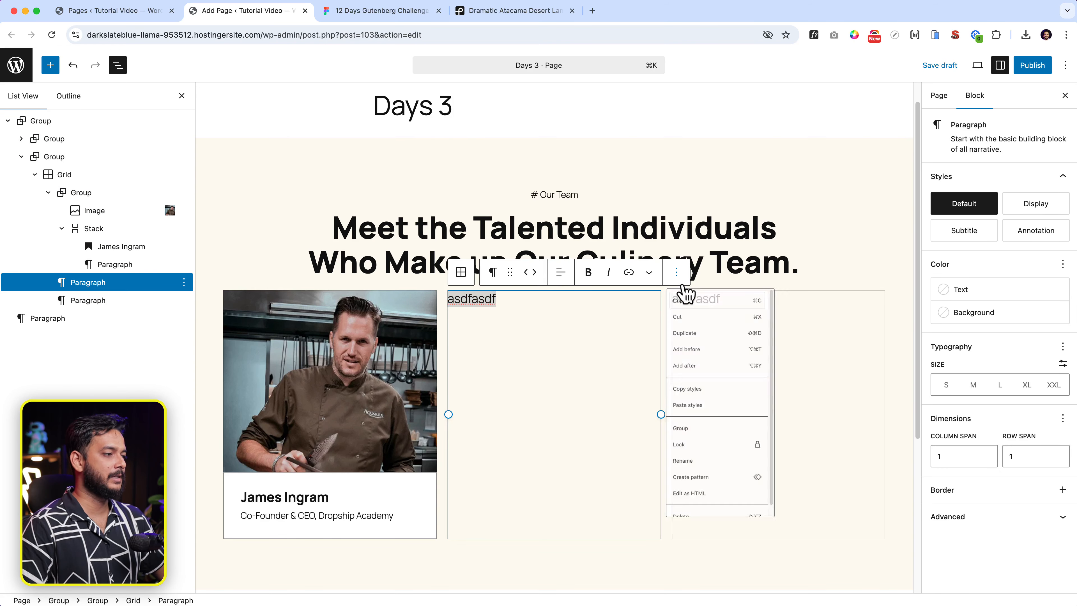
left_click(687, 592)
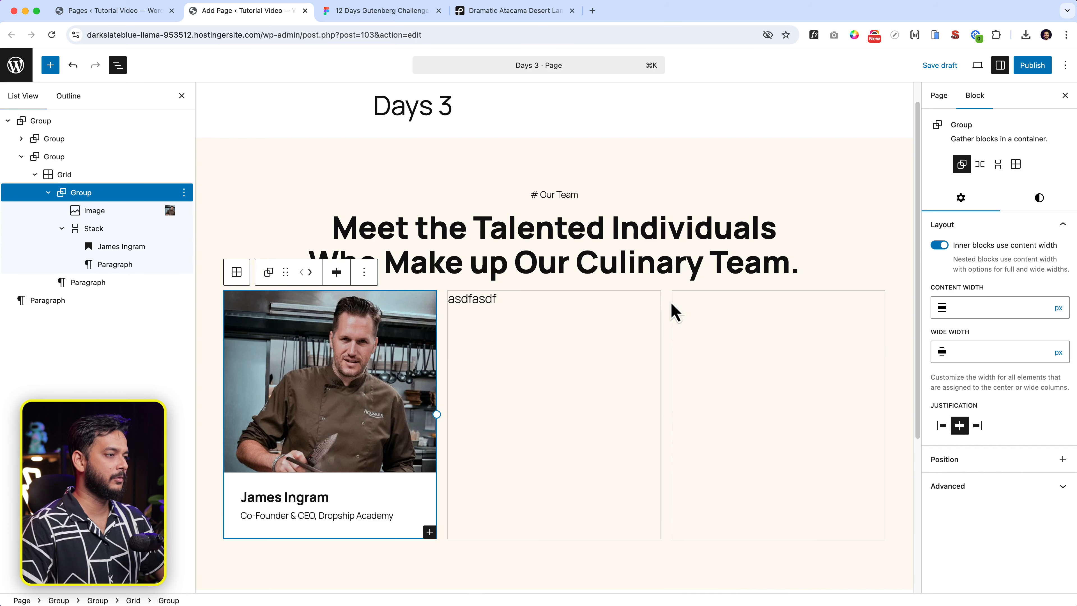
left_click(500, 297)
left_click(677, 274)
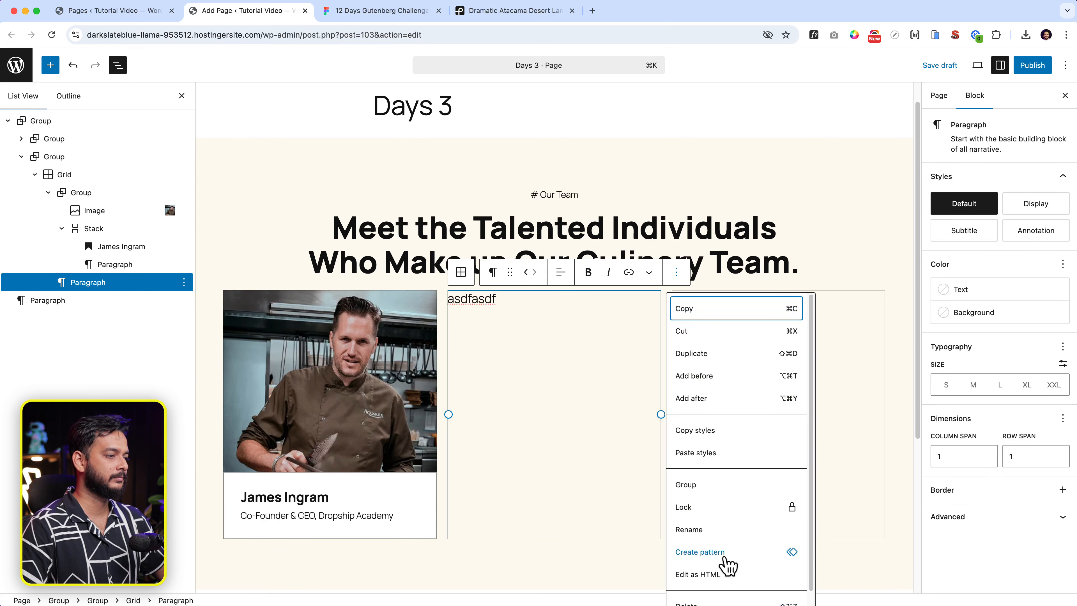
scroll(717, 564, "down", 1)
left_click(711, 593)
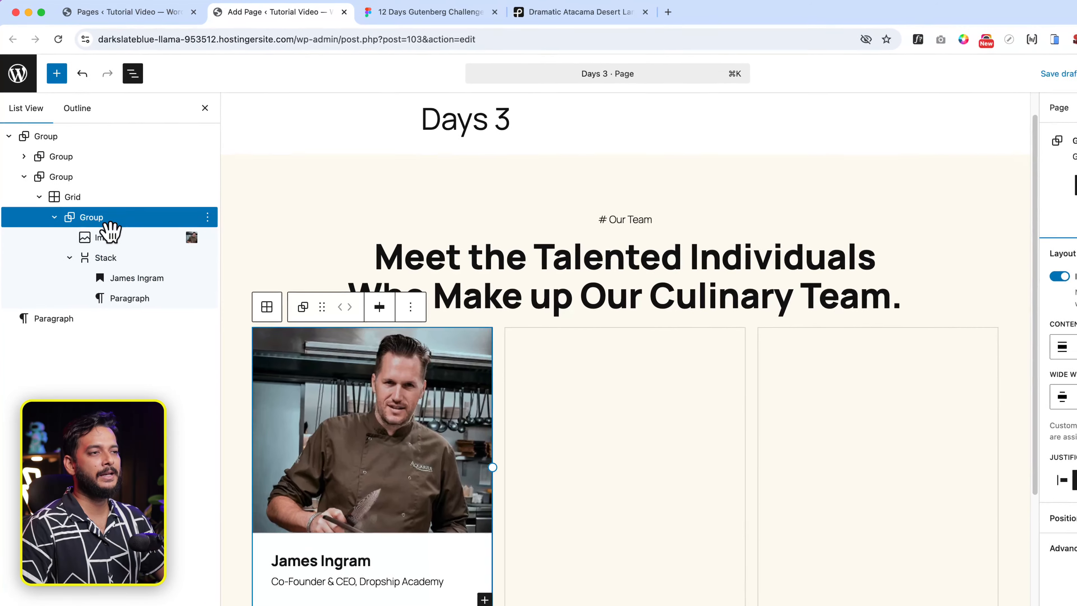
left_click(212, 221)
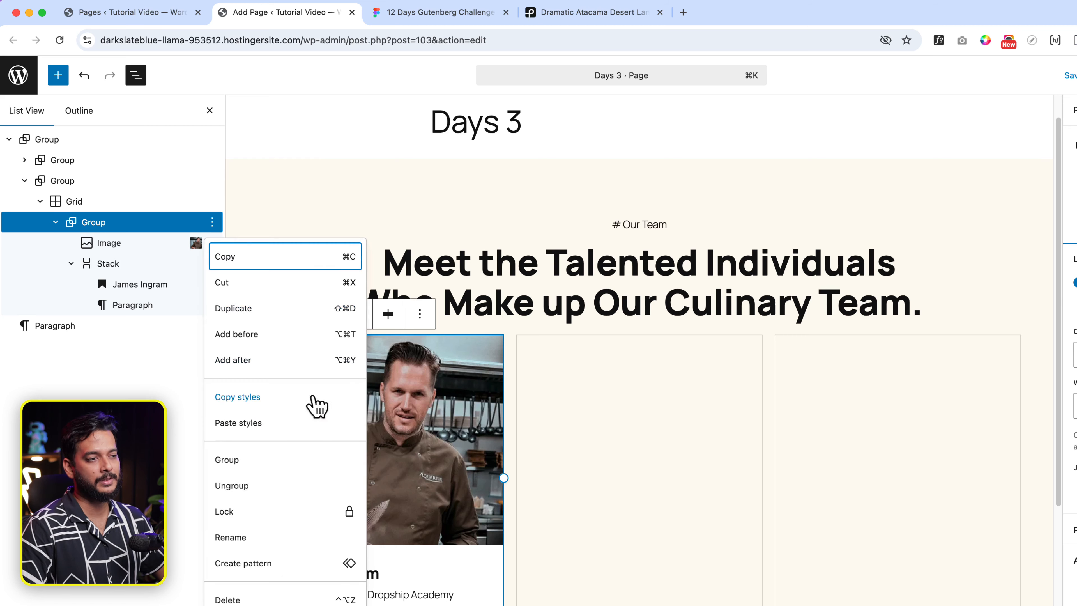
Rename the chef card's group block to 'Team Member'.
left_click(250, 538)
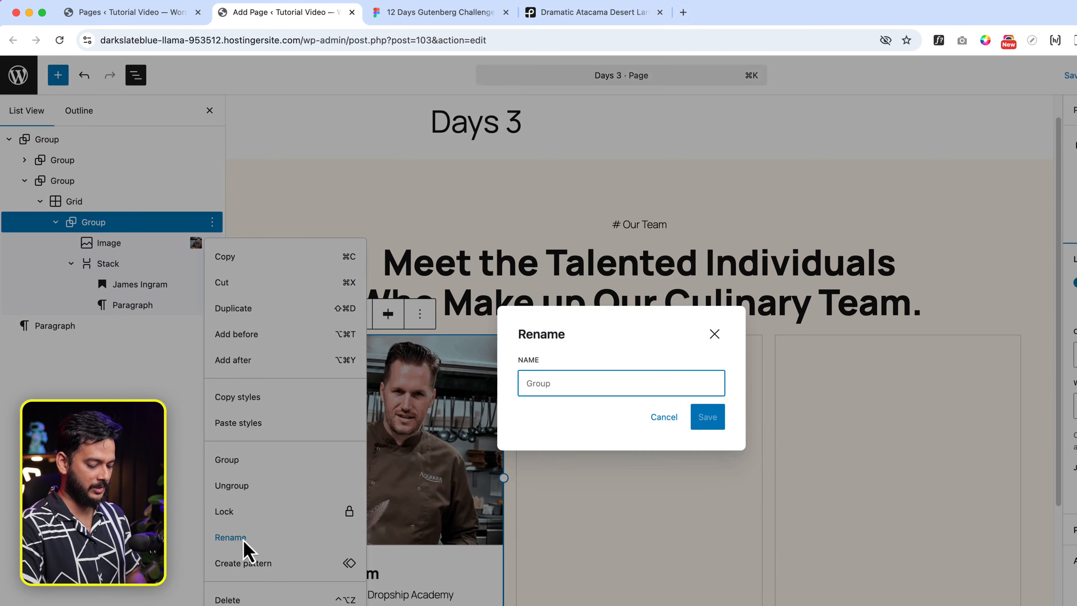
type("Team Member")
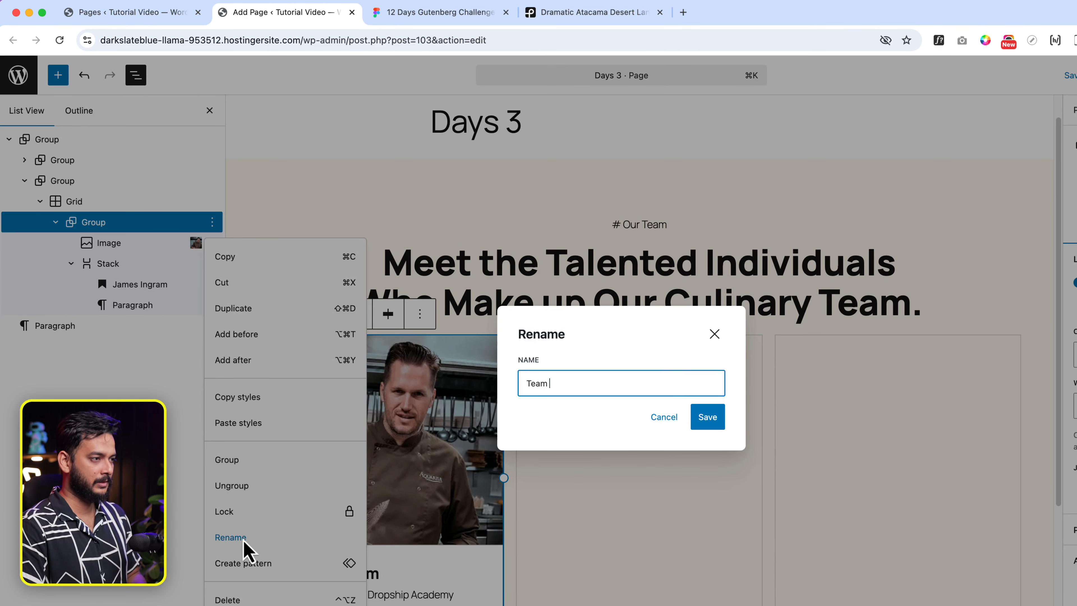
left_click(701, 419)
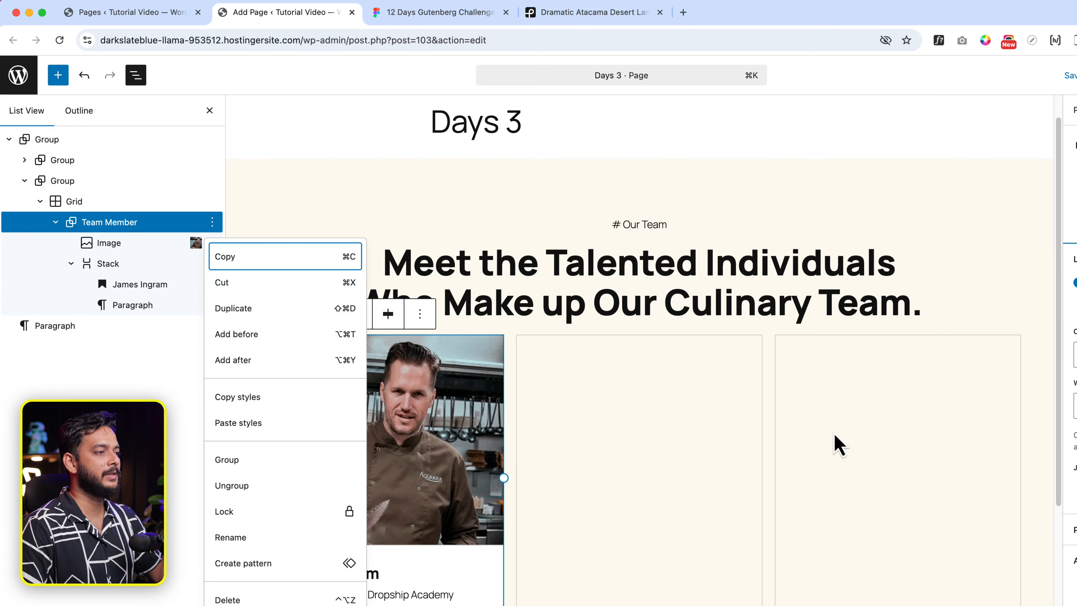
left_click(656, 440)
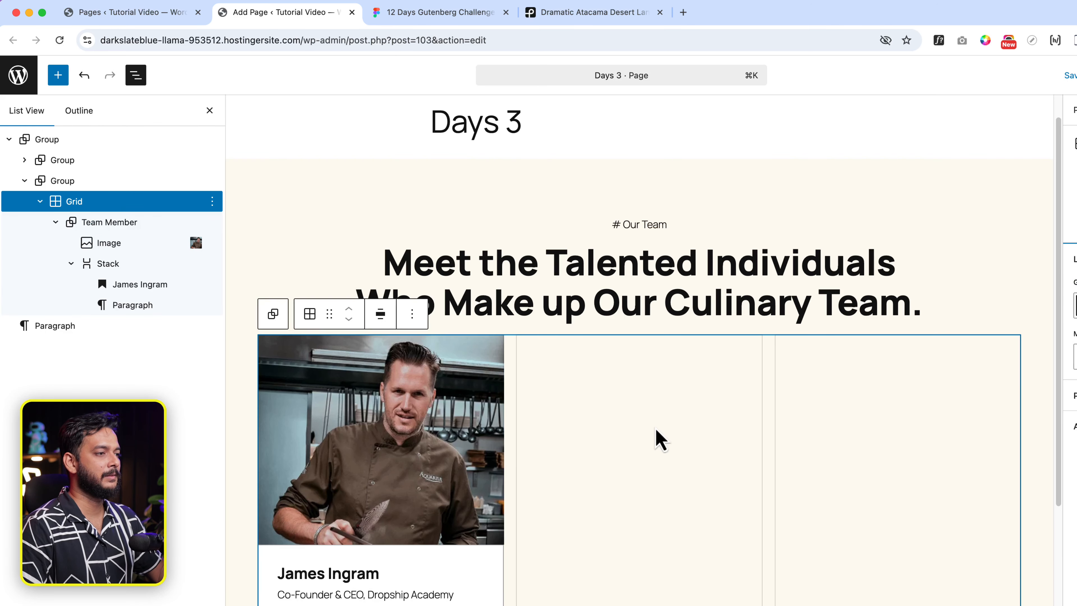
Duplicate the Team Member card into three copies and publish the Days 3 page.
left_click(140, 232)
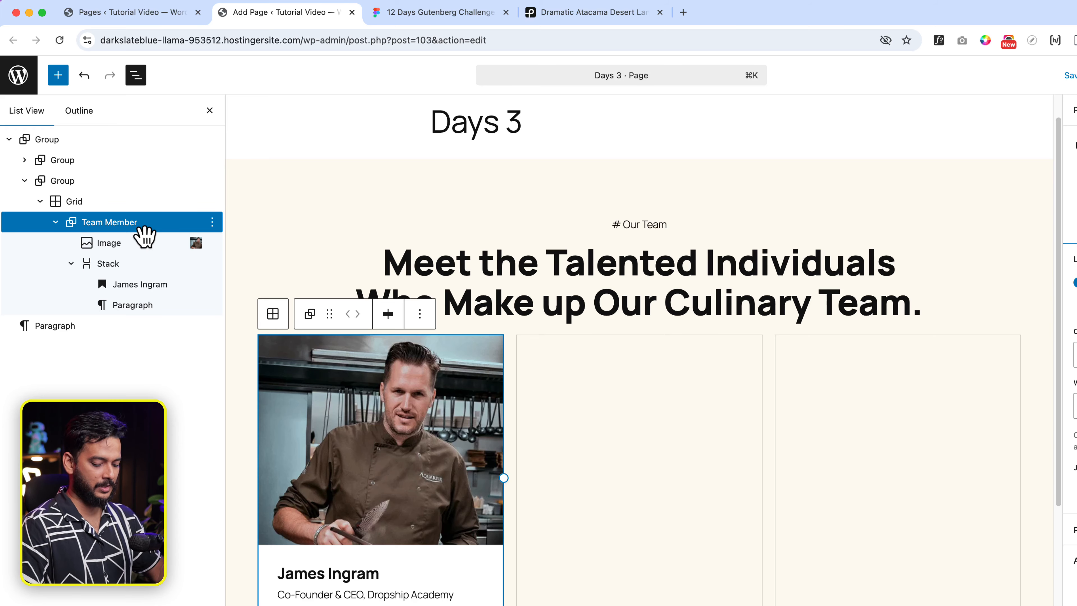
key("shift+super+d")
key("shift+super+d")
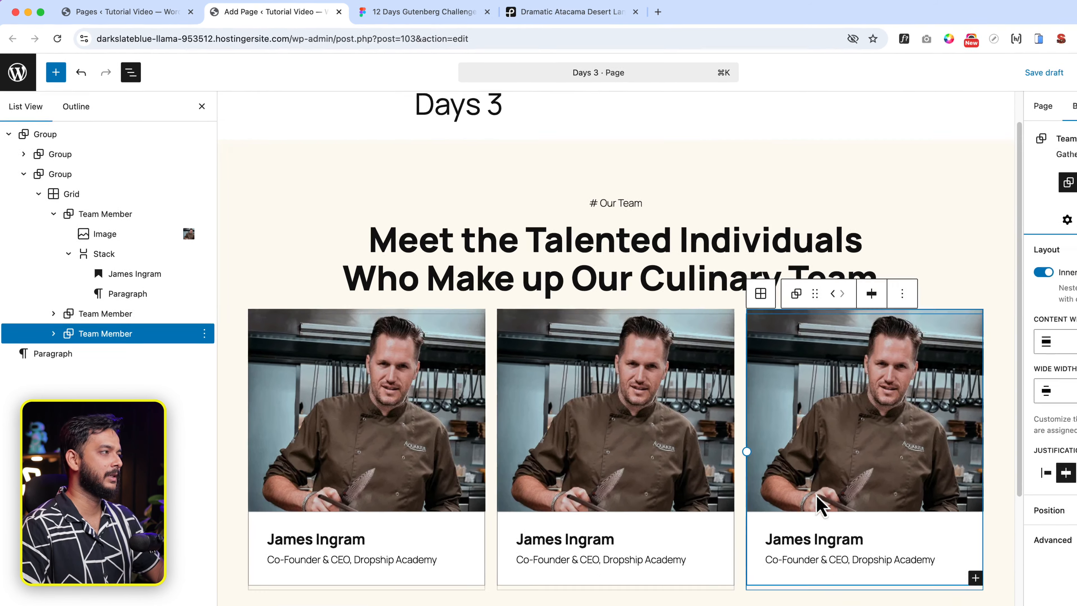
scroll(817, 495, "down", 1)
left_click(1034, 71)
left_click(1034, 63)
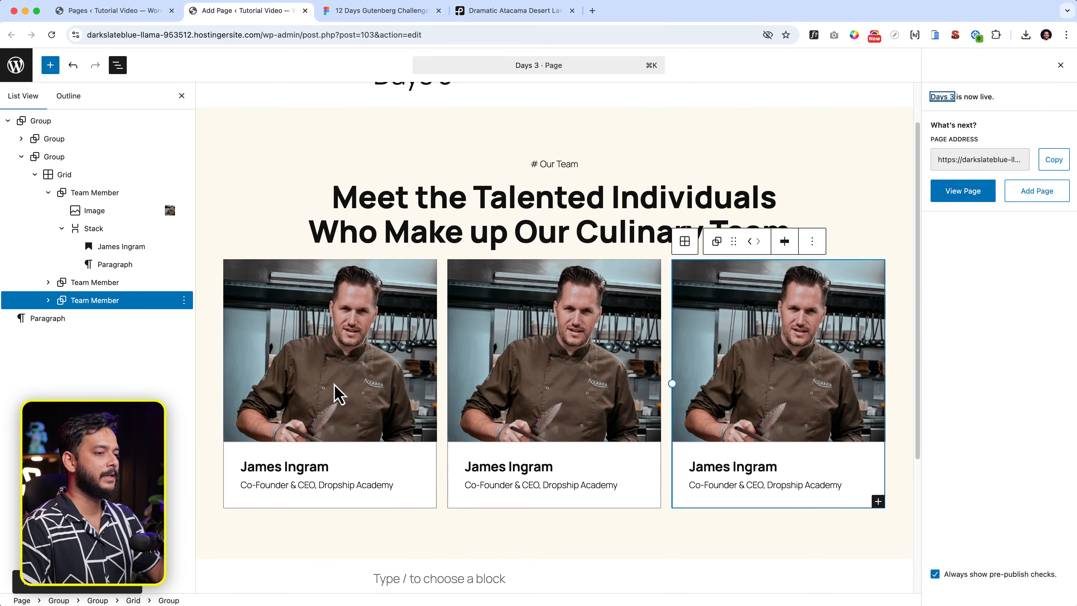
Preview the published Days 3 page in a new tab, then return to the editor zoomed out.
left_click(112, 579, "super")
left_click(381, 12)
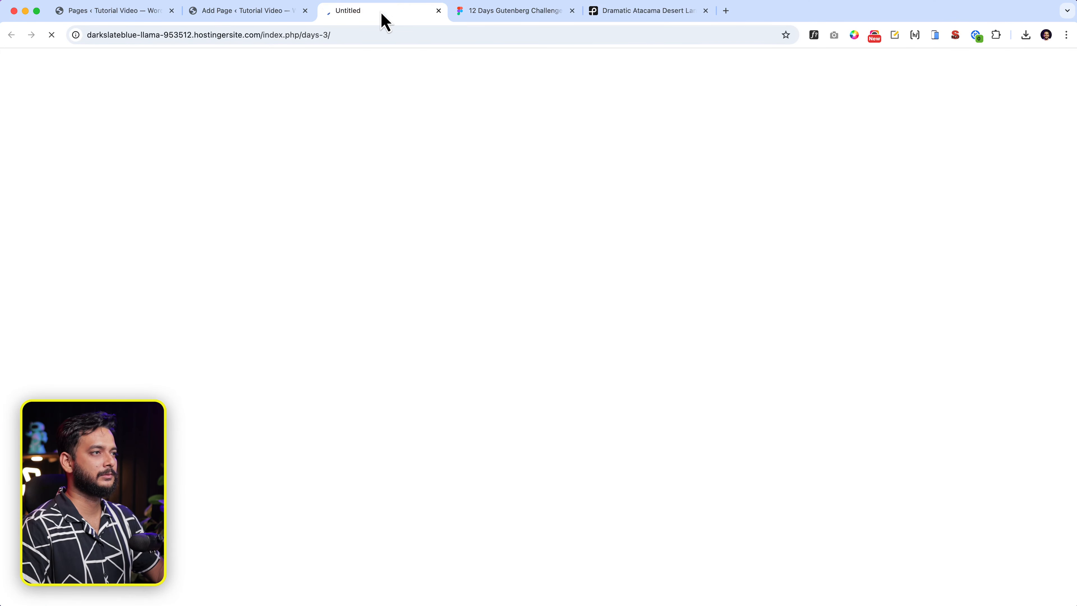
scroll(430, 388, "down", 5)
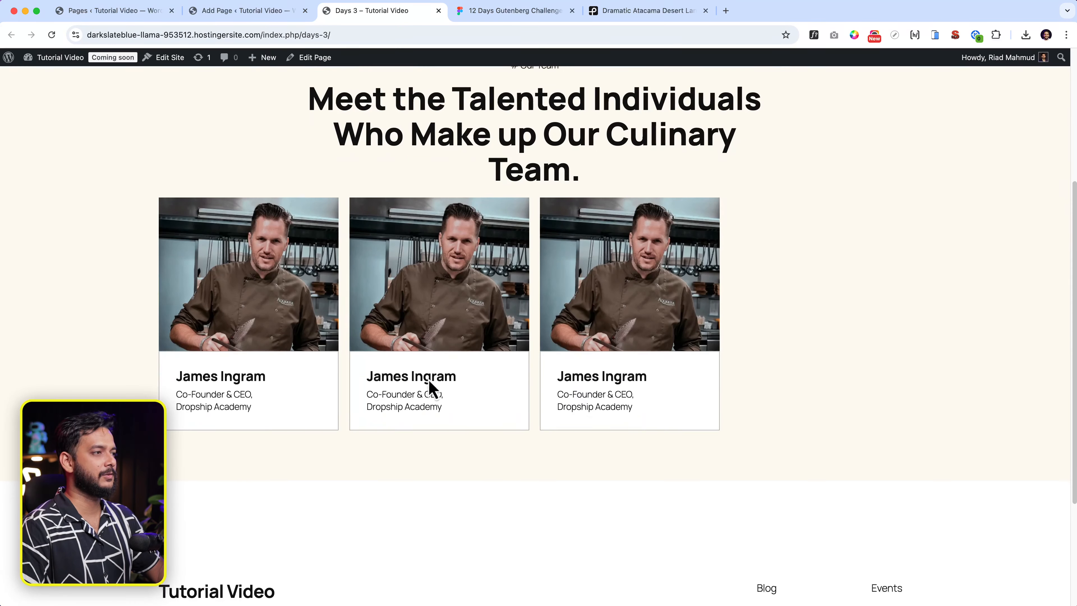
scroll(764, 342, "down", 2)
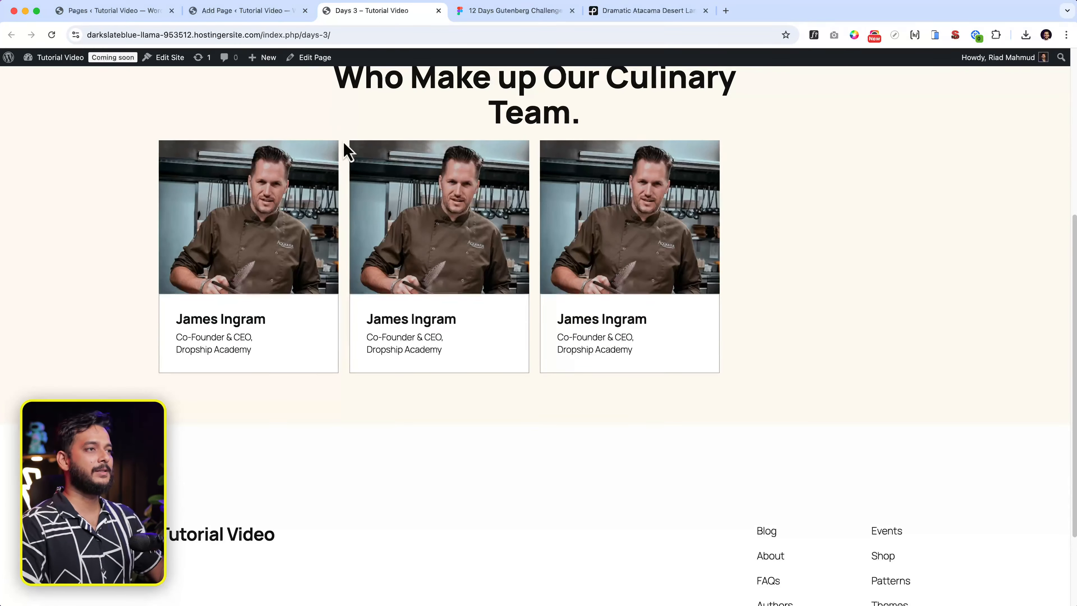
left_click(247, 19)
left_click(1064, 98)
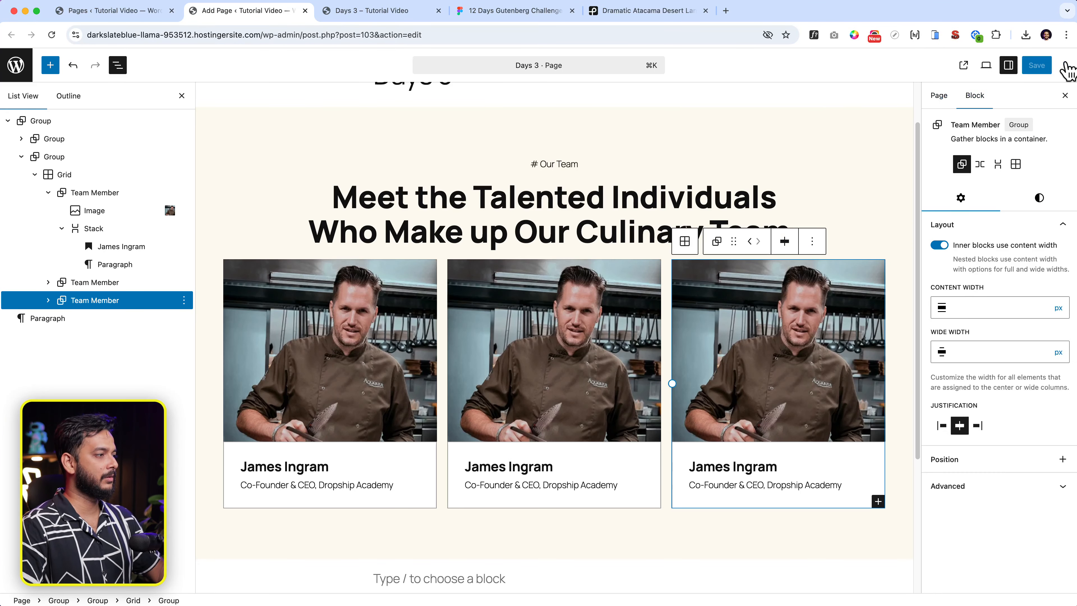
key("super+minus")
key("super+minus")
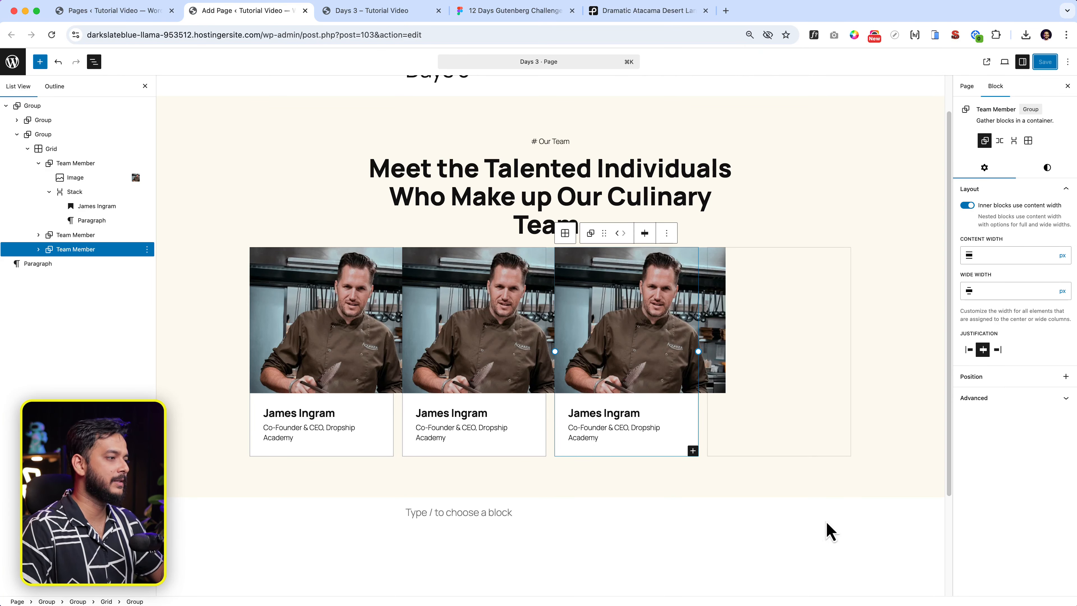
Set the team grid to automatic columns with a 26 rem minimum column width and save.
left_click(810, 470)
left_click(556, 428)
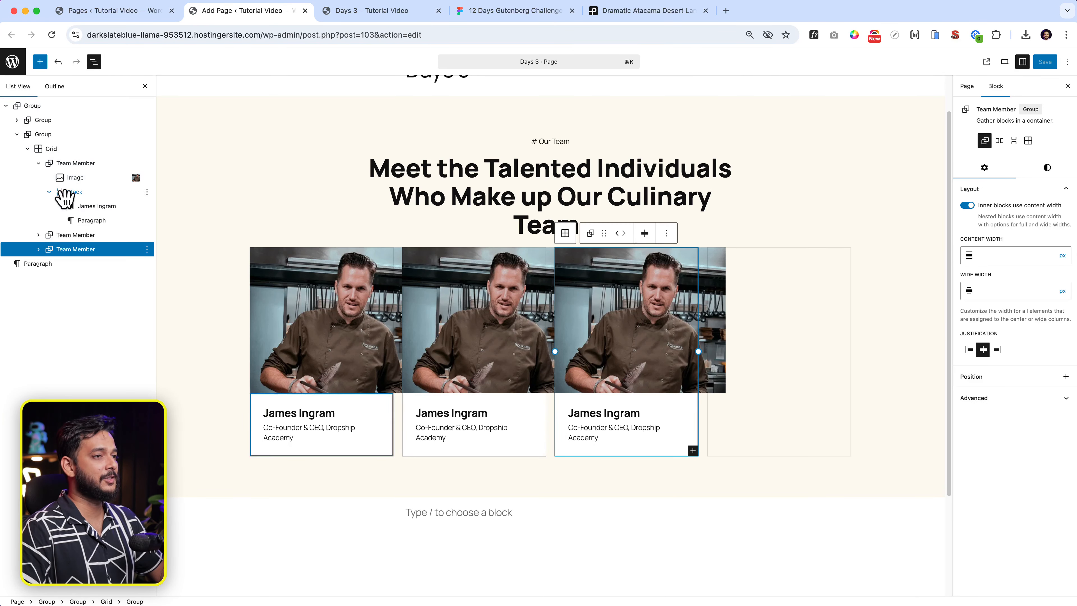
left_click(74, 151)
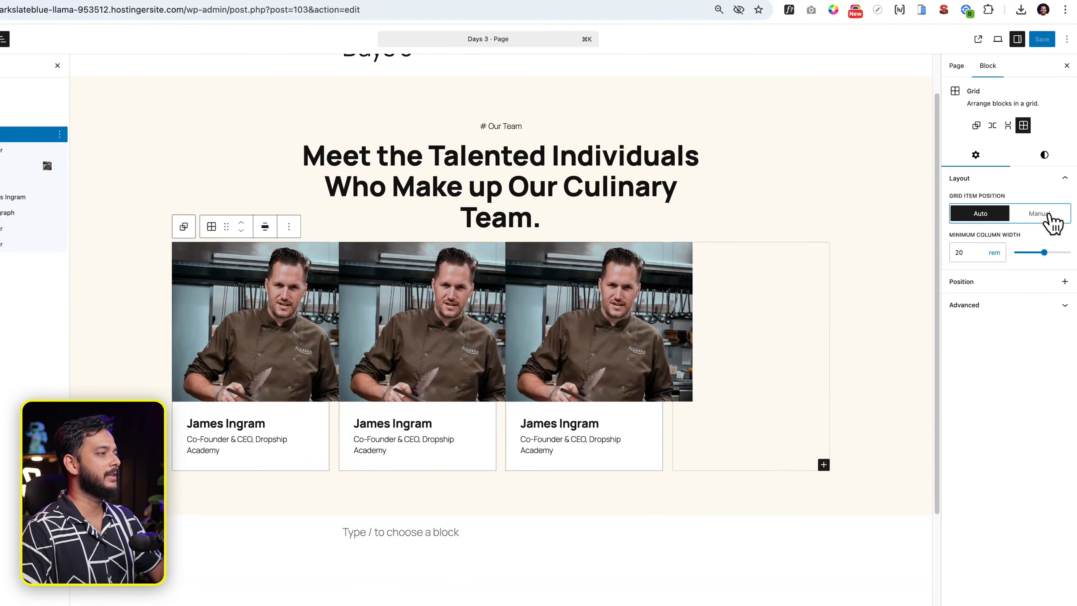
left_click(1051, 221)
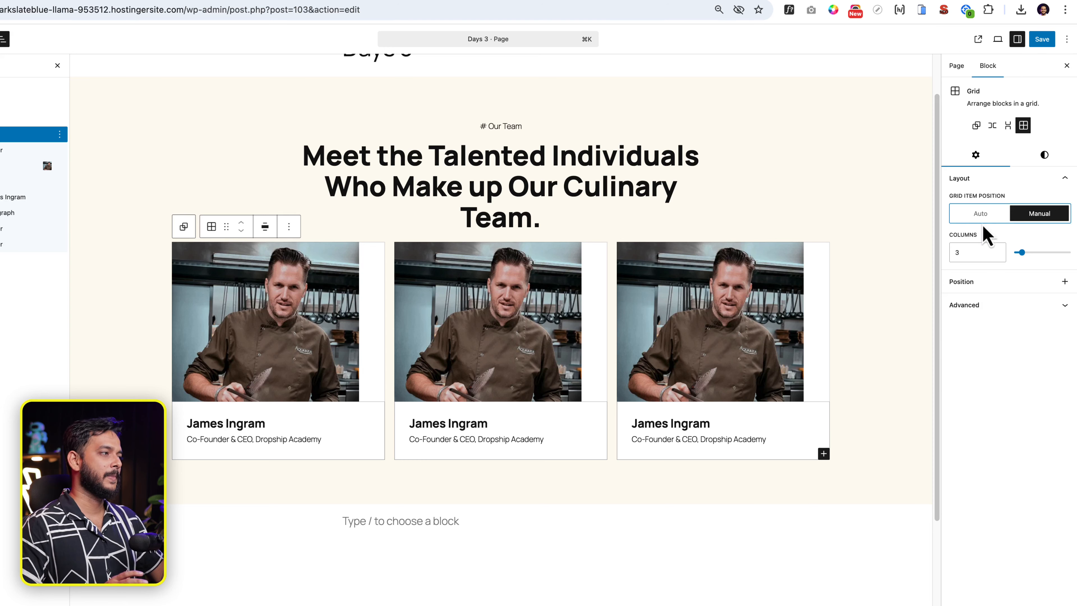
left_click(982, 216)
left_click_drag(1044, 253, 1055, 254)
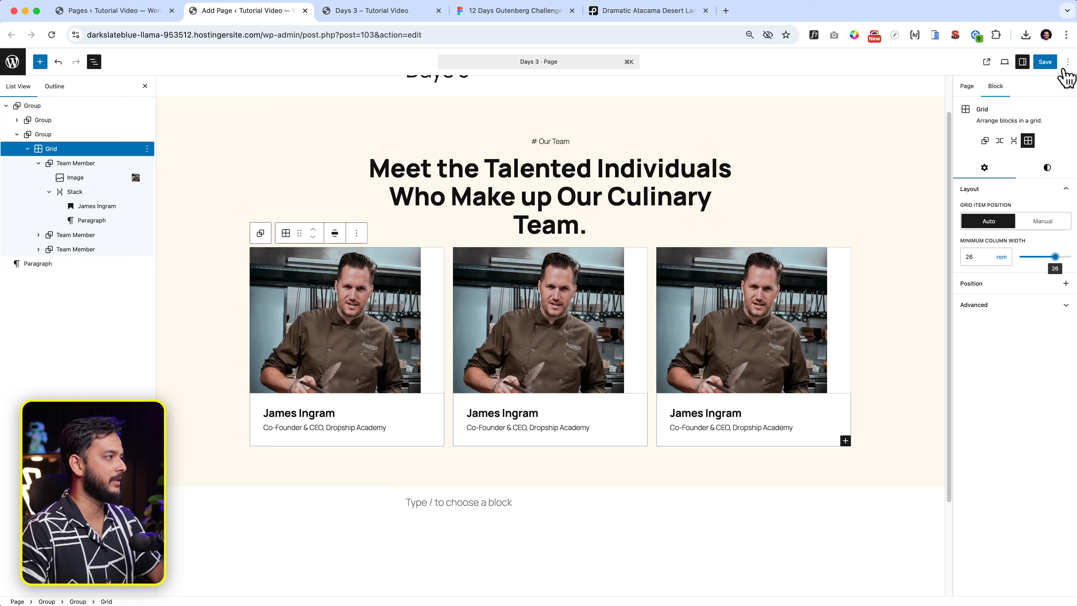
left_click(1046, 63)
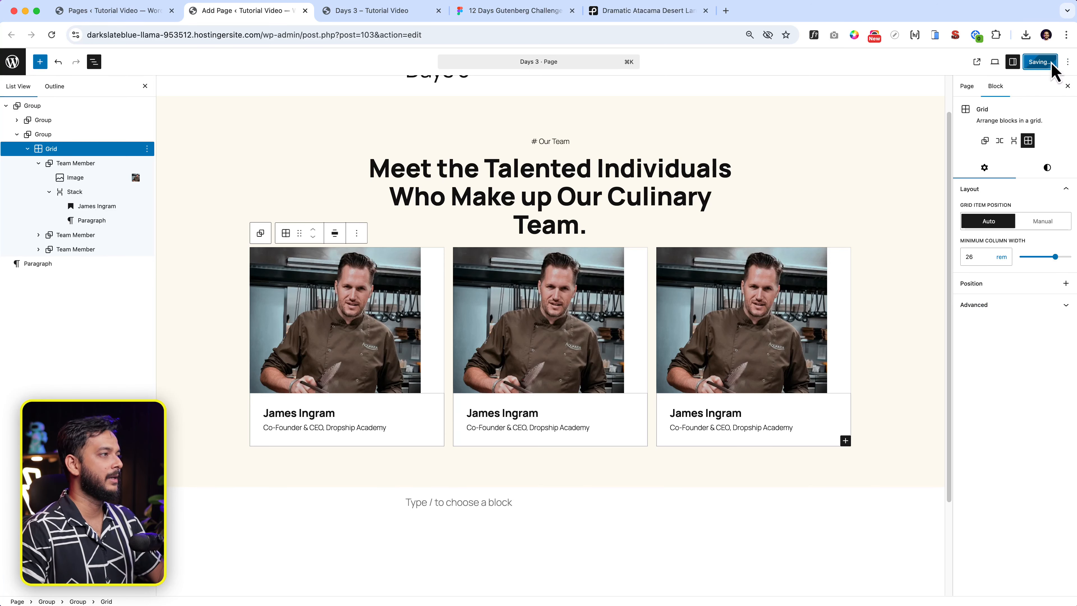
Reload the live Days 3 page to check the updated grid.
left_click(364, 11)
left_click(353, 34)
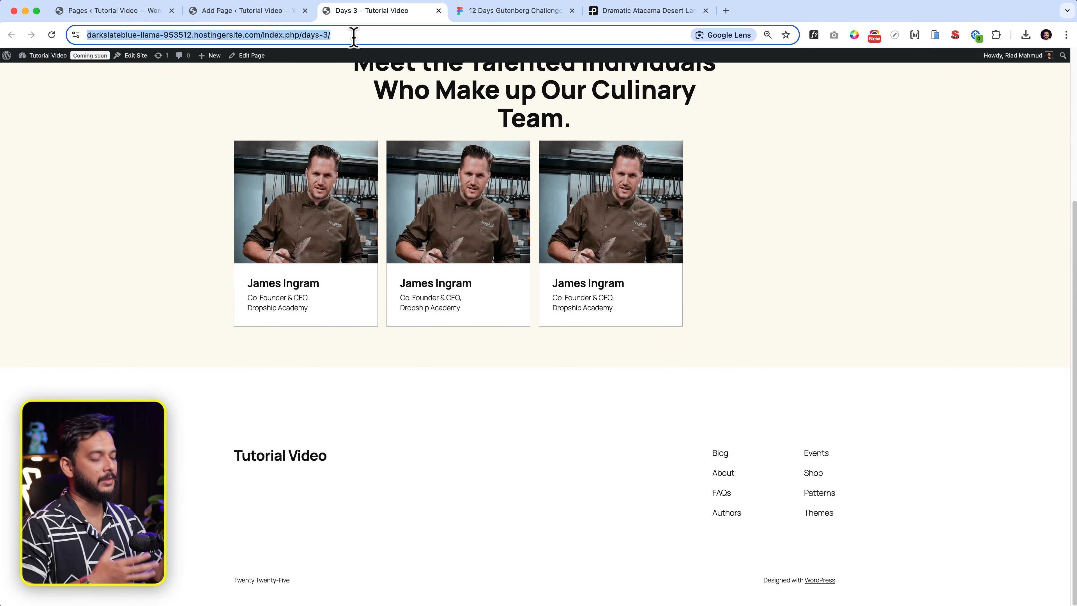
key("Return")
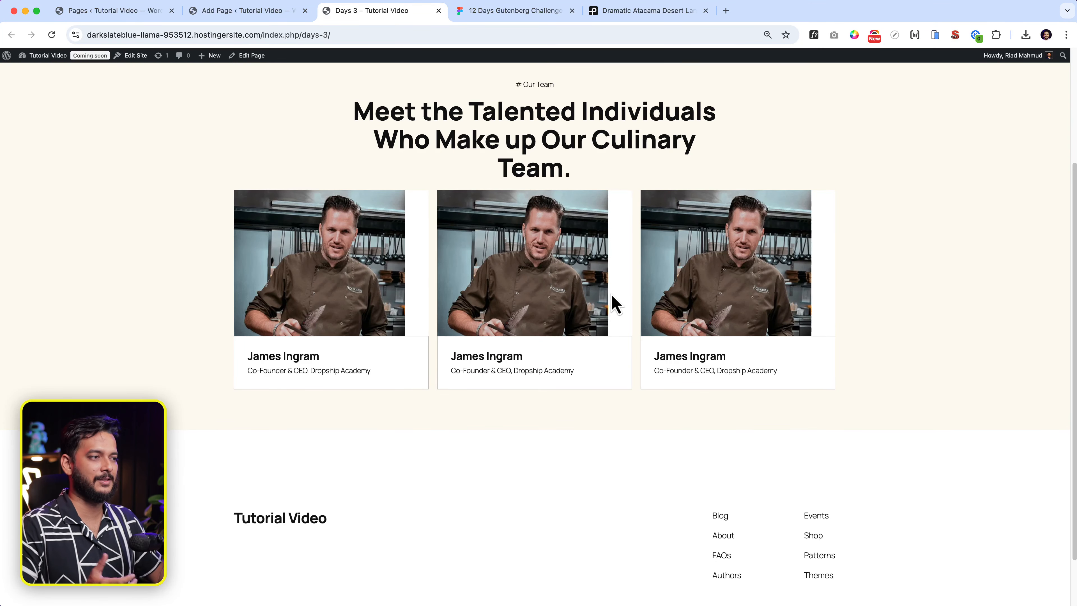
left_click(259, 11)
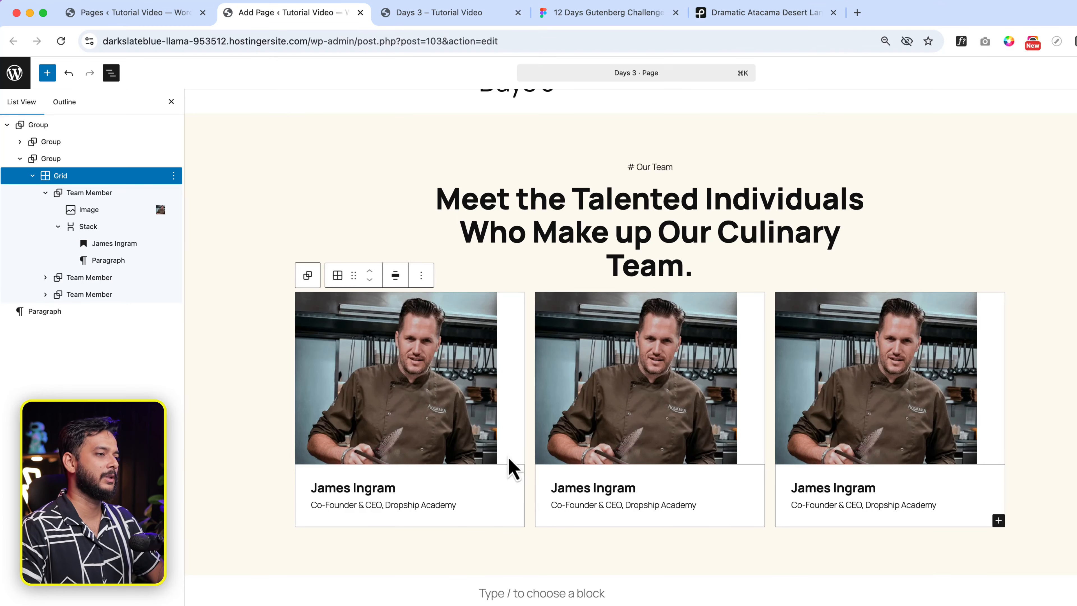
Replace the first card's image with a Cover block using the chef photo from the Media Library.
left_click(345, 374)
key("BackSpace")
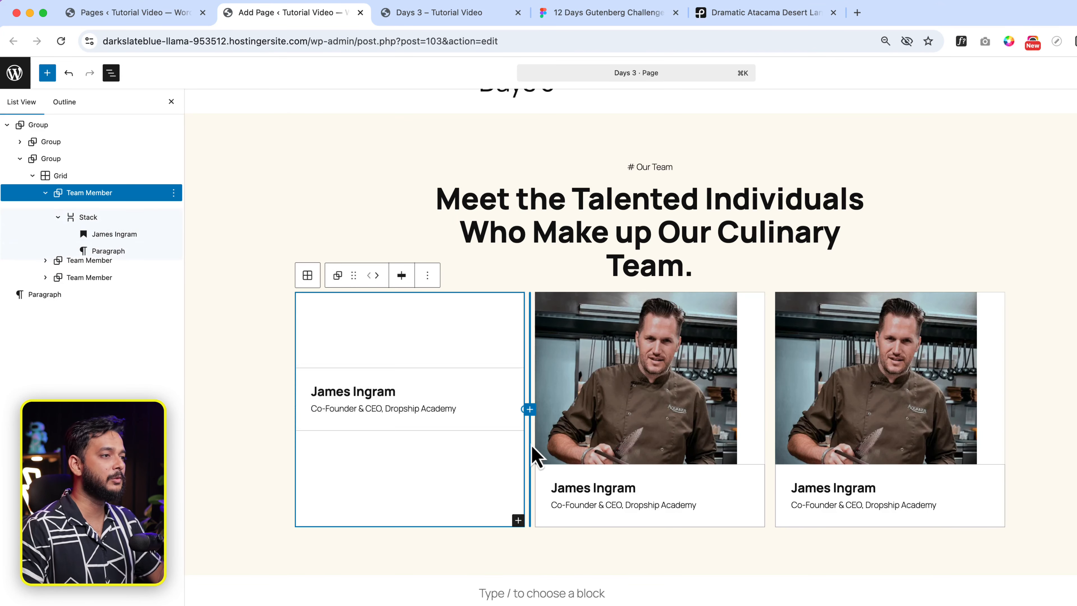
left_click(518, 521)
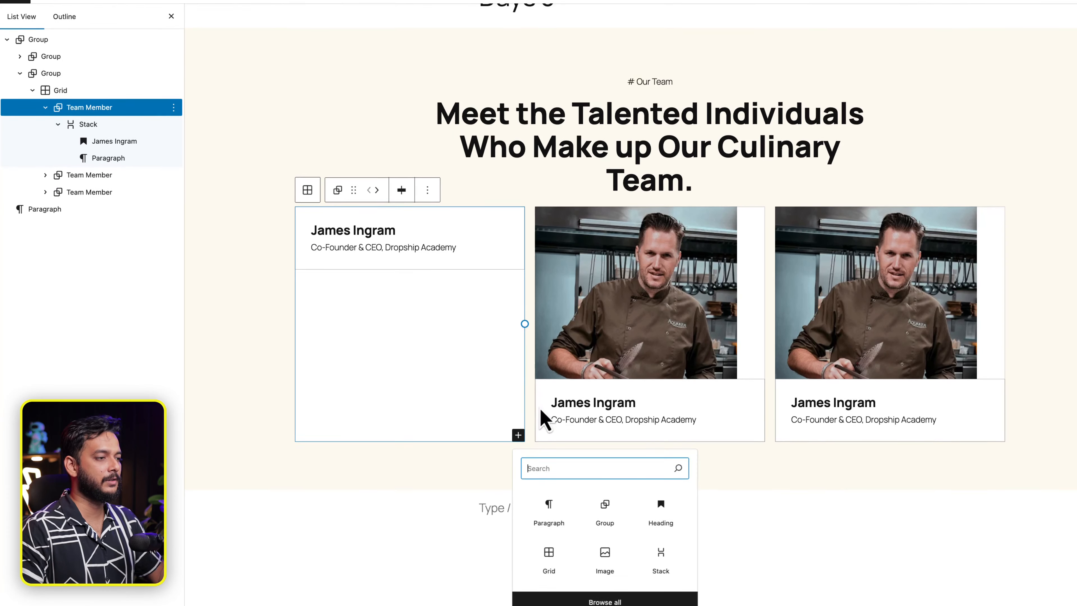
type("cov")
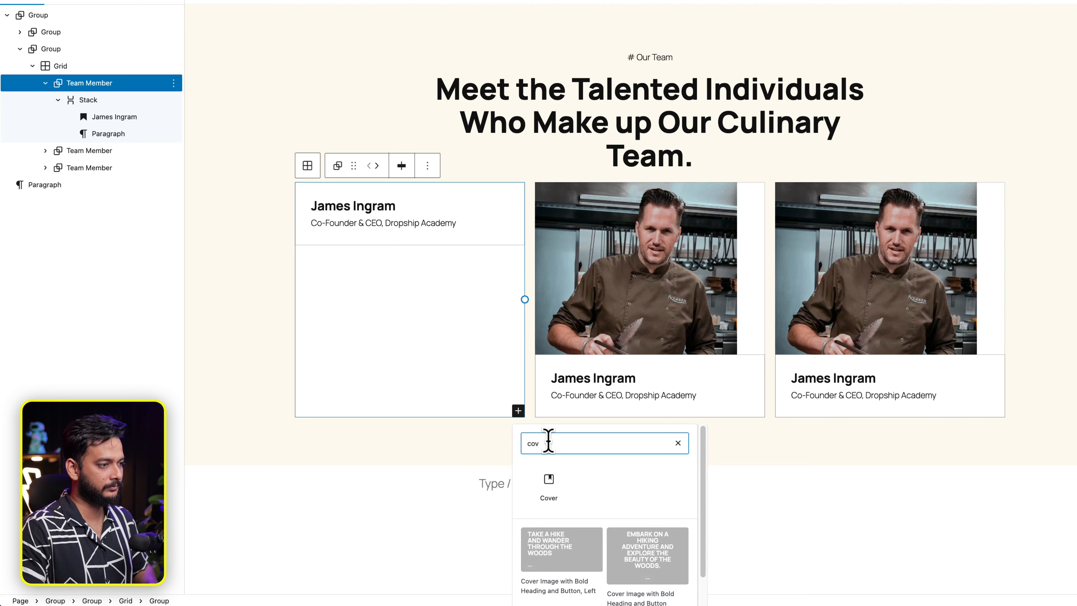
left_click(549, 480)
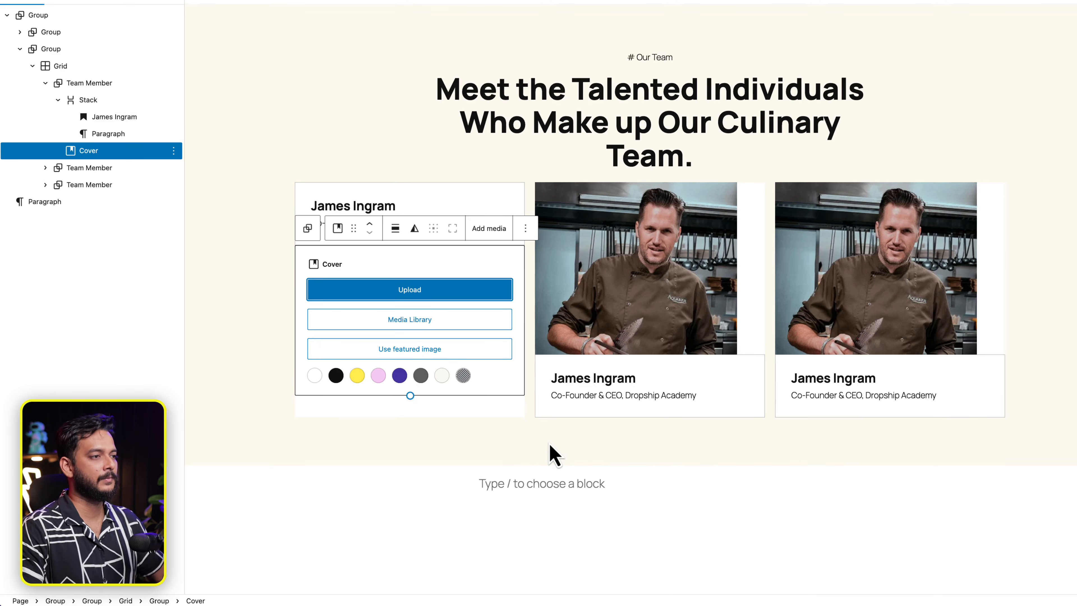
left_click(429, 319)
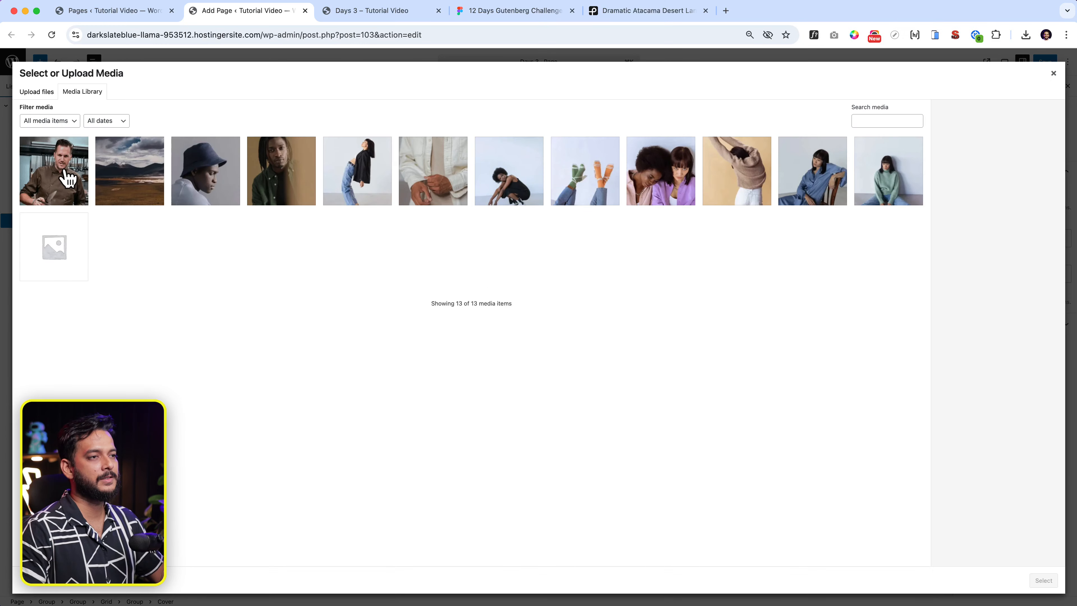
left_click(68, 179)
left_click(1044, 581)
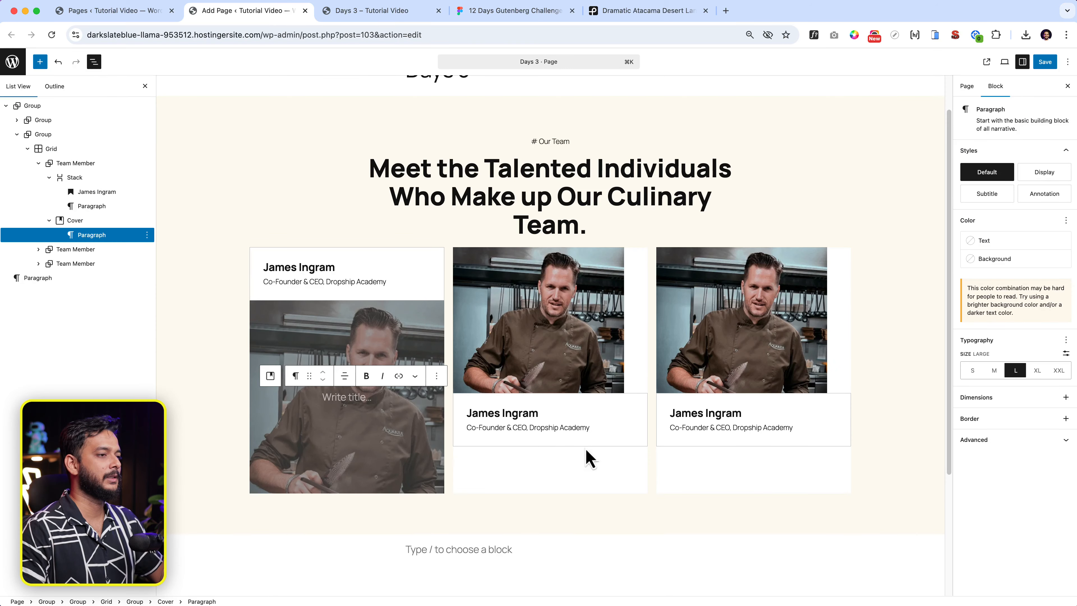
Set the Cover overlay opacity to 30 and move it above the name-and-title stack.
left_click(312, 356)
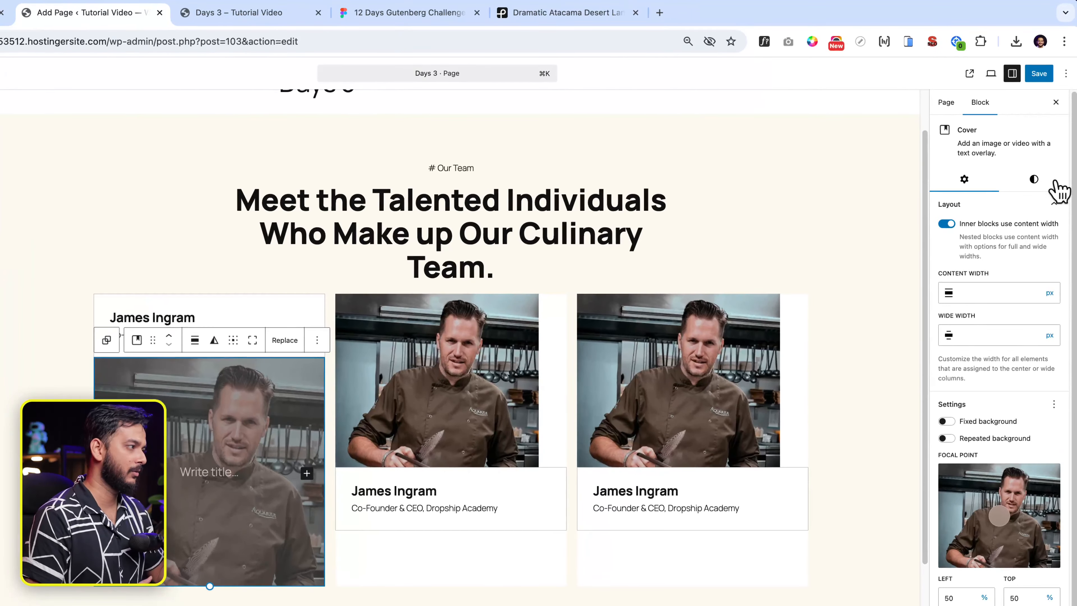
left_click(1056, 174)
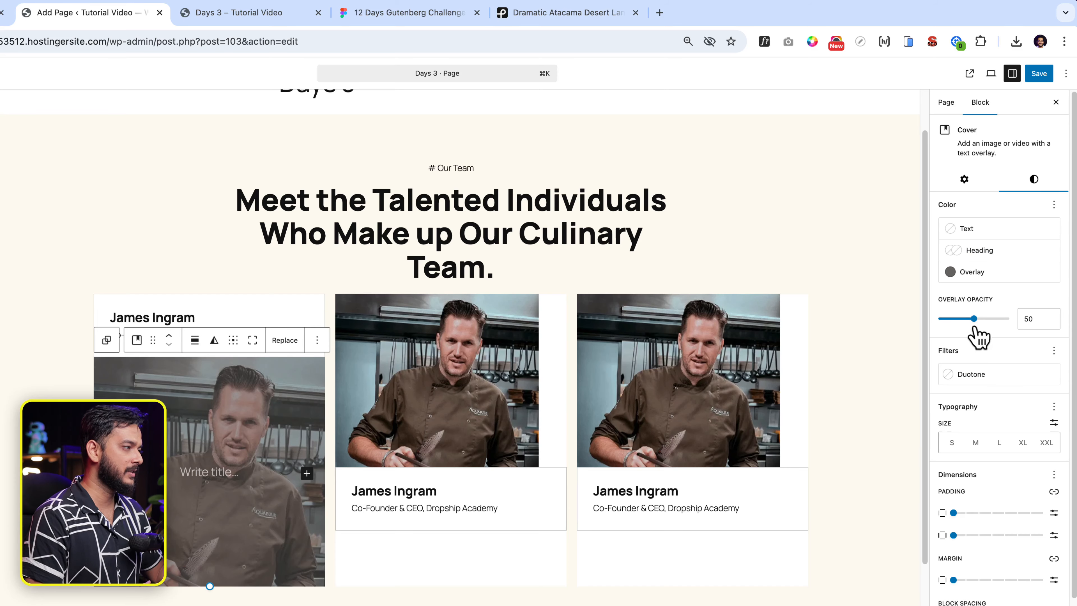
left_click_drag(974, 318, 957, 323)
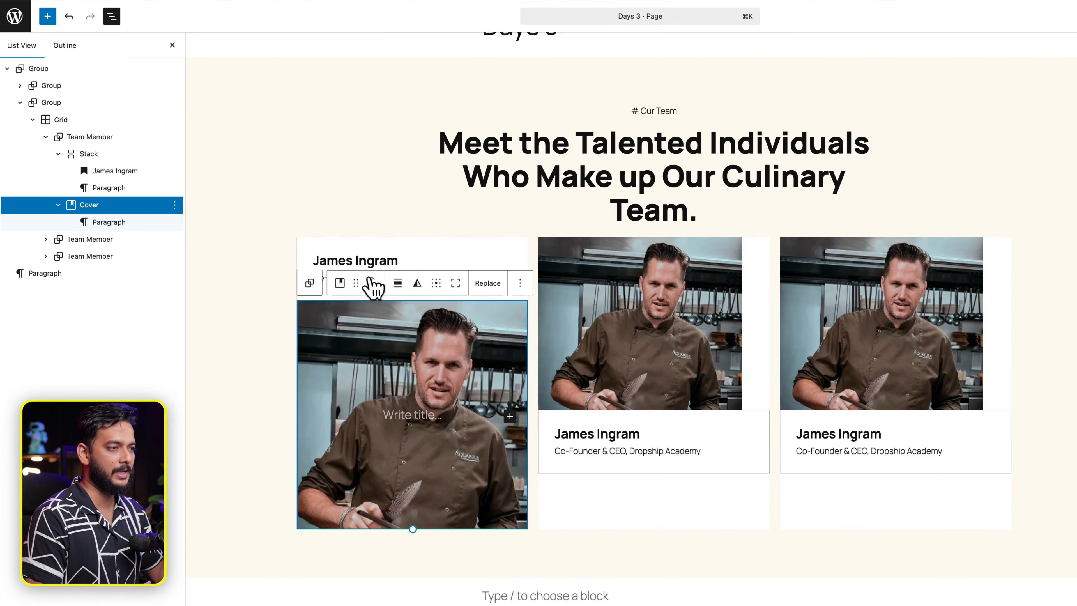
left_click(169, 334)
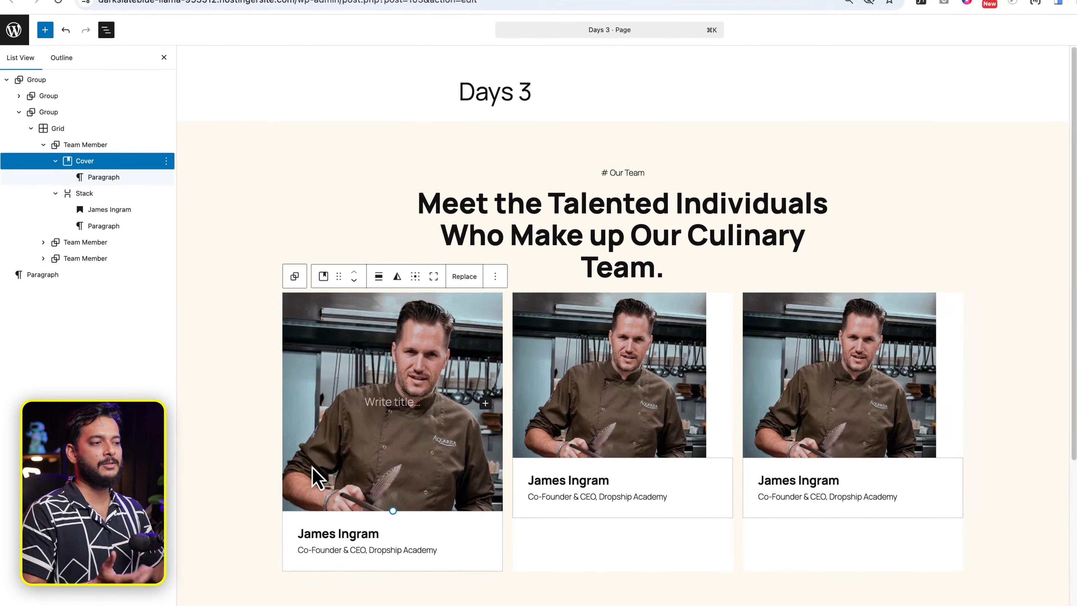
left_click(218, 471)
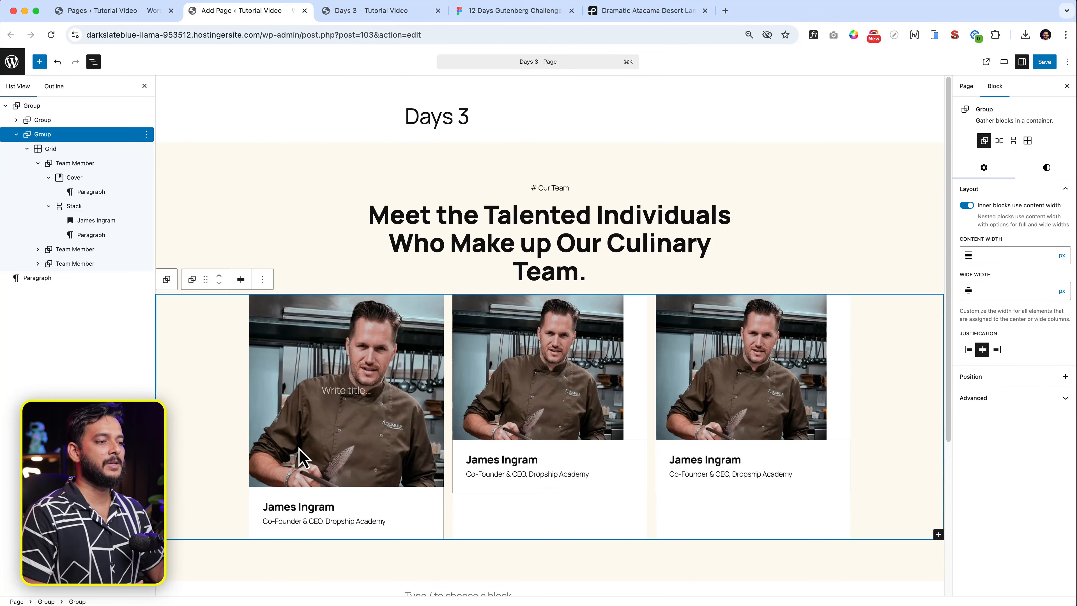
Delete the extra Team Member card and duplicate the first card to fill the grid.
left_click(346, 469)
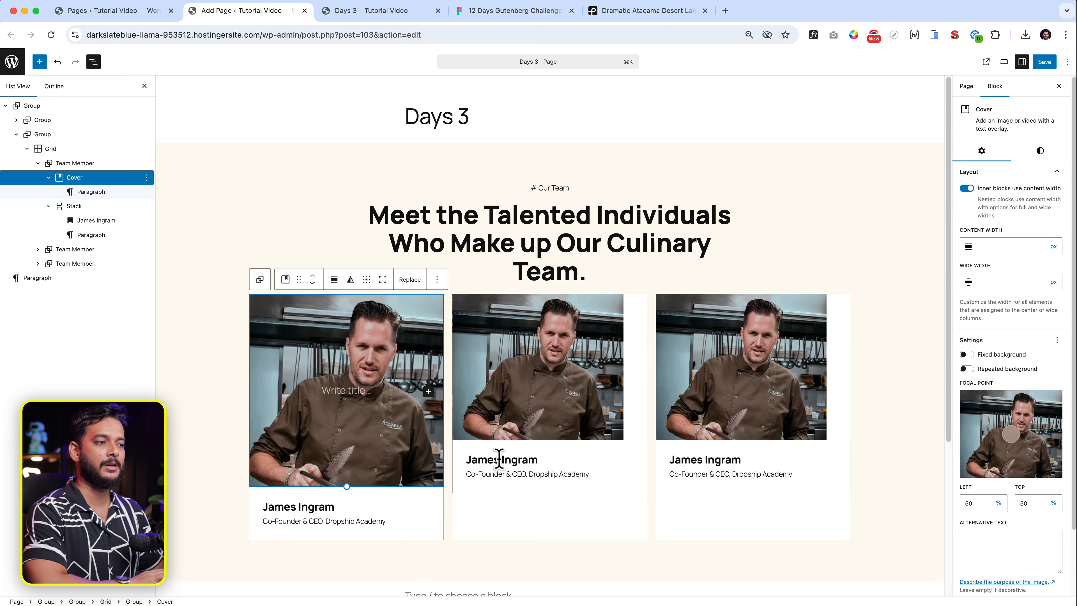
left_click(606, 540)
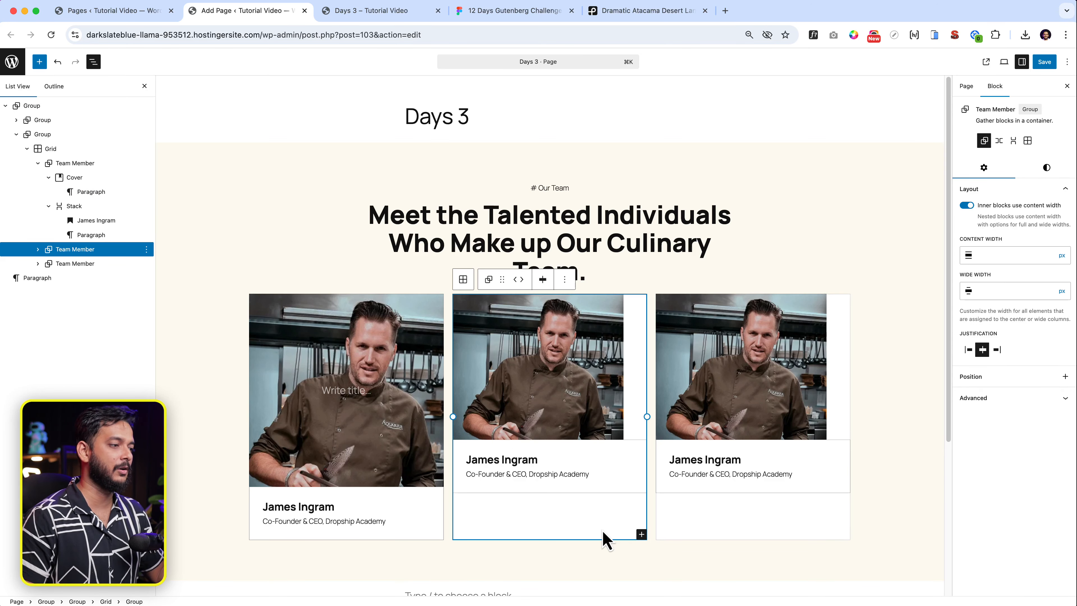
left_click(606, 540)
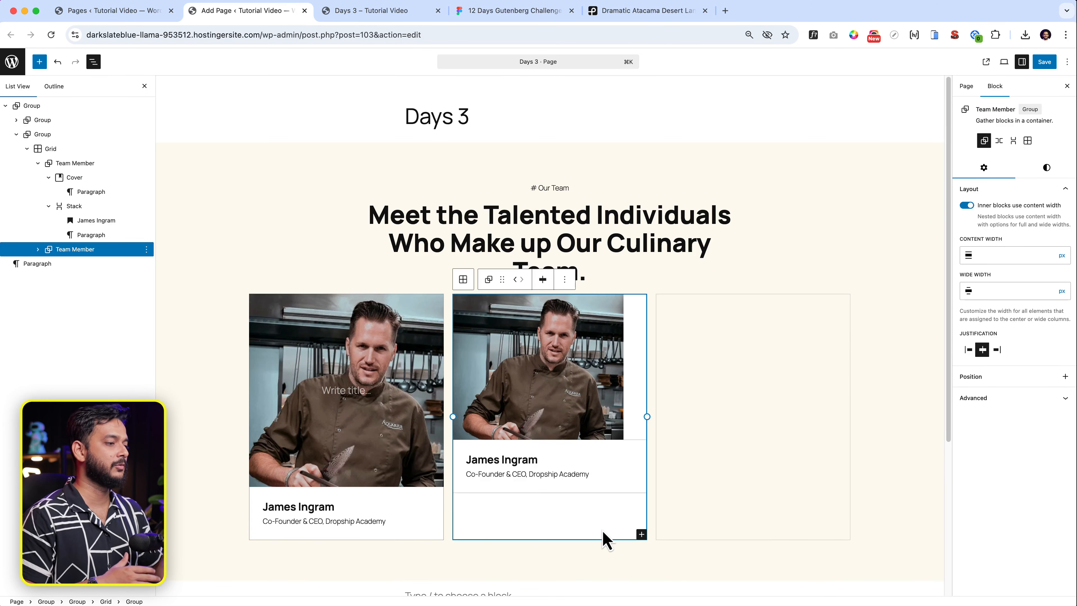
key("BackSpace")
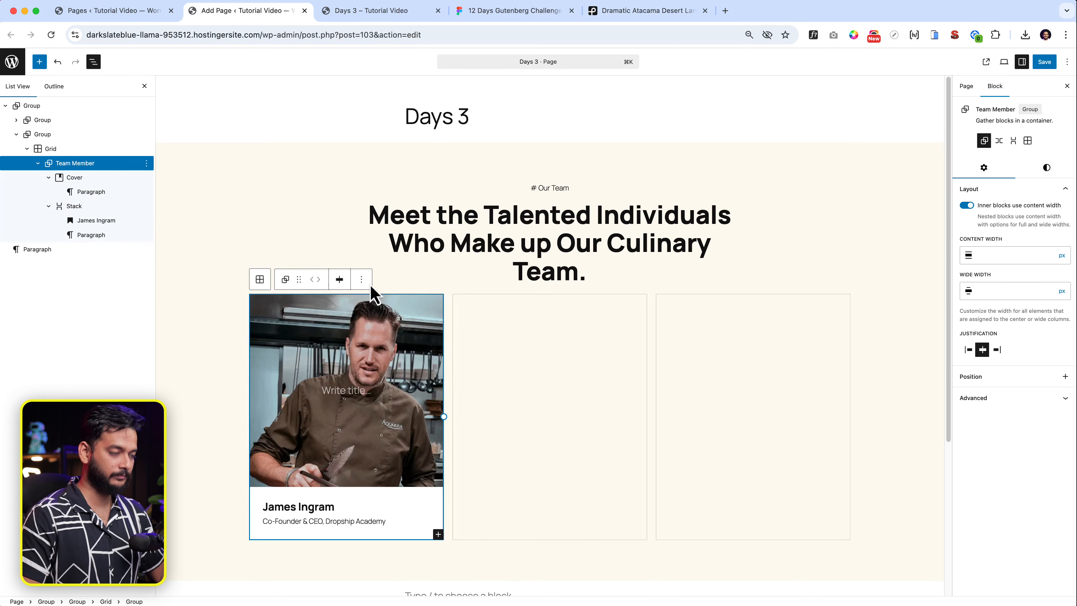
key("super+shift+d")
key("super+shift+d")
Save the page and go to the live Days 3 tab to reload it.
left_click(1046, 62)
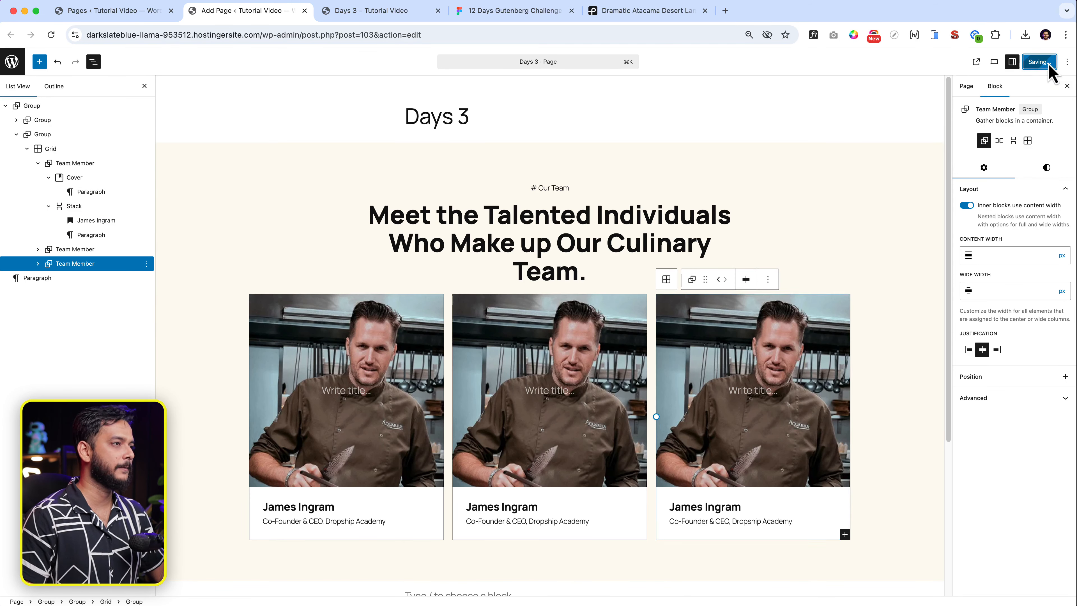
left_click(401, 12)
left_click(399, 34)
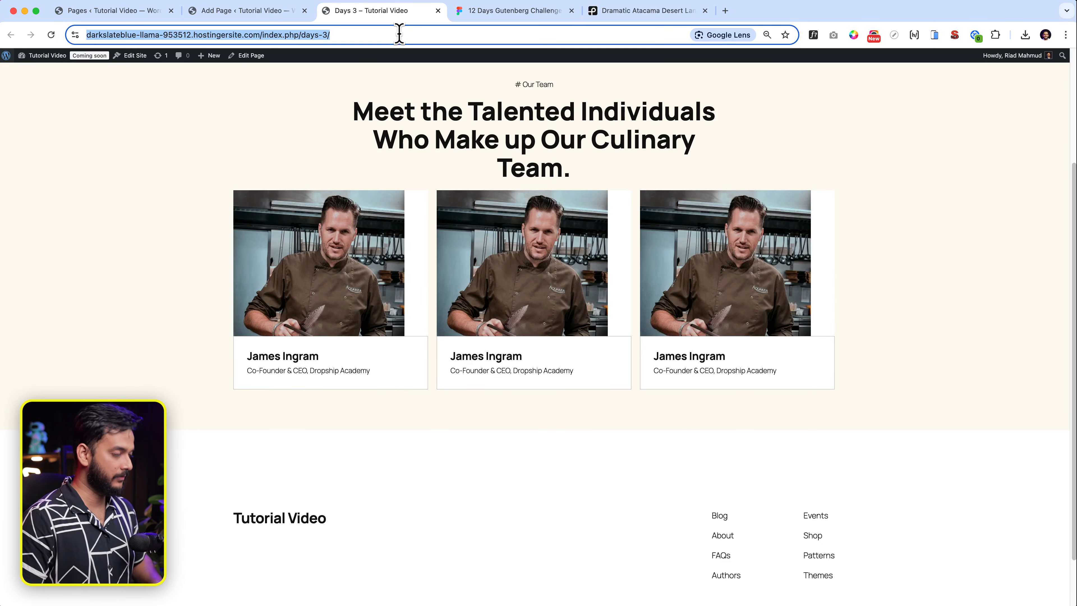
Reload the live page, then set the team grid to a manual 3-column layout.
key("Return")
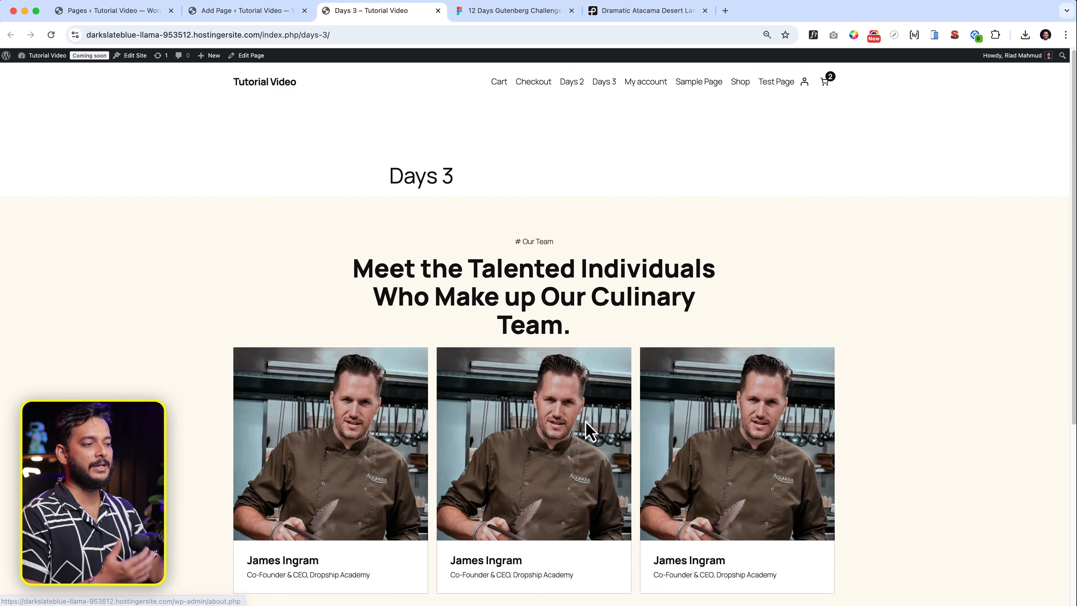
scroll(585, 433, "down", 3)
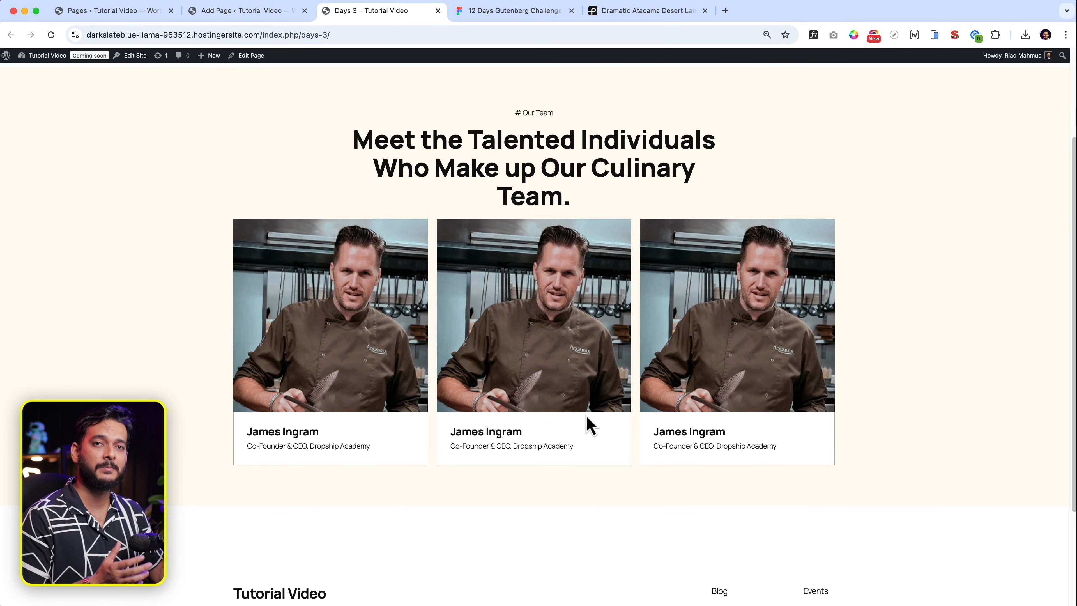
left_click(274, 11)
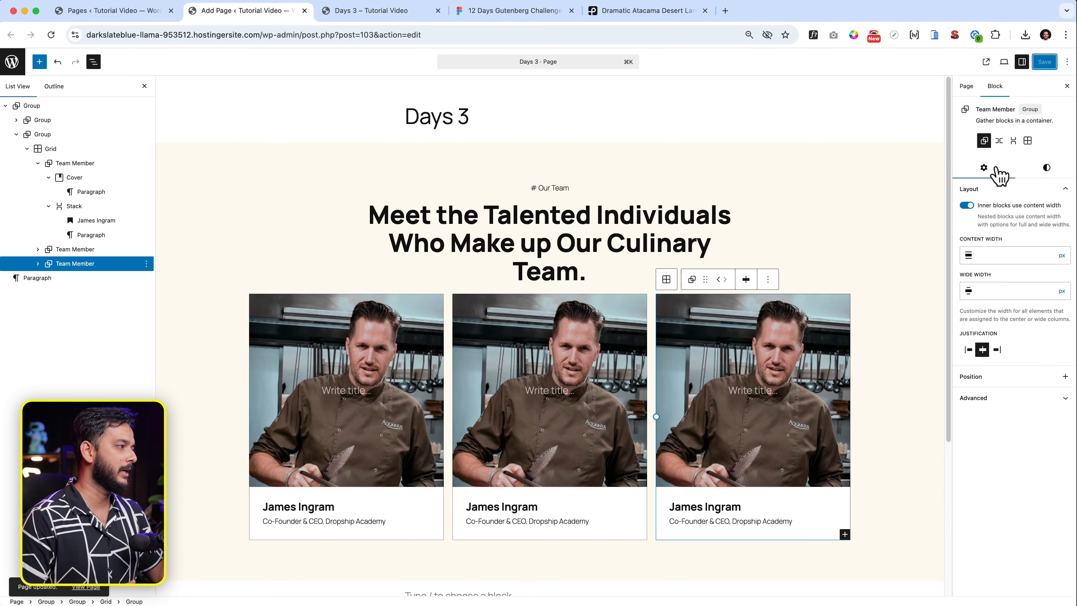
left_click(87, 163)
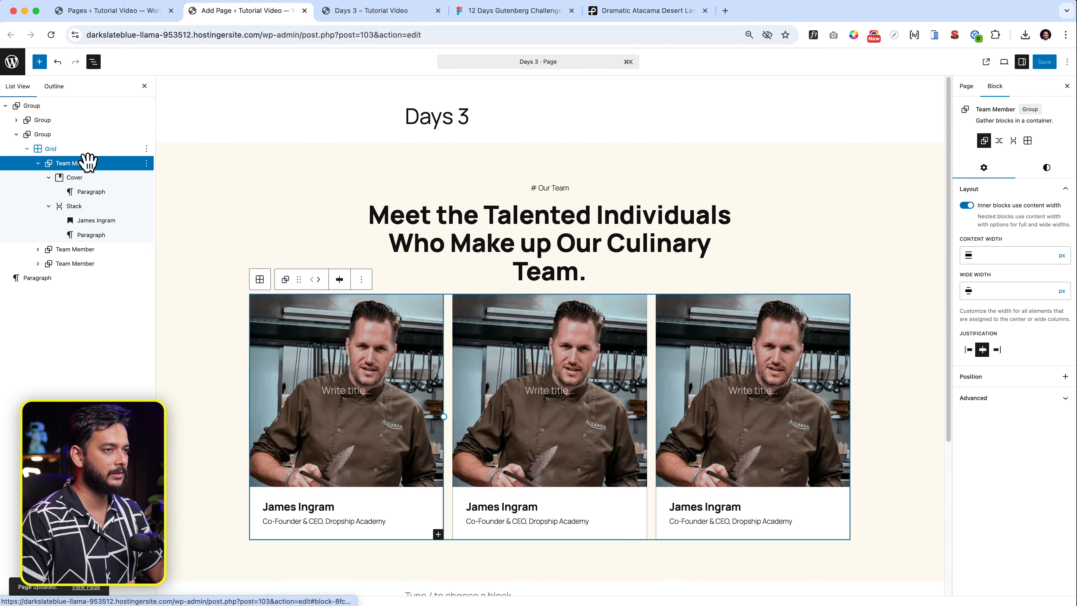
left_click(84, 149)
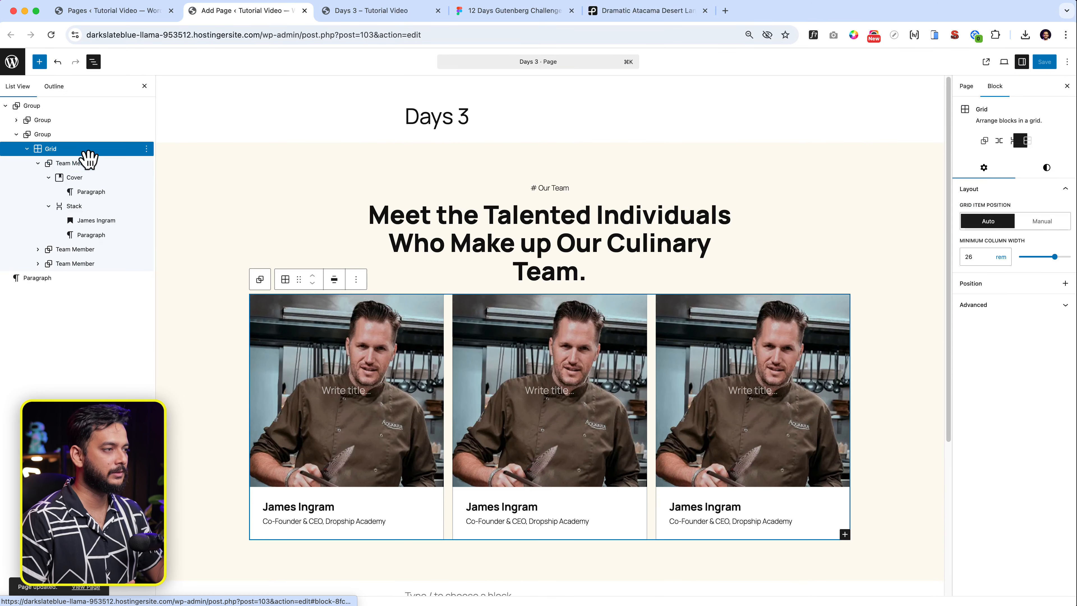
left_click(1034, 224)
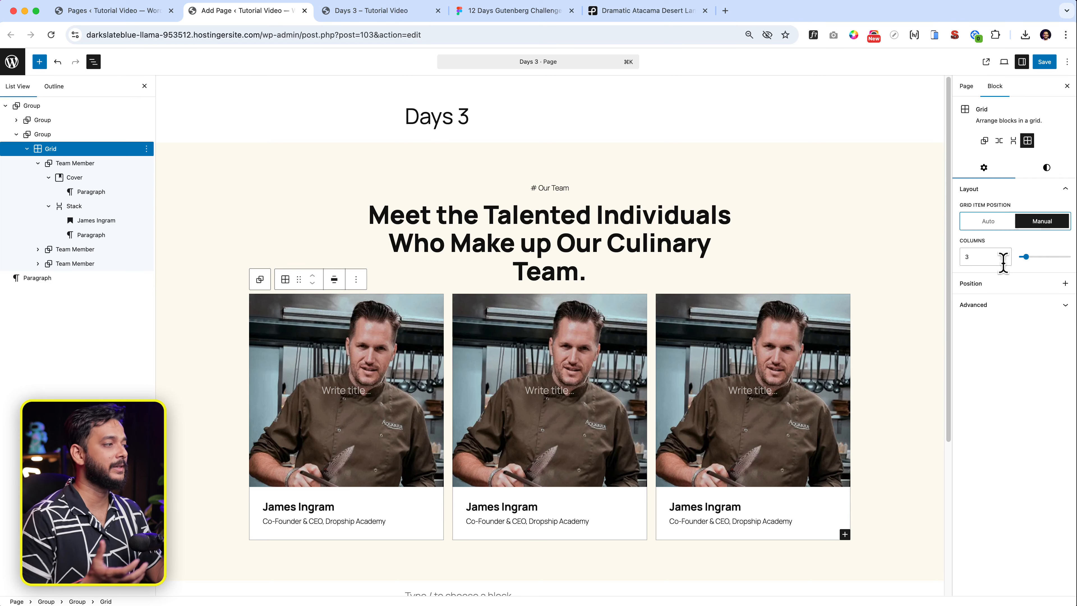
Test the live page's responsiveness by narrowing the DevTools responsive viewport.
left_click(398, 12)
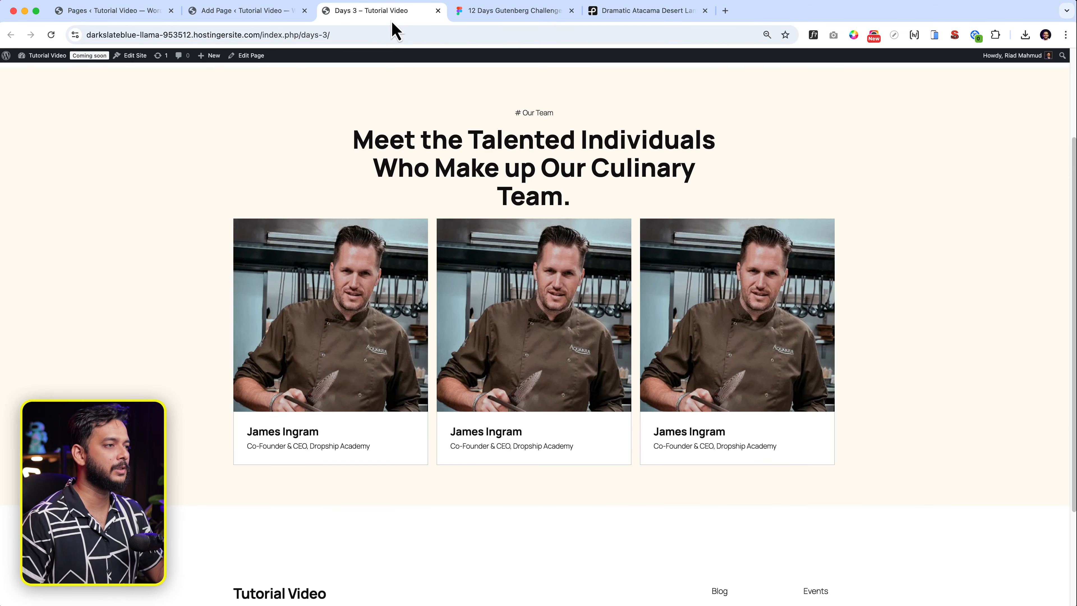
right_click(272, 208)
left_click(318, 425)
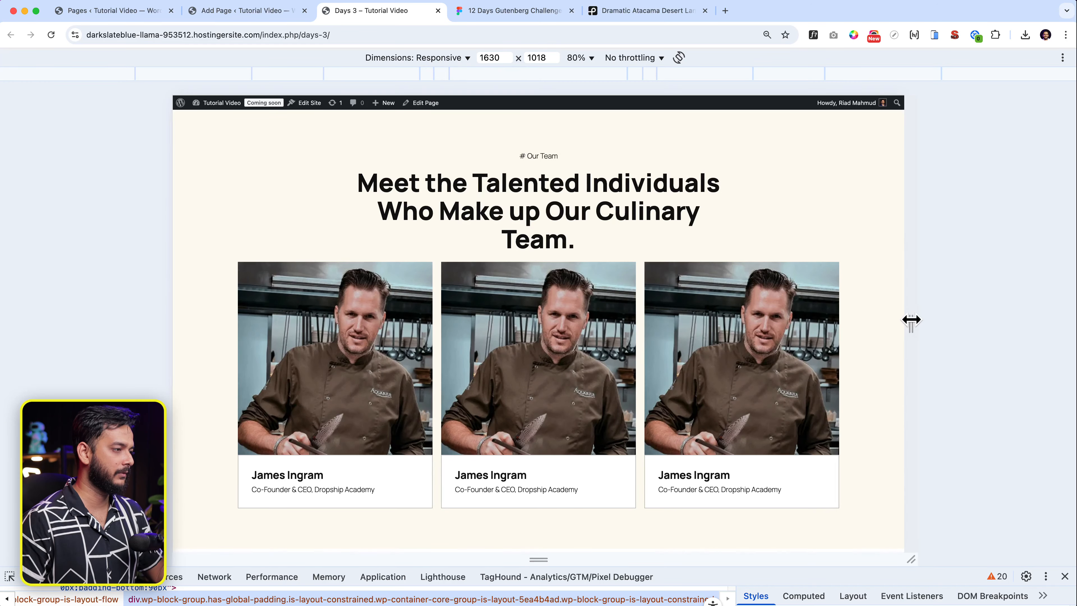
left_click_drag(909, 321, 741, 371)
scroll(841, 336, "down", 3)
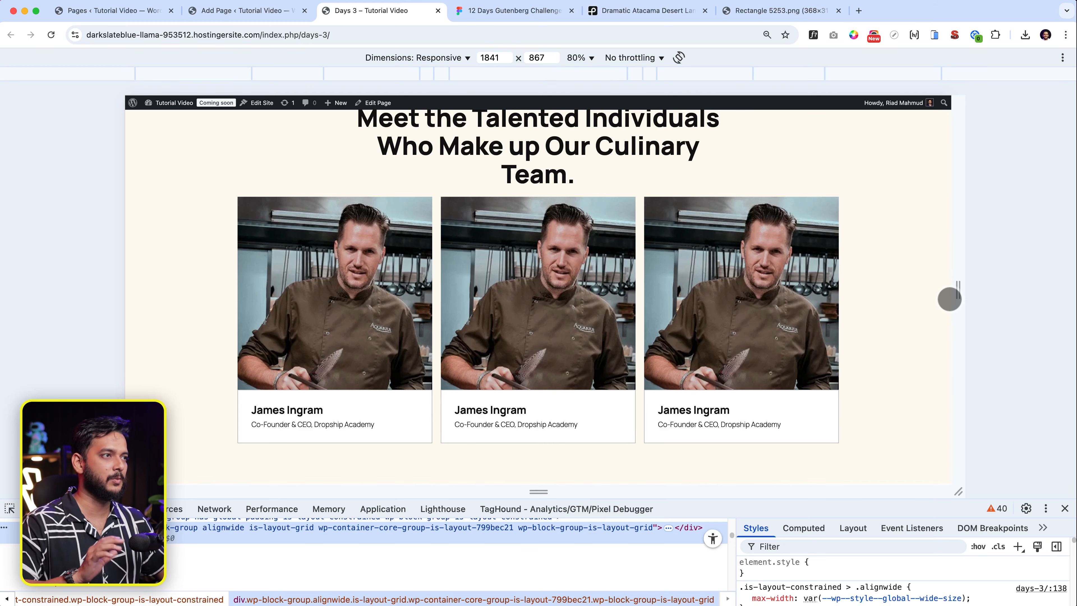
left_click(507, 17)
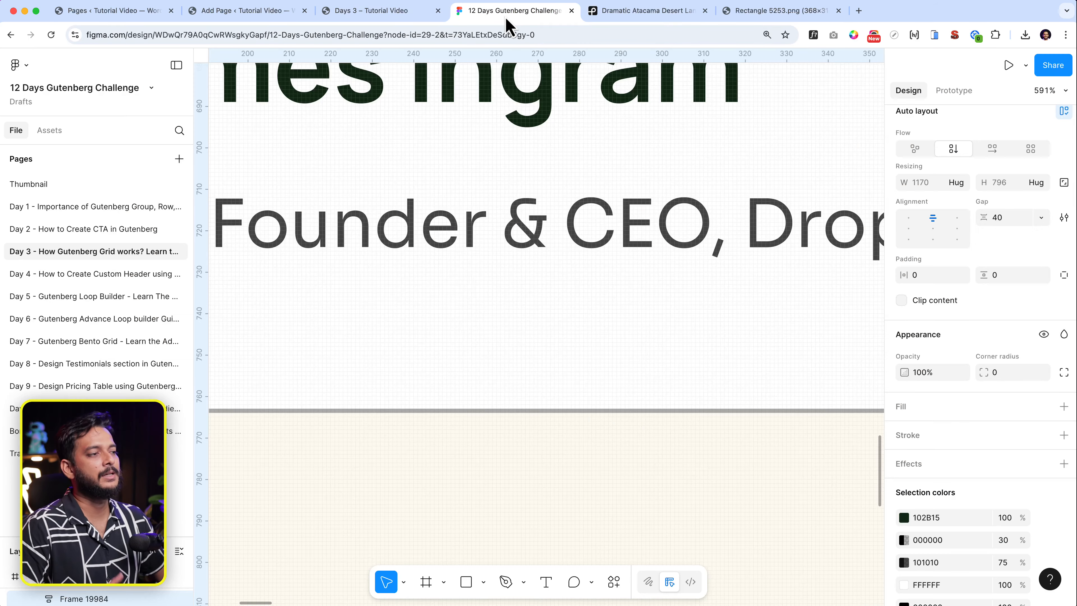
Inspect the SEE ALL MEMBER label's typography: Manrope ExtraBold, size 22.
scroll(620, 532, "down", 10)
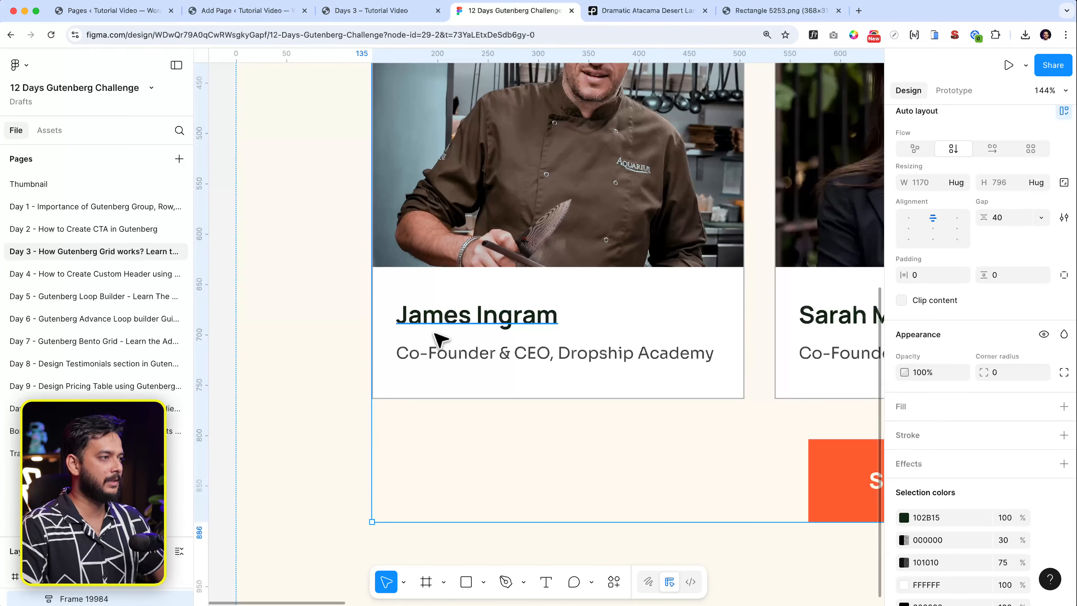
scroll(439, 339, "down", 3)
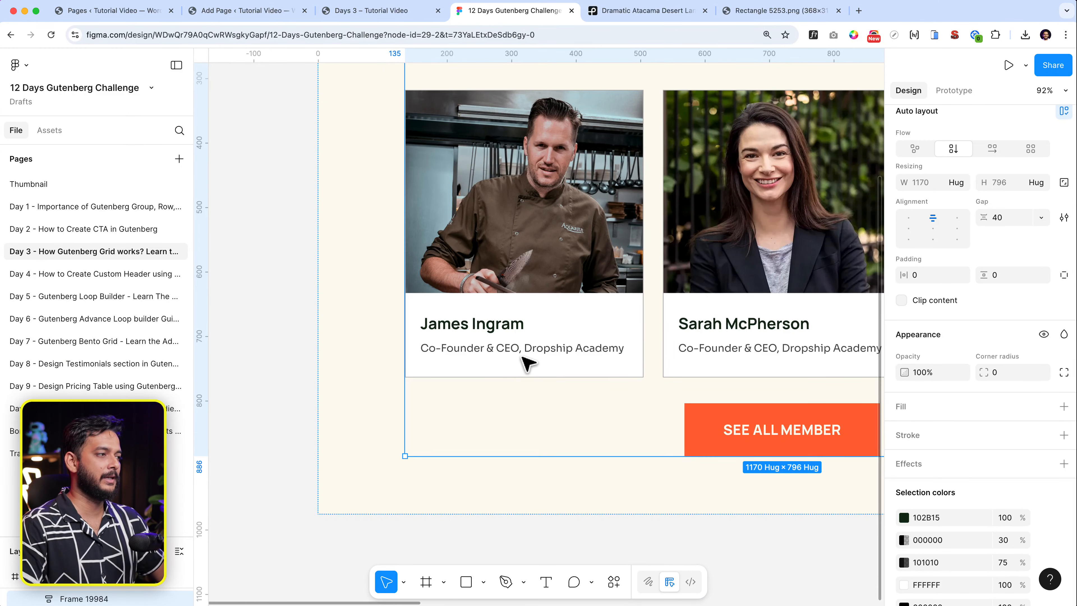
scroll(513, 365, "right", 5)
scroll(601, 205, "down", 3)
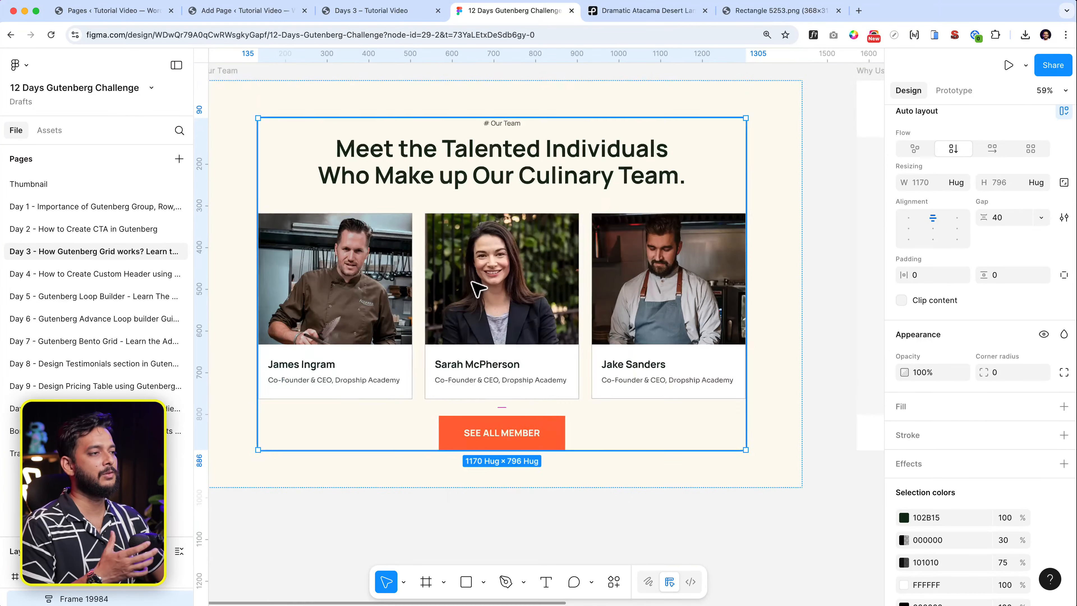
scroll(476, 289, "up", 3)
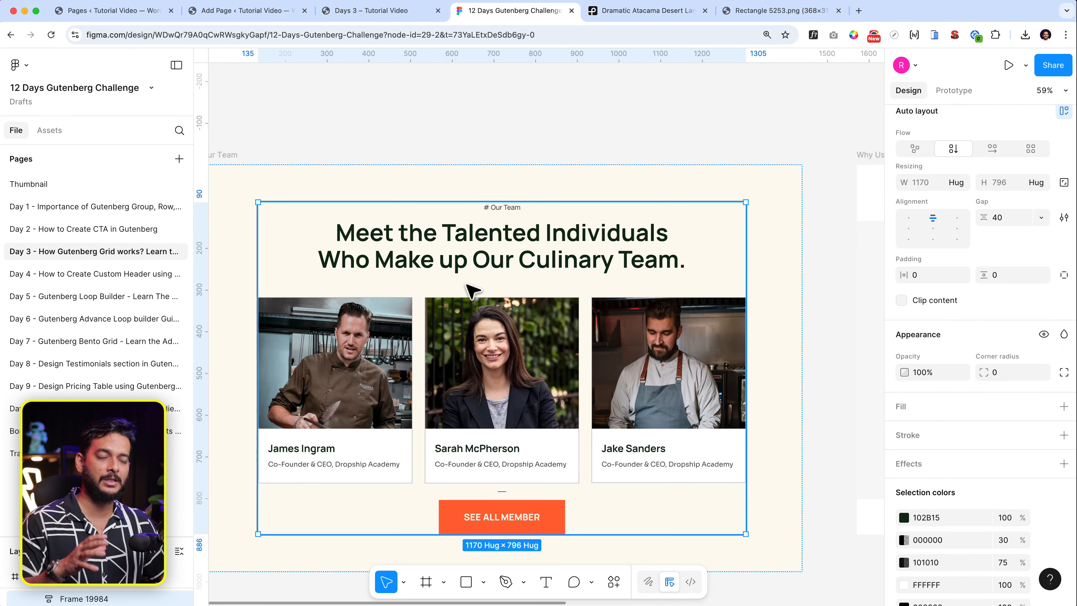
scroll(471, 290, "down", 5)
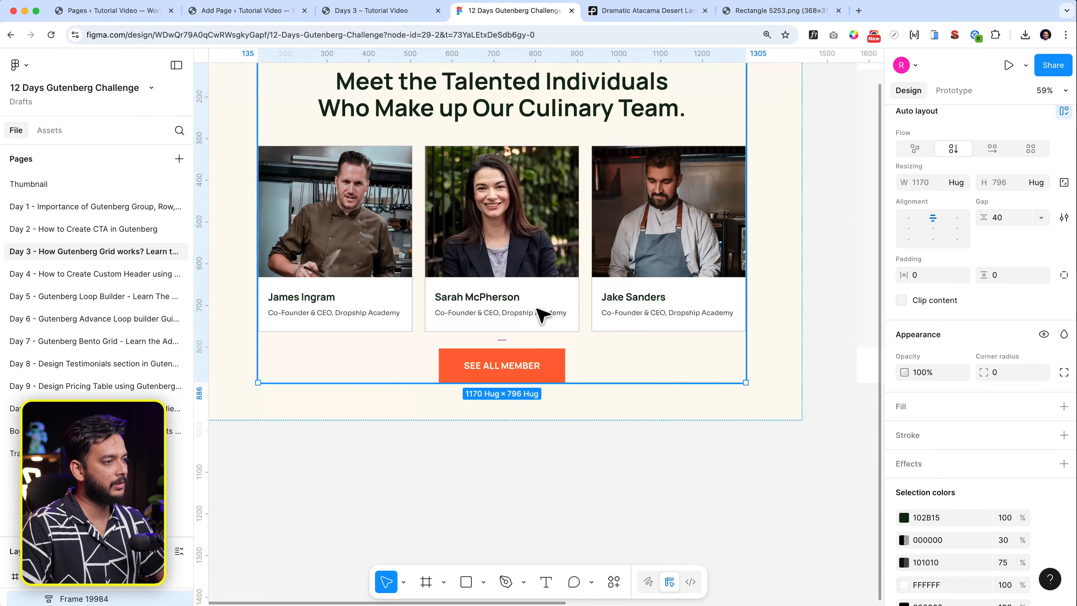
left_click(558, 367)
double_click(510, 368)
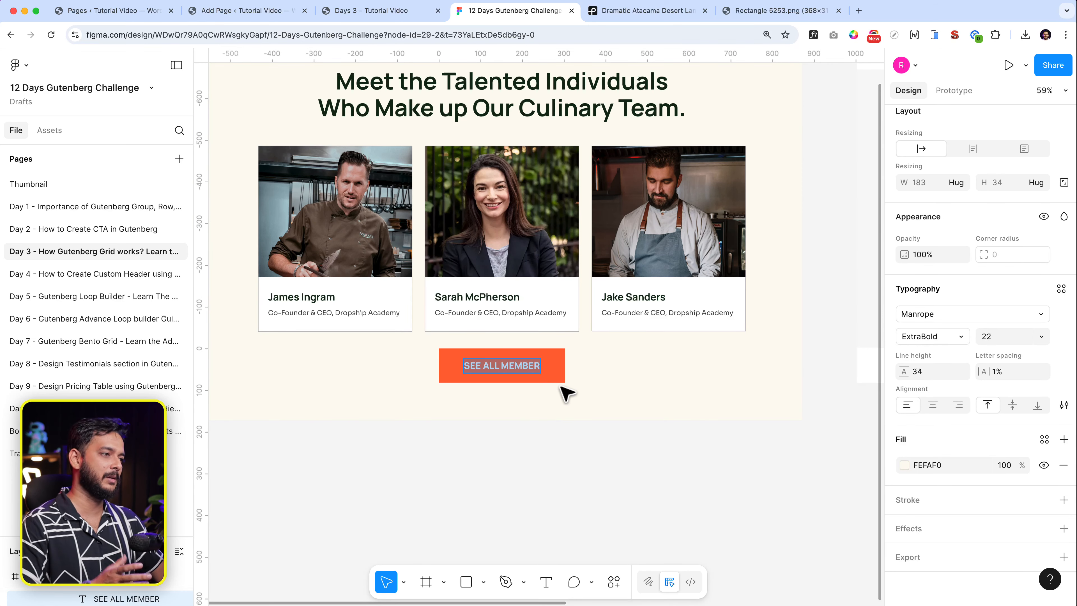
key("Escape")
Zoom out and pan over to the Why Us section design.
key("minus")
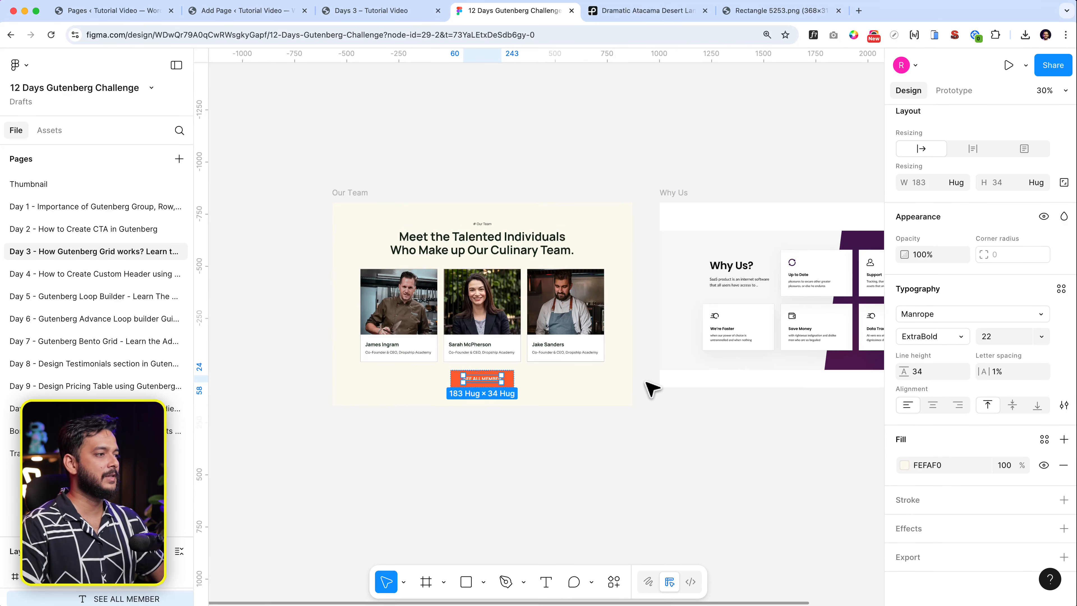
left_click(651, 388)
scroll(650, 385, "right", 5)
scroll(553, 293, "up", 5)
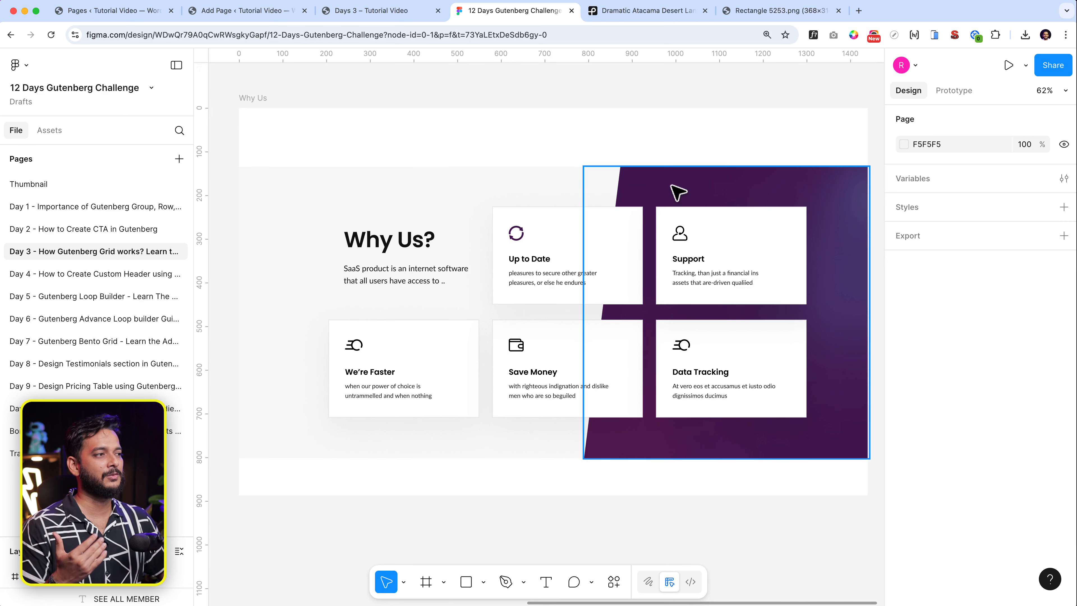
Inspect the purple Why Us background and the light grey background rectangle in the Figma design.
left_click(677, 192)
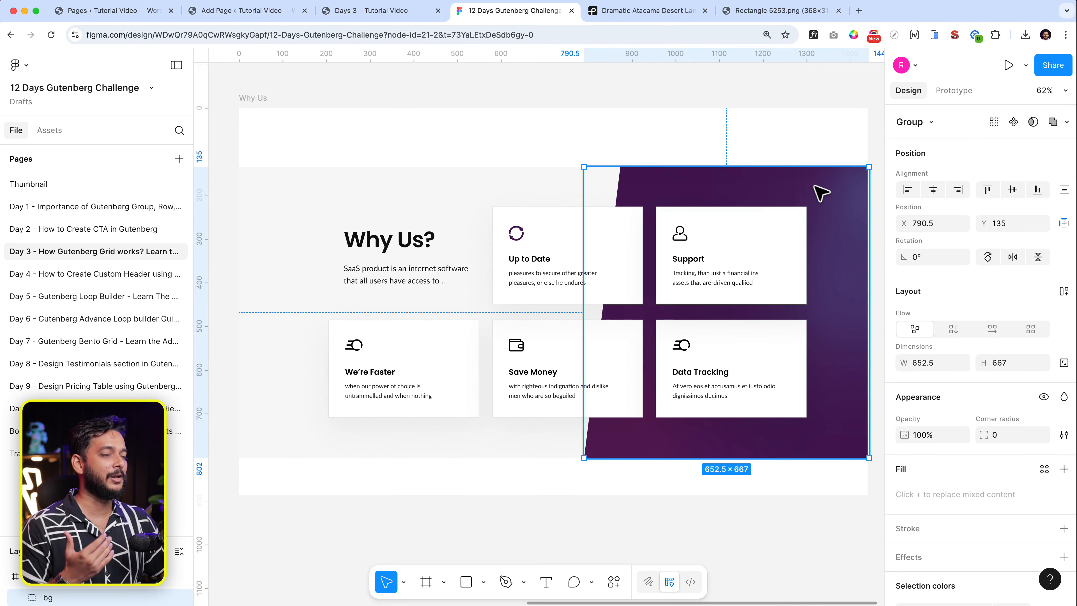
left_click(360, 181)
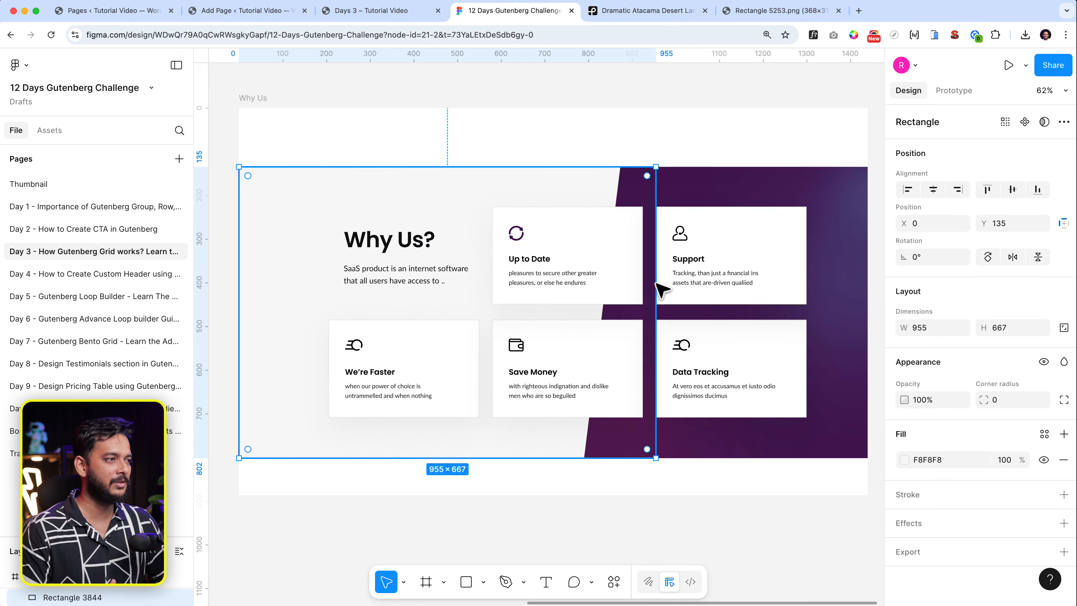
left_click(765, 200)
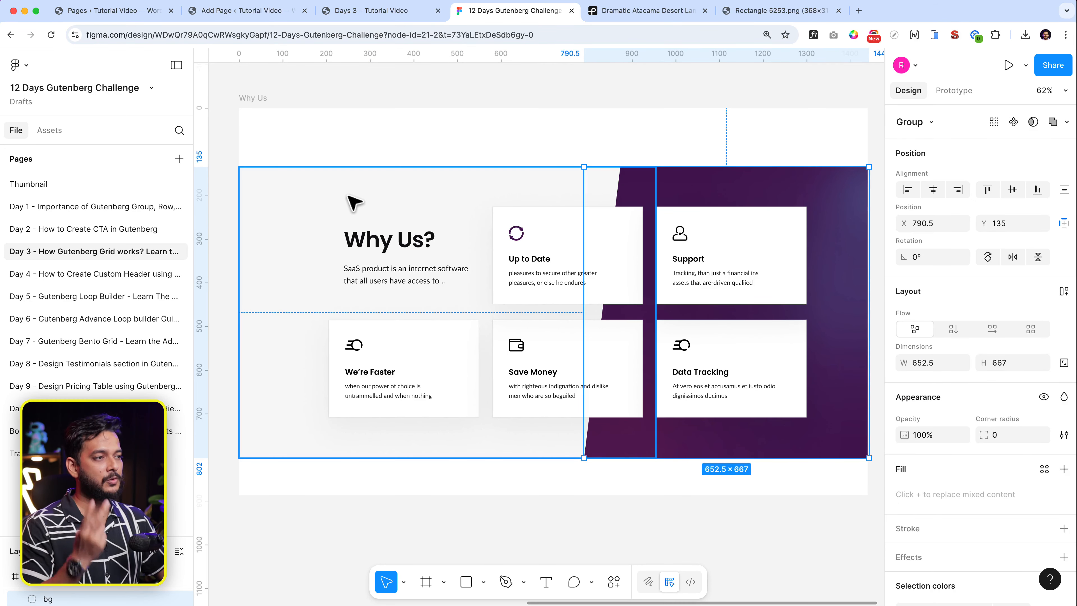
left_click(354, 203)
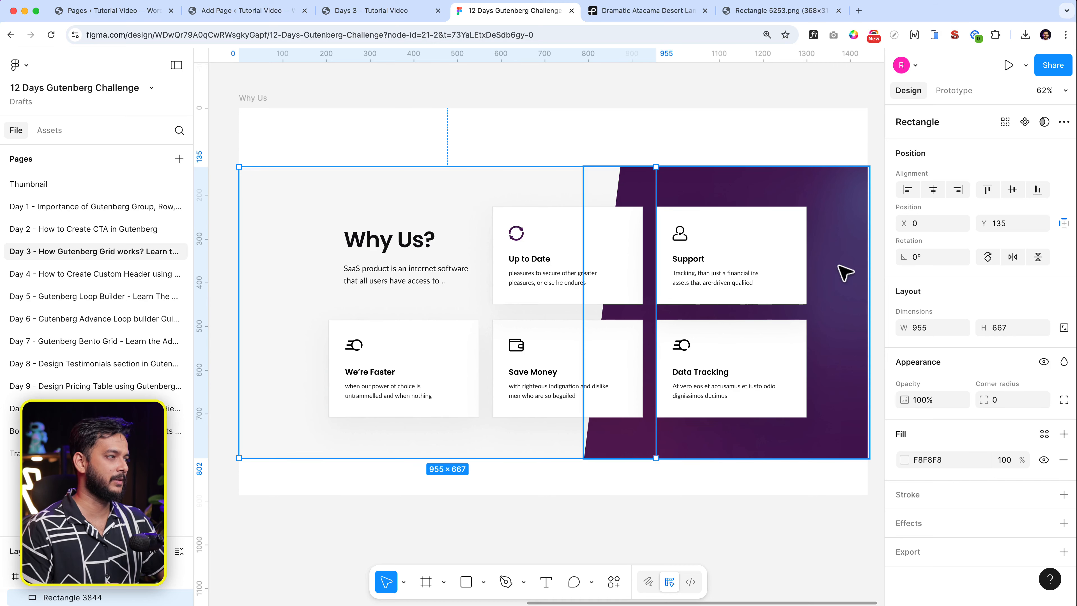
Find the team card row in Figma and read its 30 gap between cards.
scroll(831, 255, "left", 15)
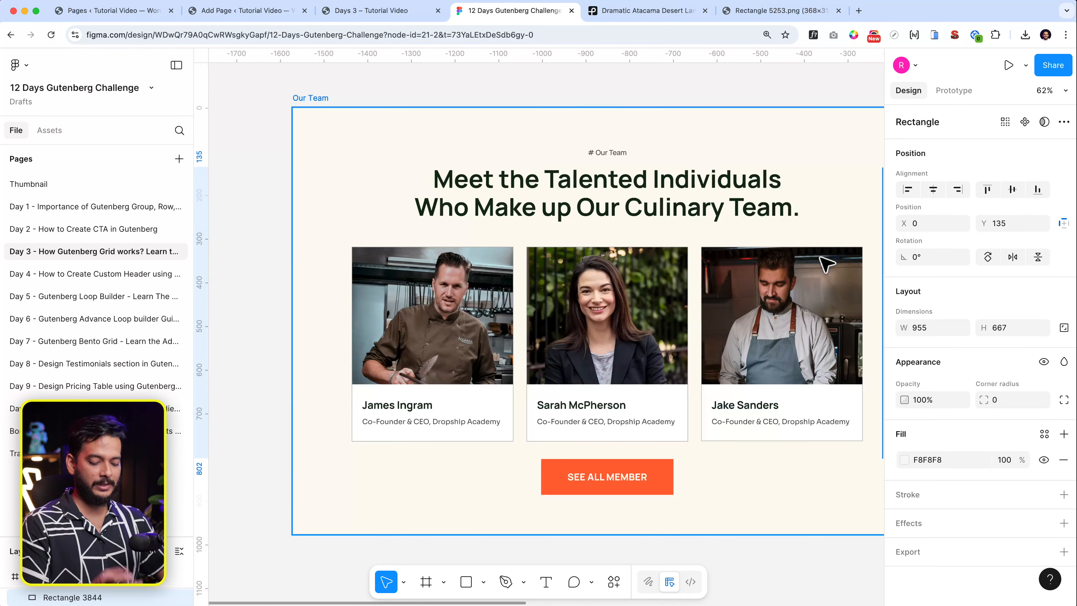
scroll(577, 358, "down", 3)
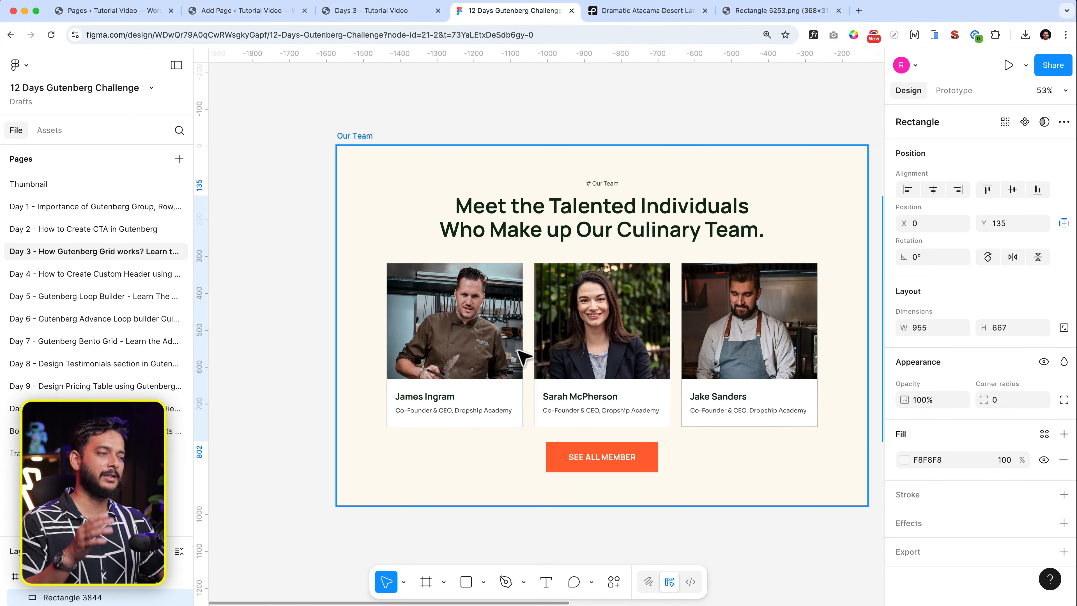
scroll(525, 357, "up", 4)
scroll(524, 358, "down", 2)
scroll(524, 358, "right", 5)
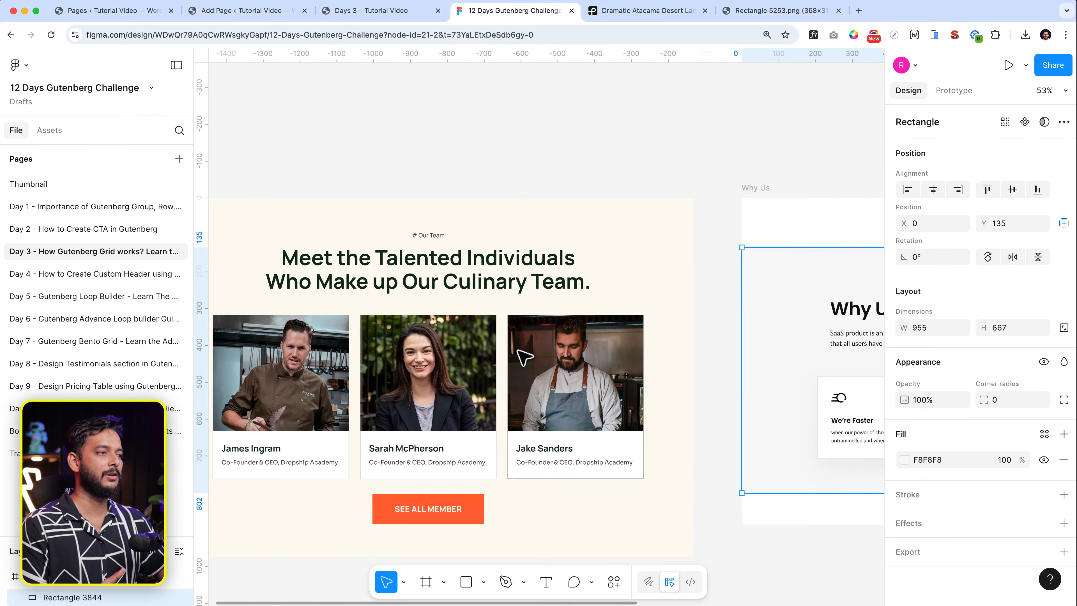
scroll(525, 358, "right", 1)
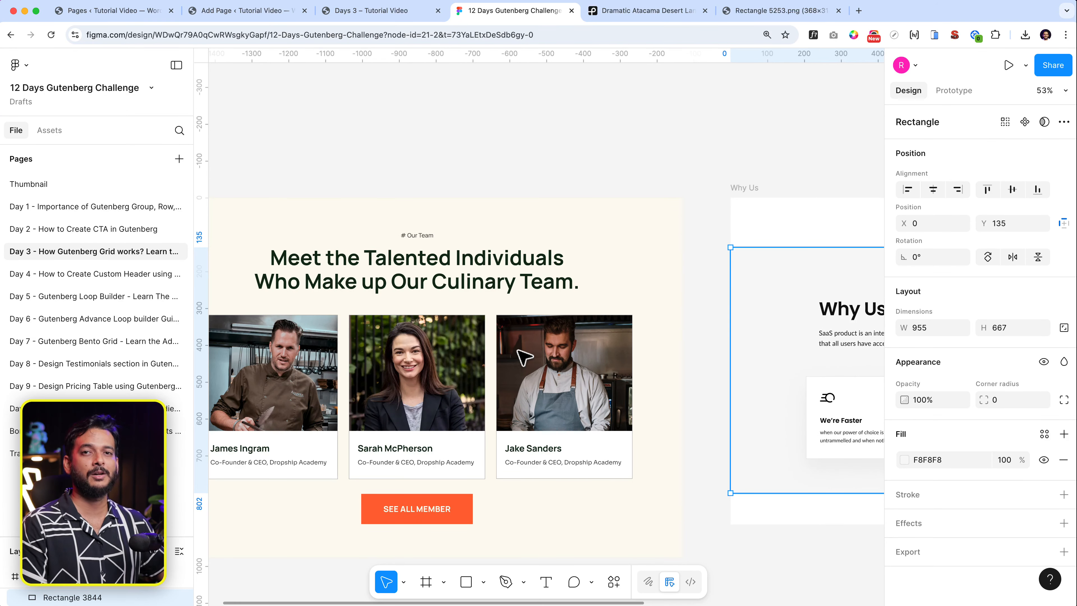
scroll(695, 339, "down", 5)
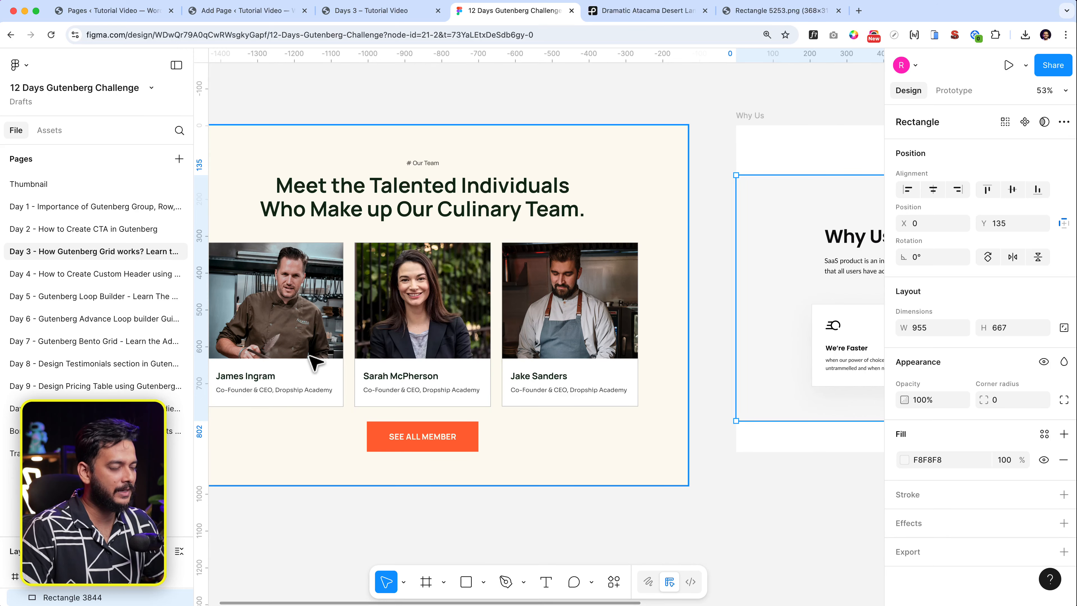
scroll(313, 365, "up", 5, "ctrl")
left_click(348, 369)
double_click(351, 360)
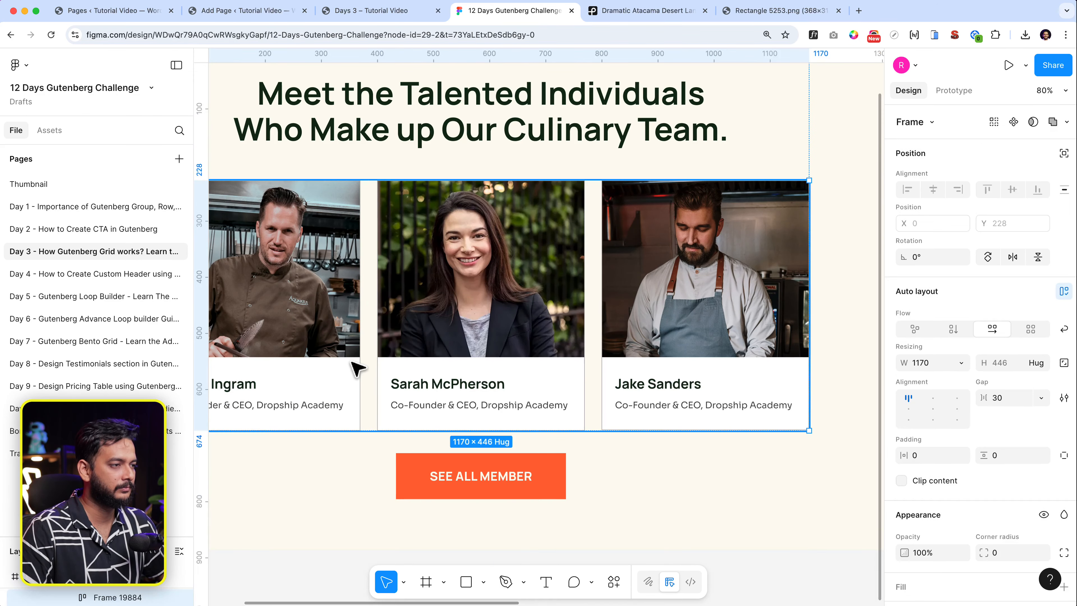
left_click(360, 12)
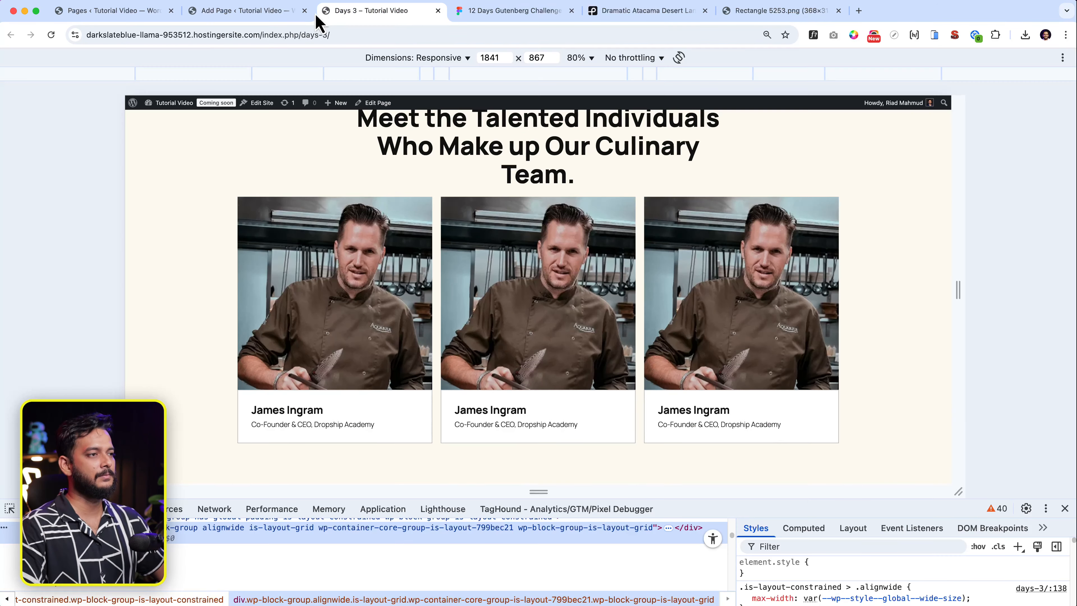
Give the team cards Grid block Small block spacing and save the page.
left_click(273, 13)
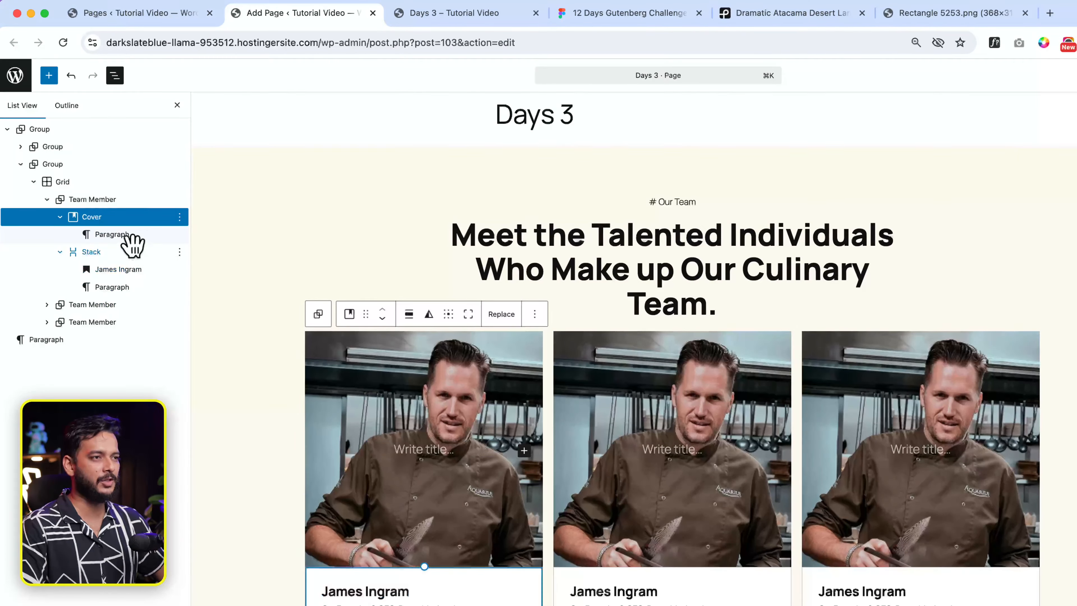
left_click(99, 151)
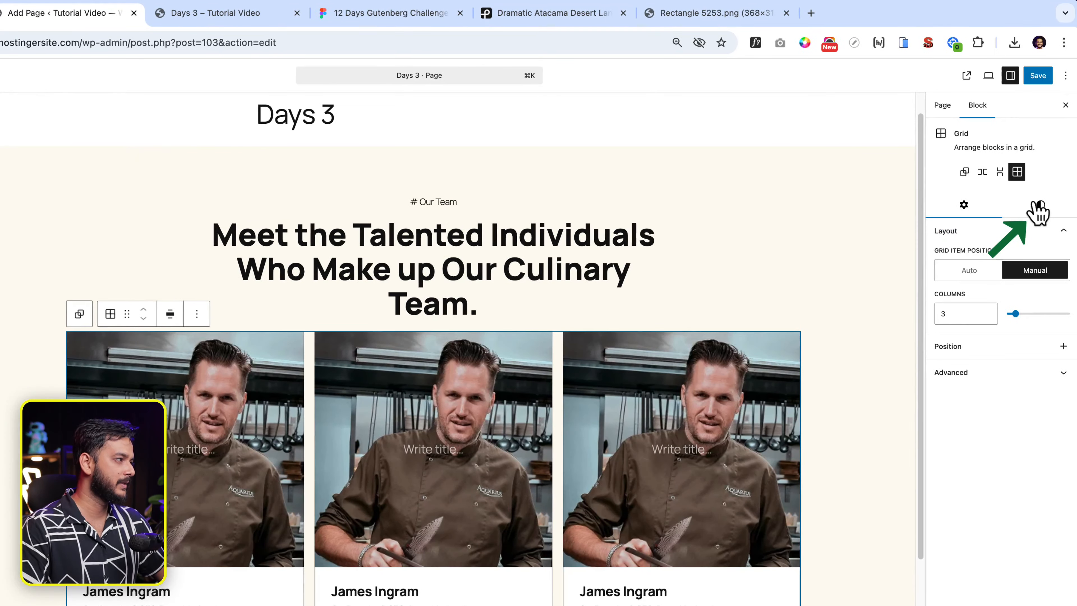
left_click(1032, 206)
scroll(1030, 340, "down", 3)
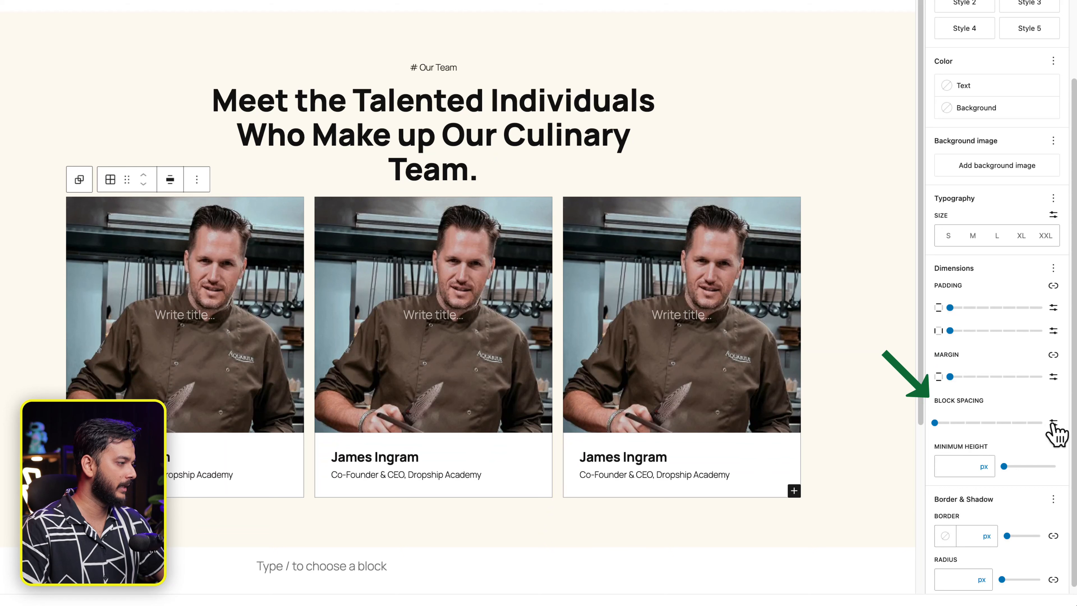
left_click(981, 423)
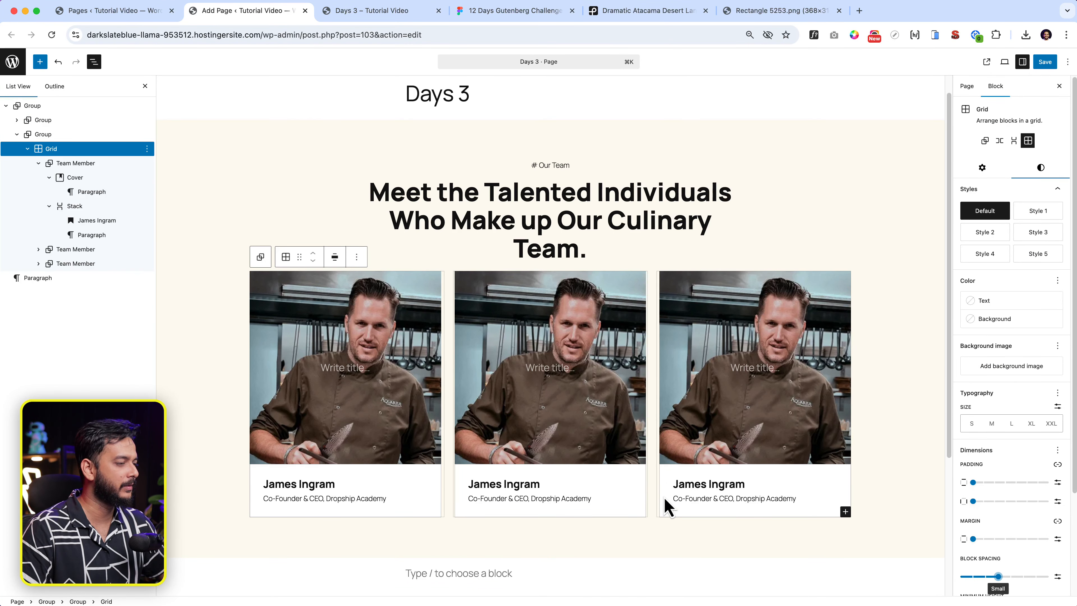
left_click(759, 544)
left_click(1047, 62)
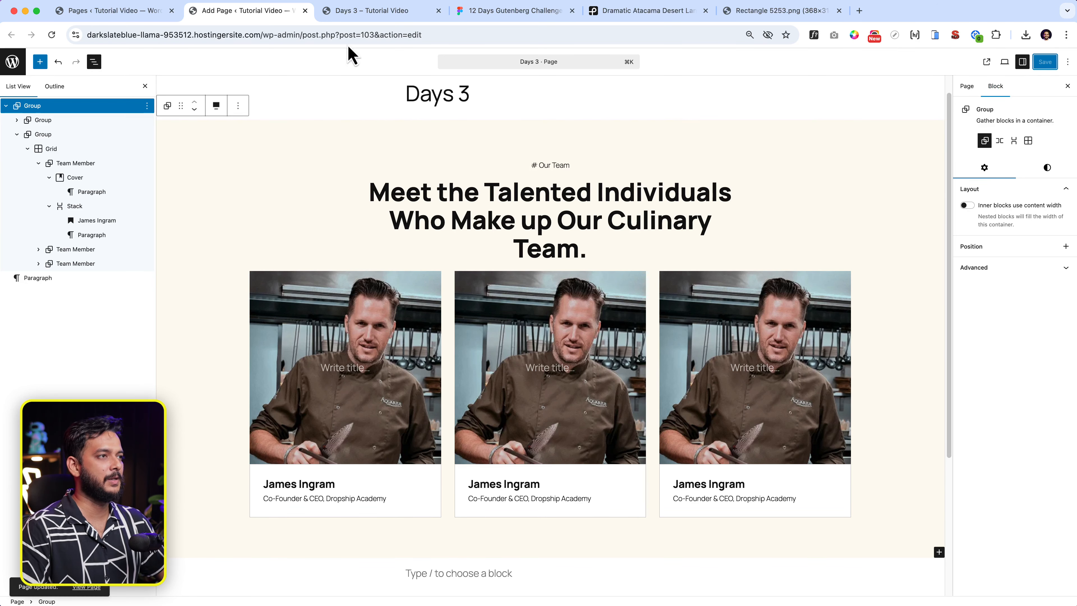
Reload the live Days 3 page at full width without DevTools and view the spaced cards.
left_click(380, 12)
left_click(380, 35)
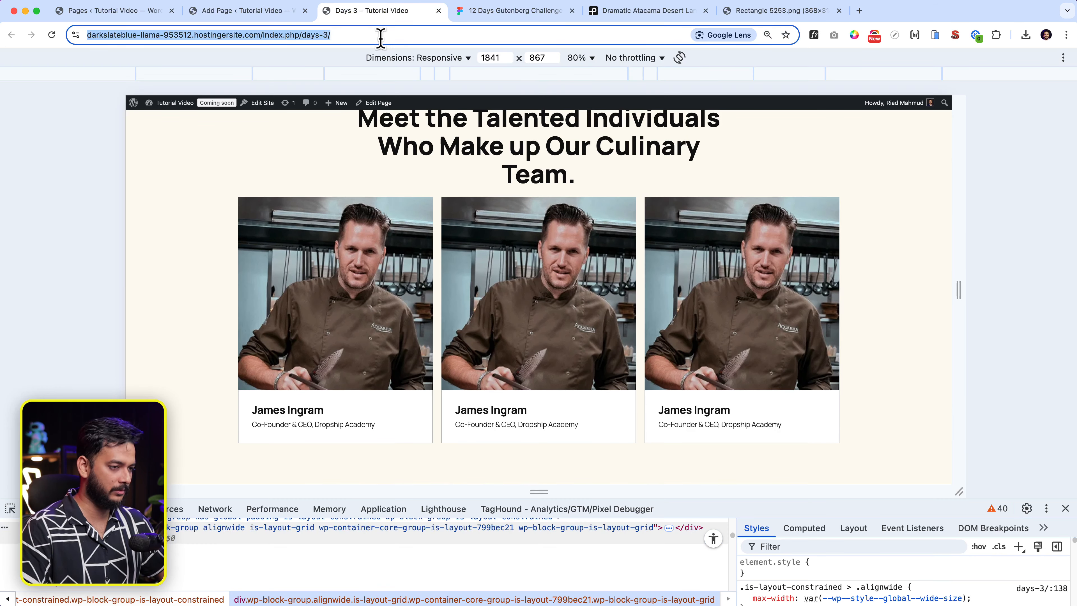
left_click(26, 512)
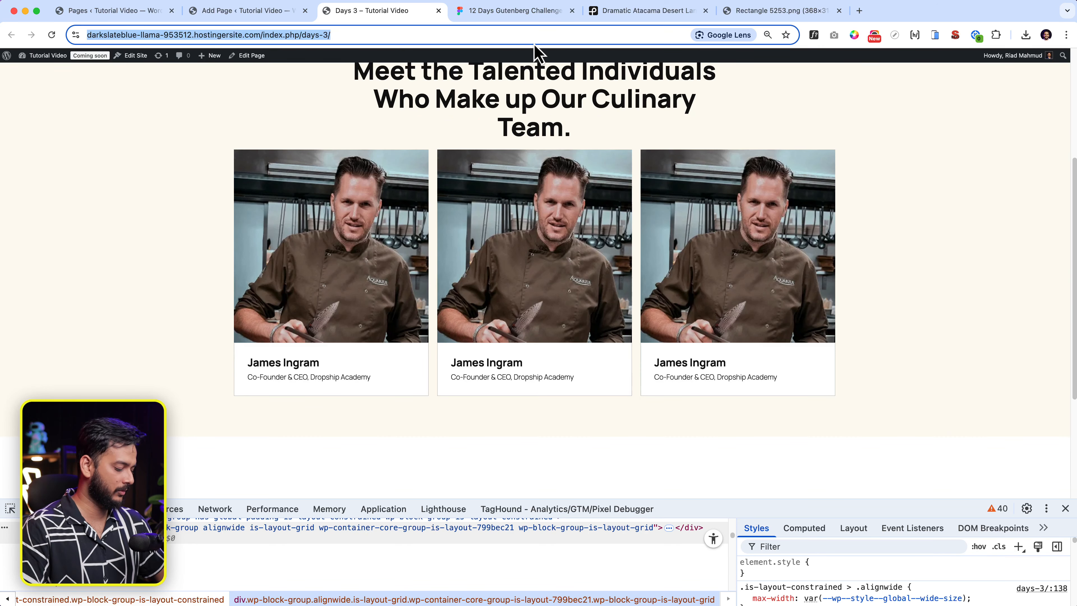
key("Return")
left_click(1065, 509)
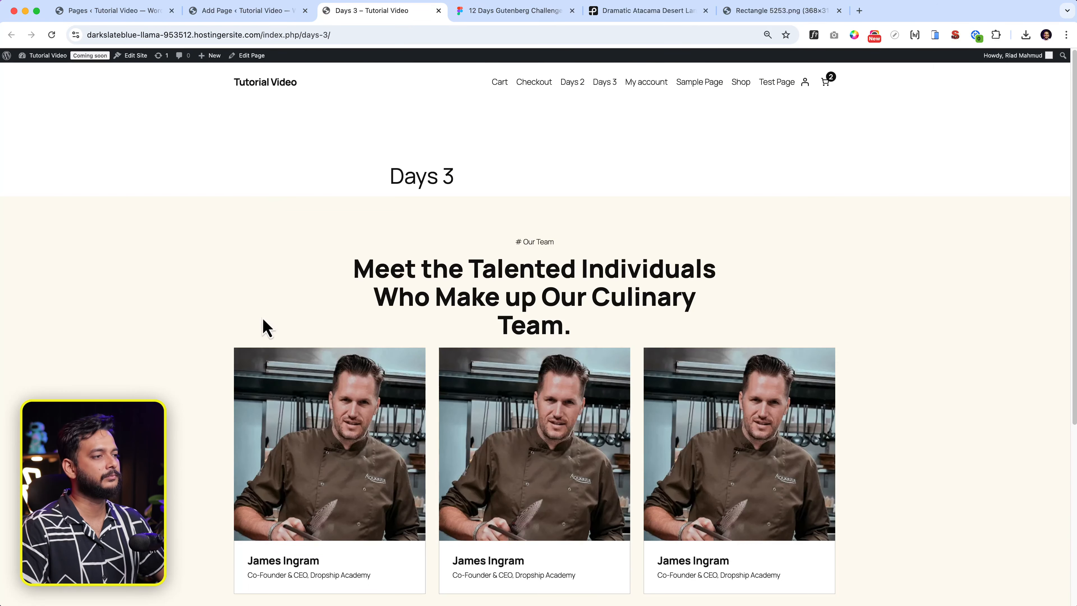
scroll(601, 472, "down", 3)
key("ctrl+Tab")
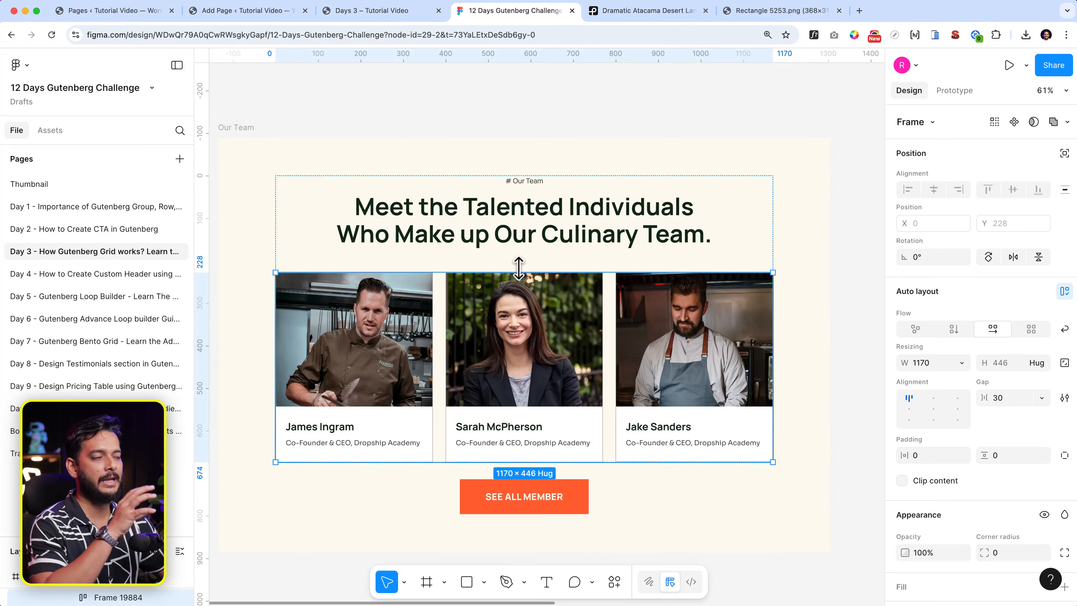
Measure the Figma heading block: 60 to the card row and 139 on each side.
left_click(546, 240)
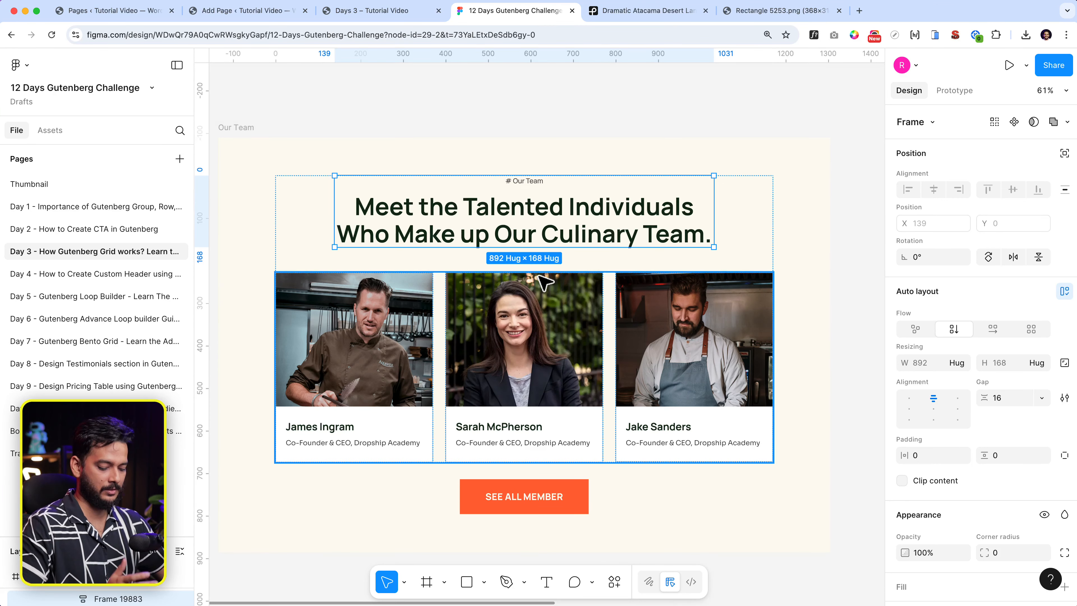
key("alt")
key("alt")
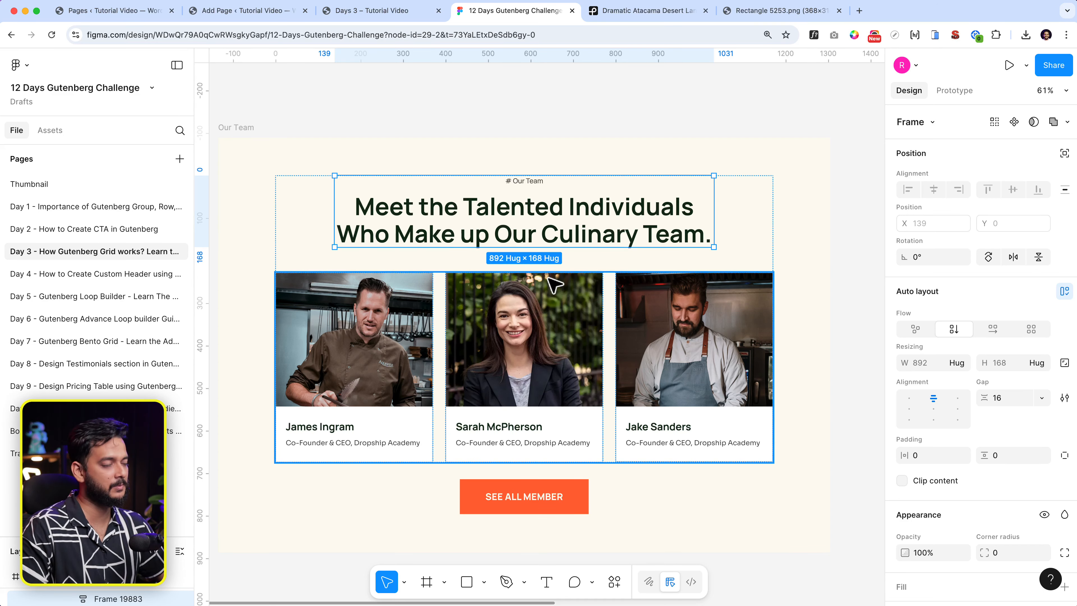
key("alt")
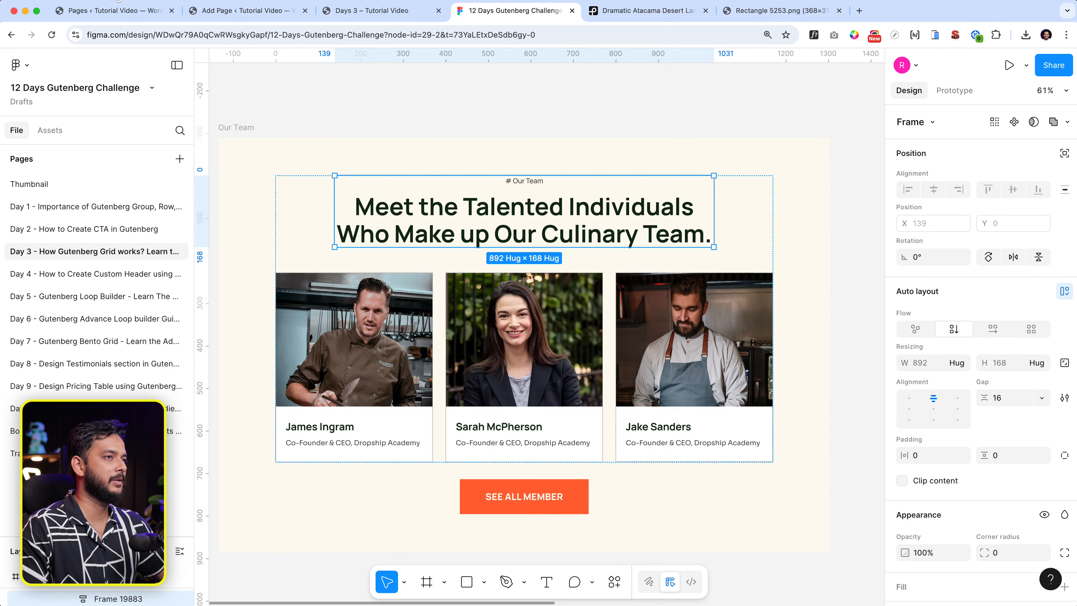
left_click(273, 13)
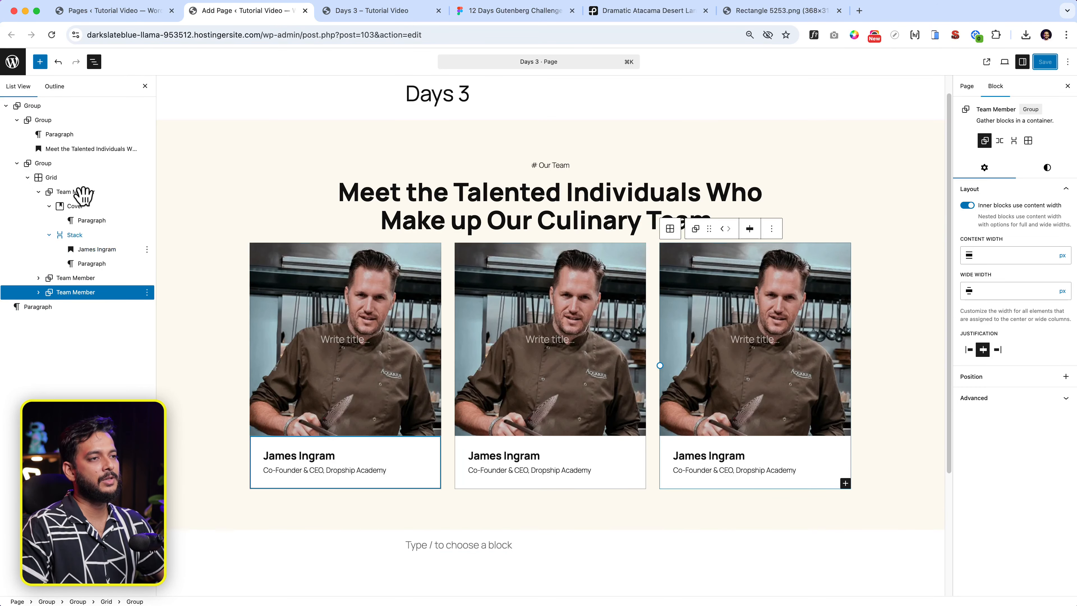
Select the outermost team section Group in List View and open its Styles.
left_click(85, 175)
left_click(86, 163)
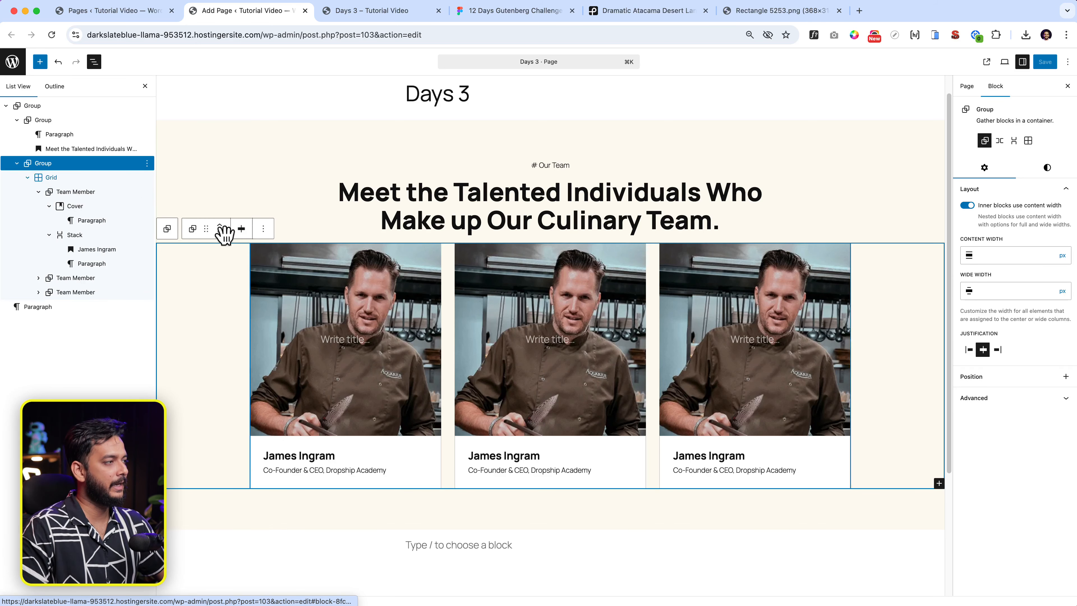
left_click(1055, 169)
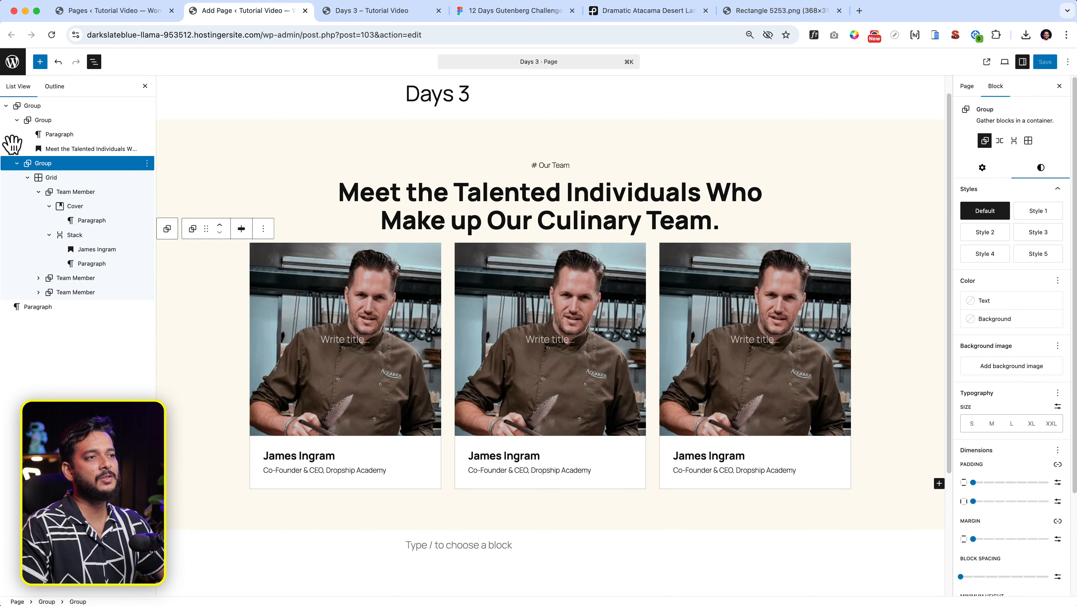
left_click(17, 120)
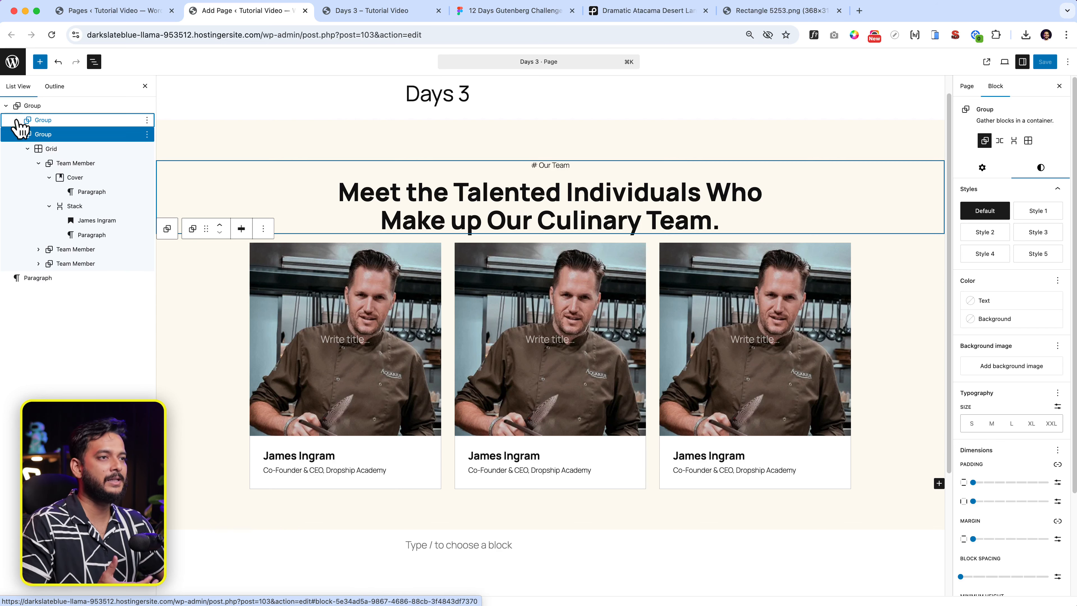
left_click(18, 134)
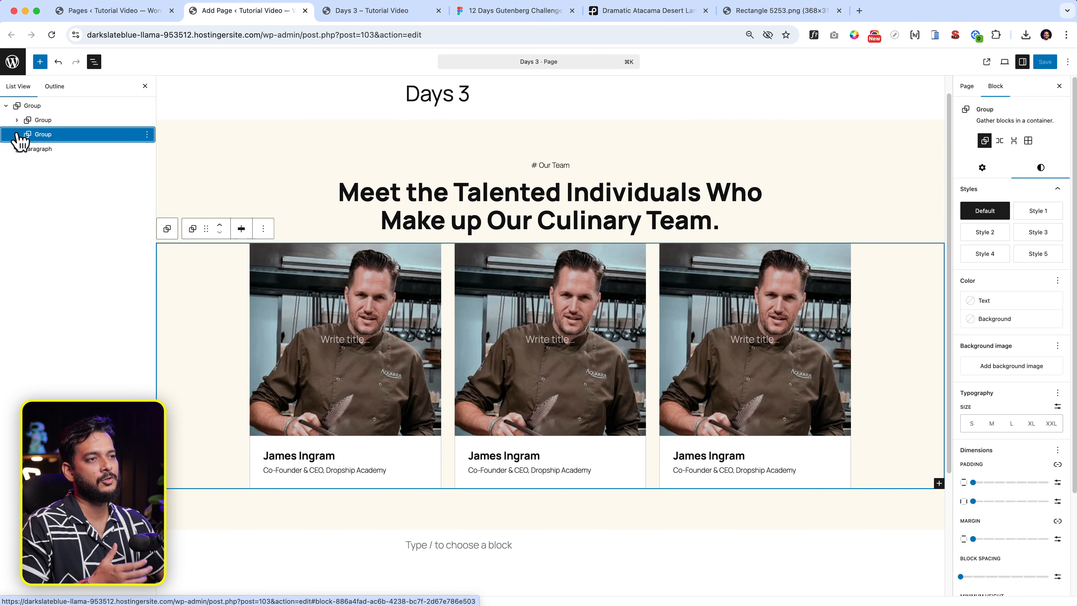
left_click(53, 107)
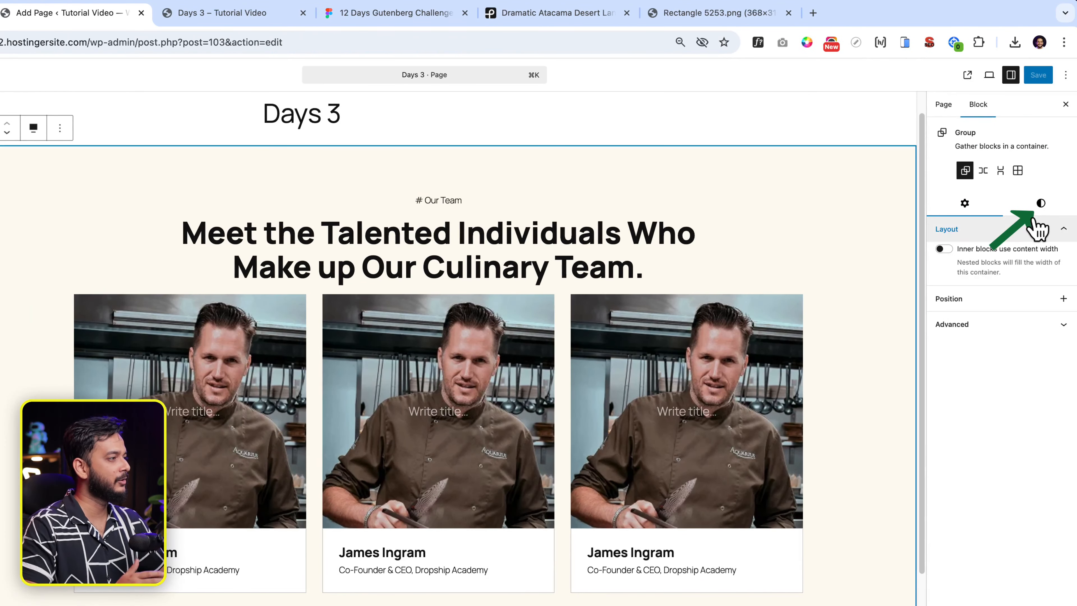
left_click(1041, 204)
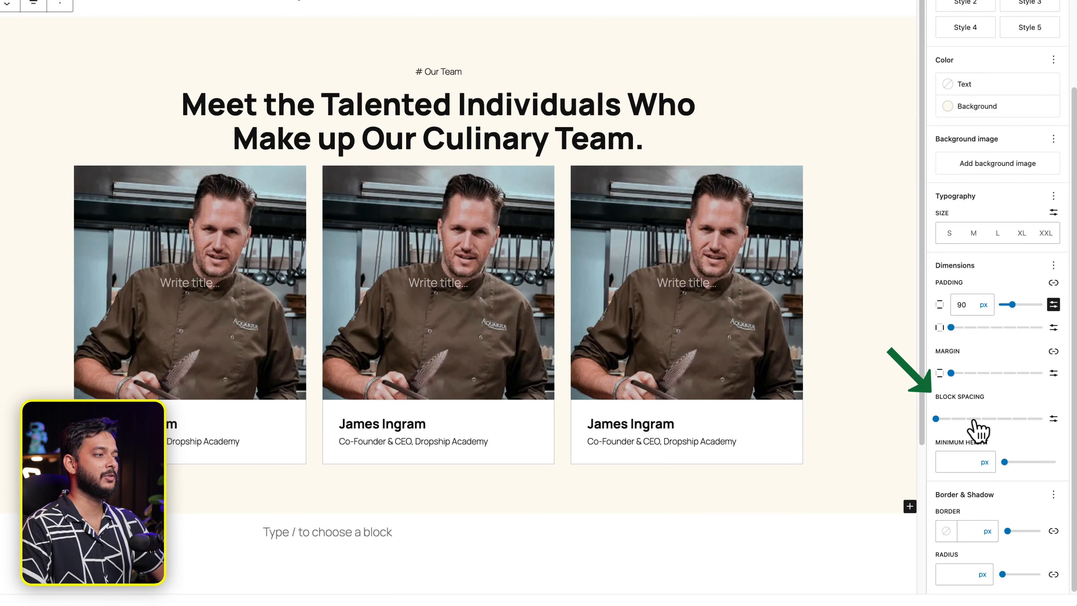
Set the outer Group's block spacing to a custom 60 px.
left_click(997, 419)
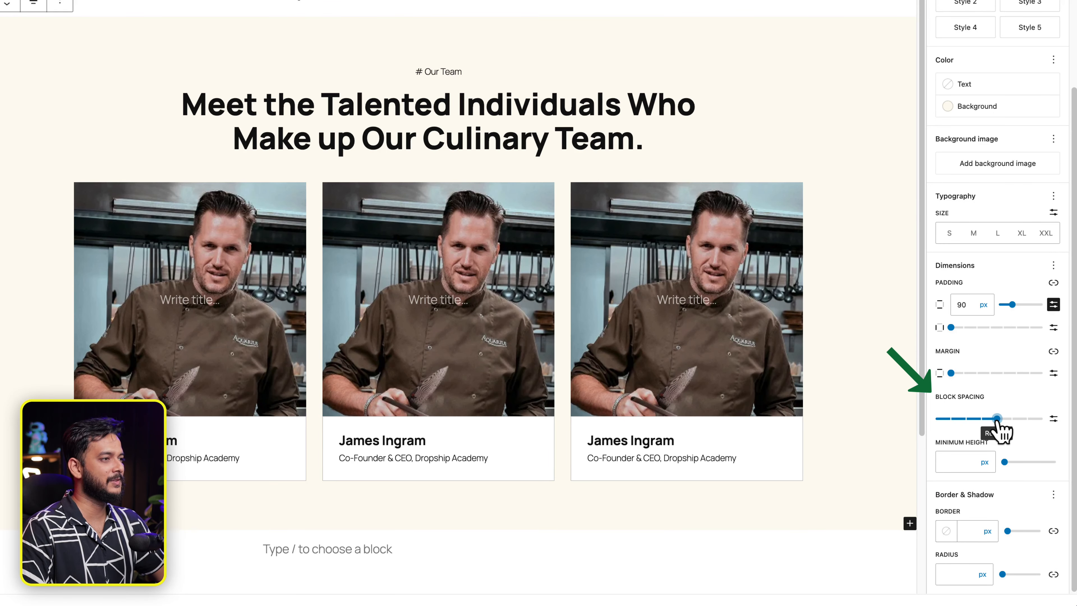
mouse_move(997, 420)
left_mouse_down()
mouse_move(964, 425)
mouse_move(1013, 430)
left_mouse_up()
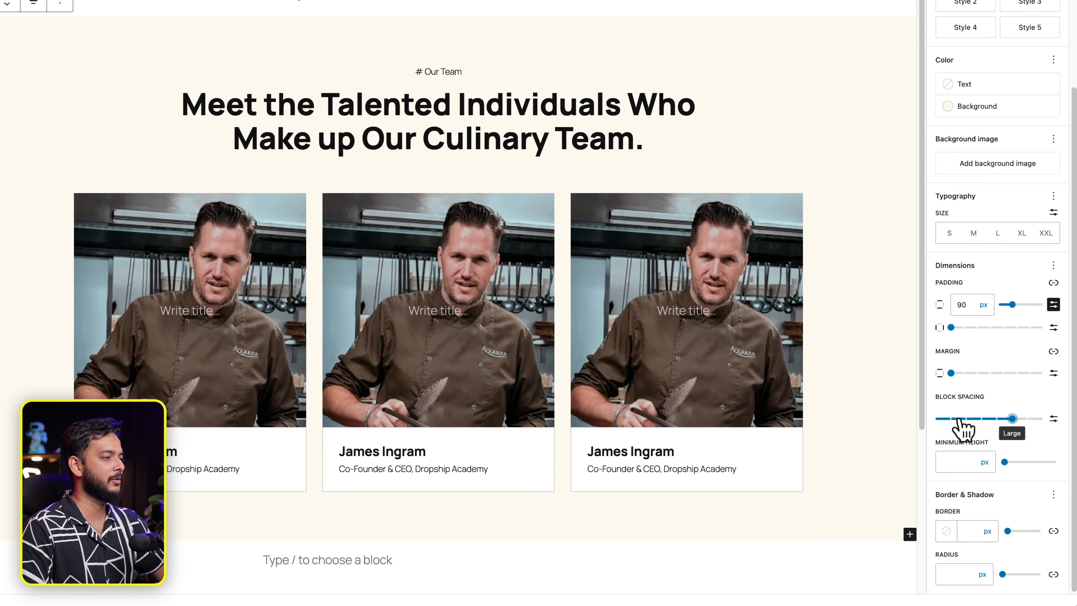
left_click(1030, 420)
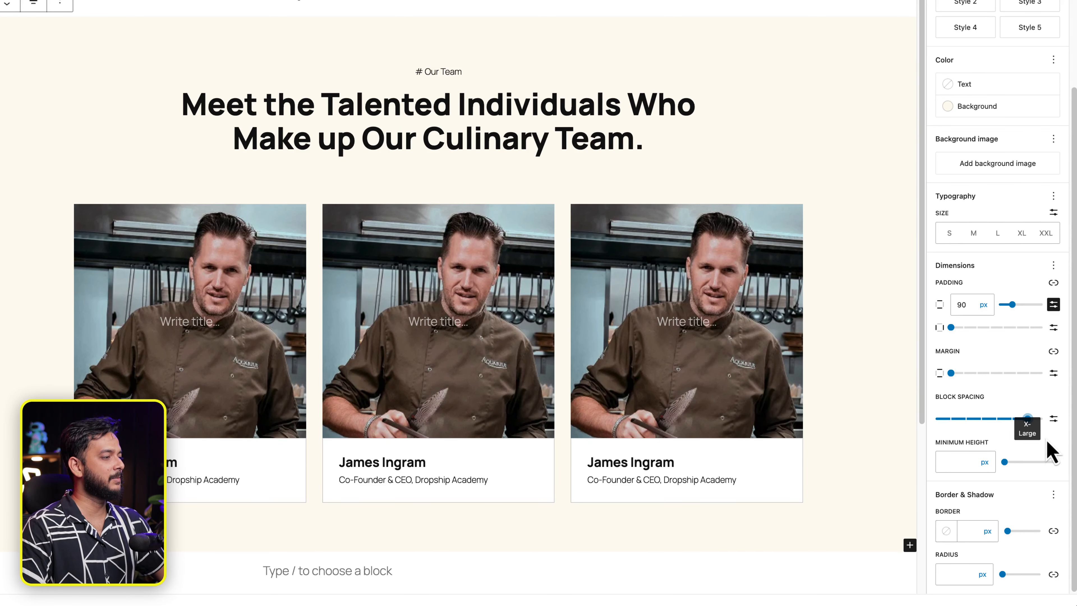
left_click(1053, 418)
left_click(951, 419)
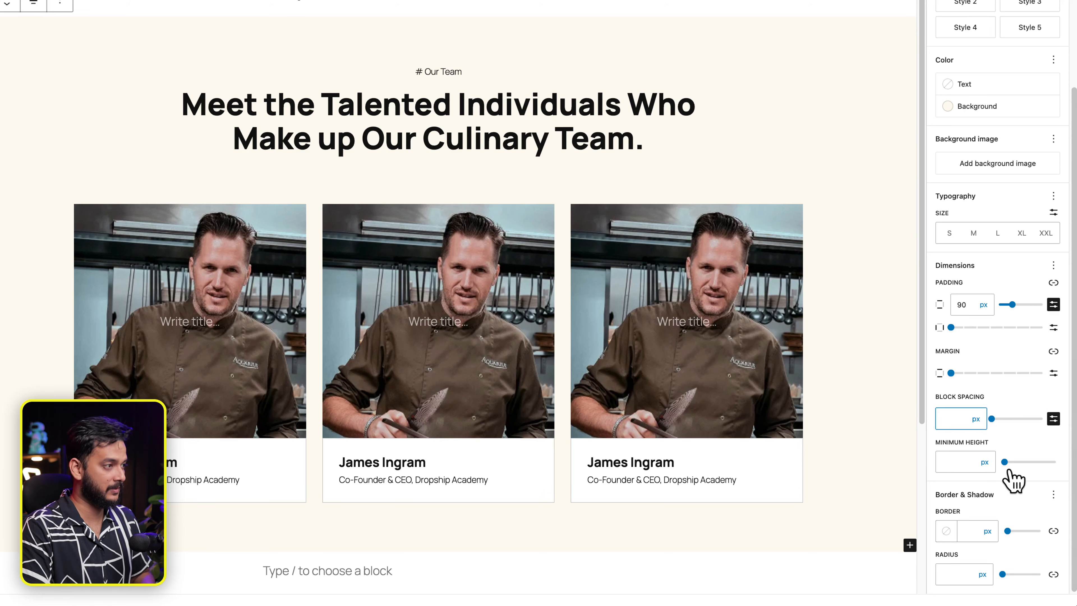
type("60")
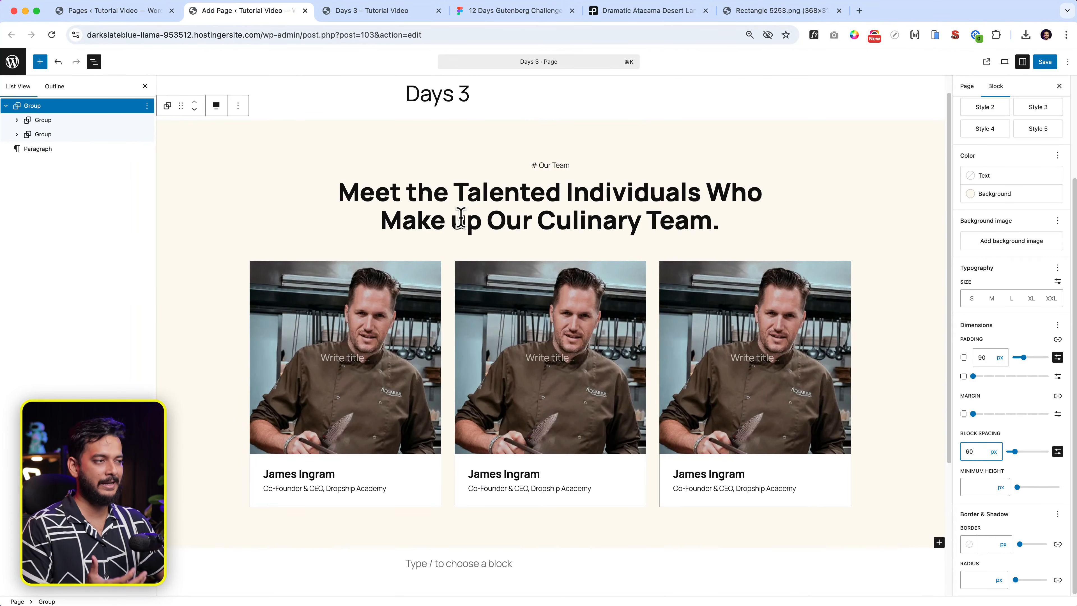
left_click(452, 292)
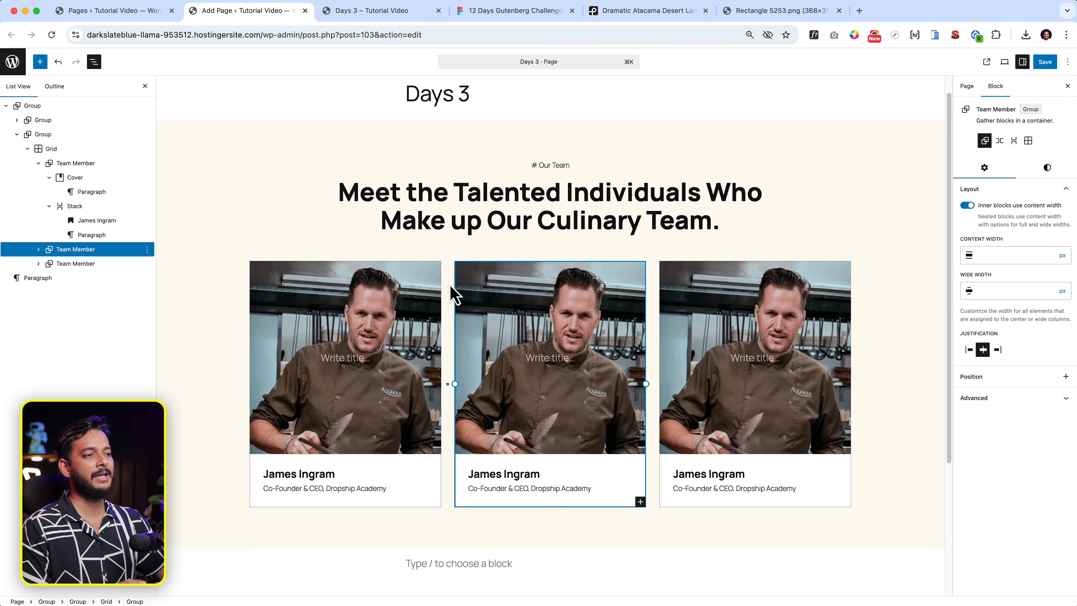